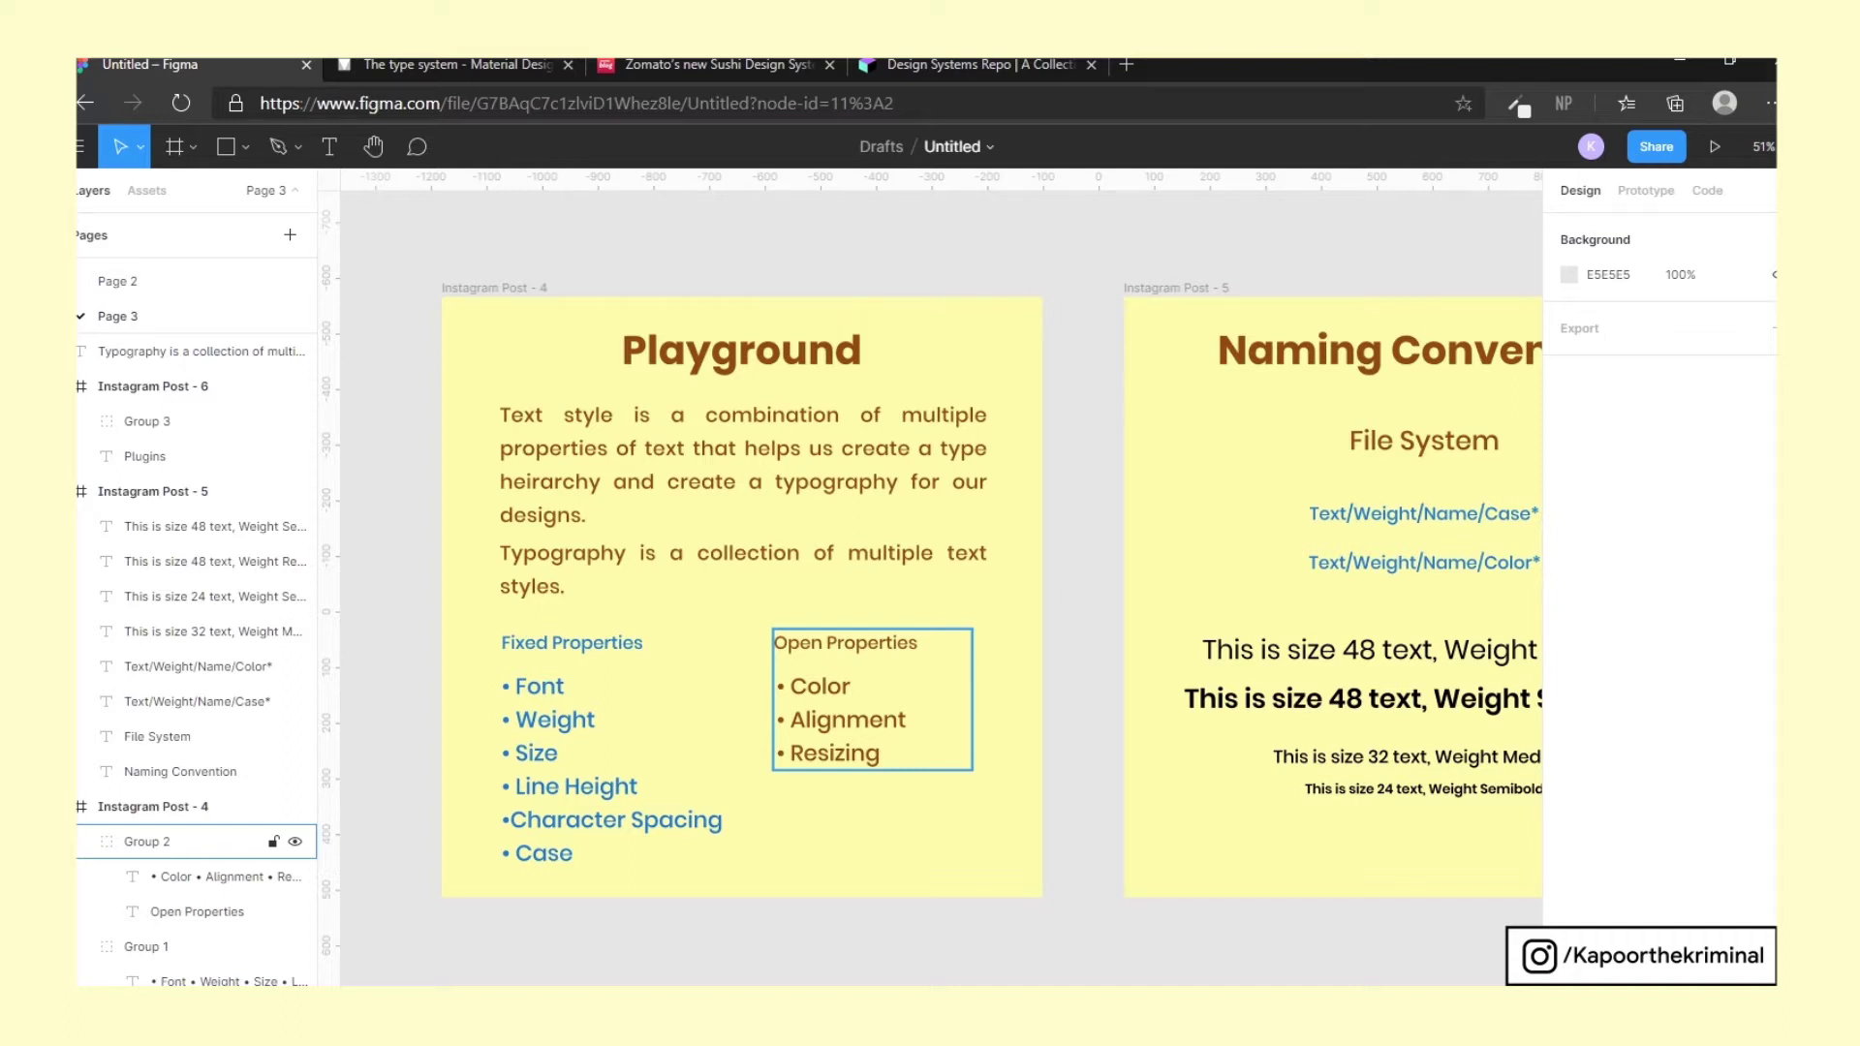
Bring the Naming Convention frame into view and select its Text/Weight/Name/Case* line
key("Escape")
key("n")
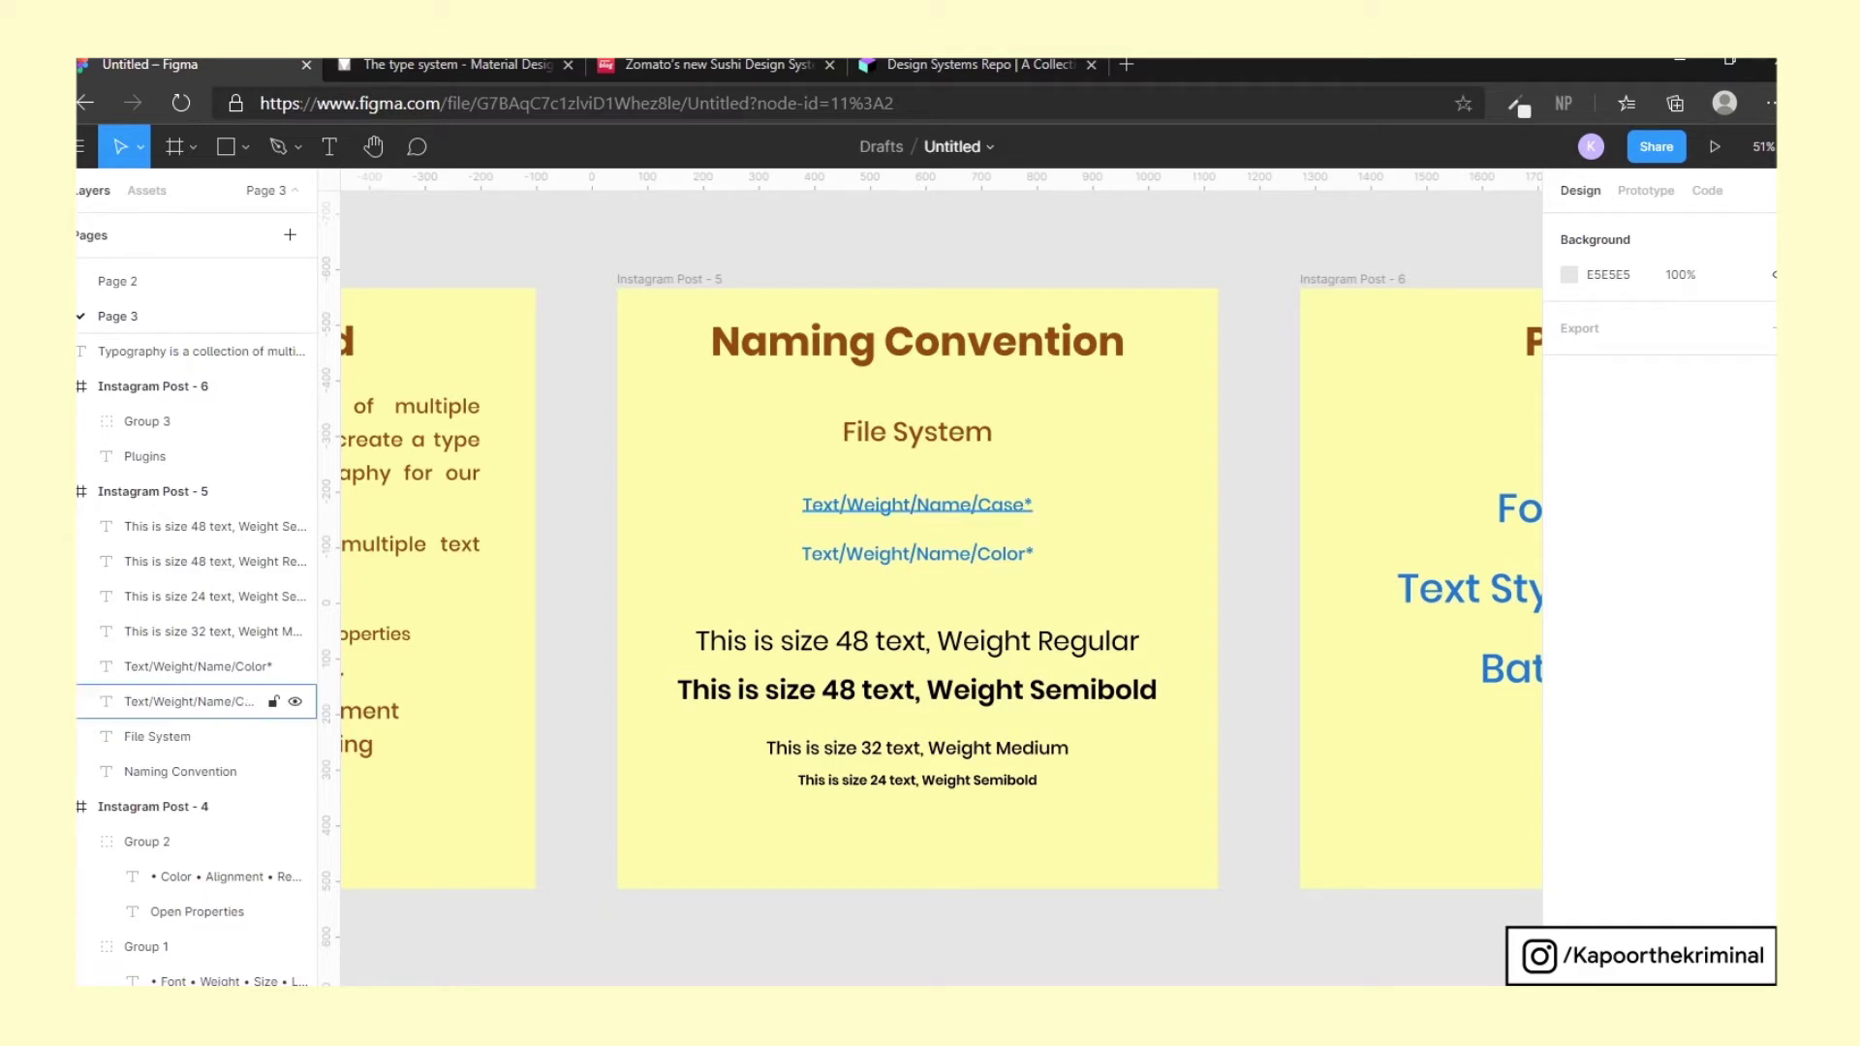
left_click(194, 702)
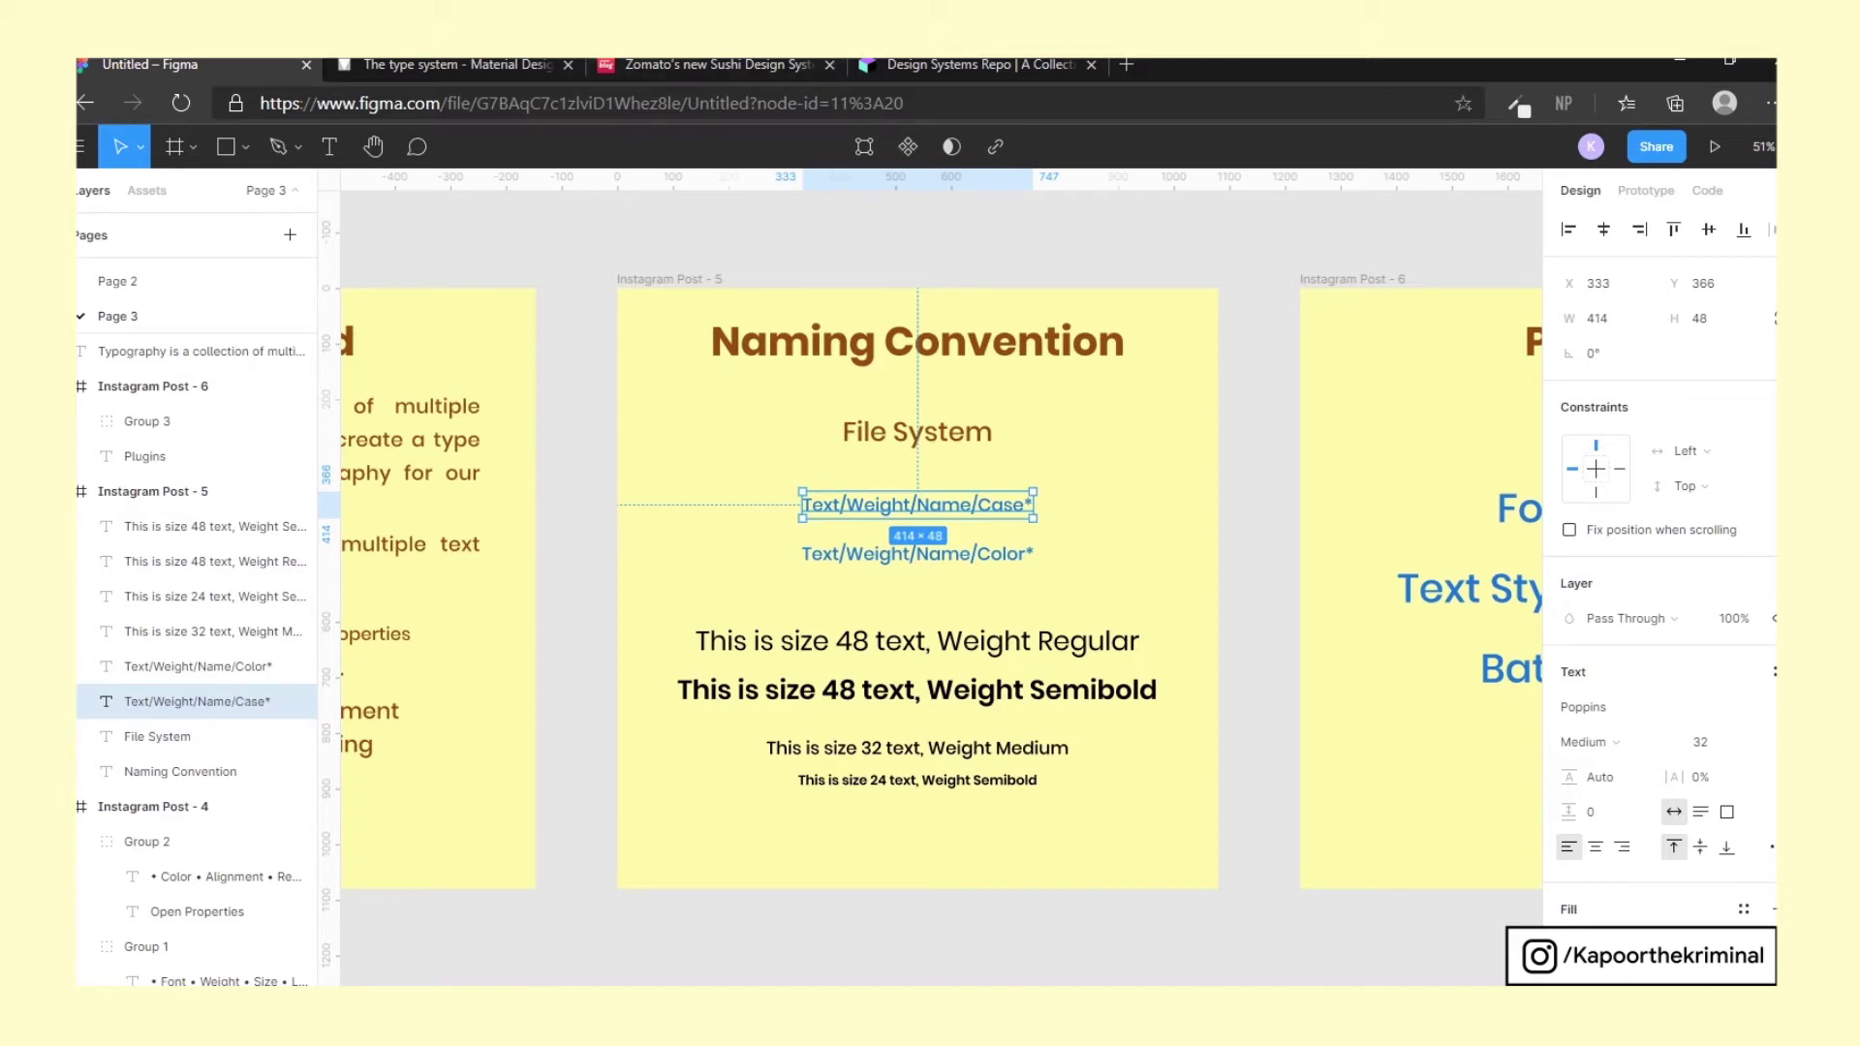
Switch to the Material Design type system page and examine the headline, subtitle and body categories in the type scale generator
left_click(447, 64)
scroll(854, 581, "up", 3)
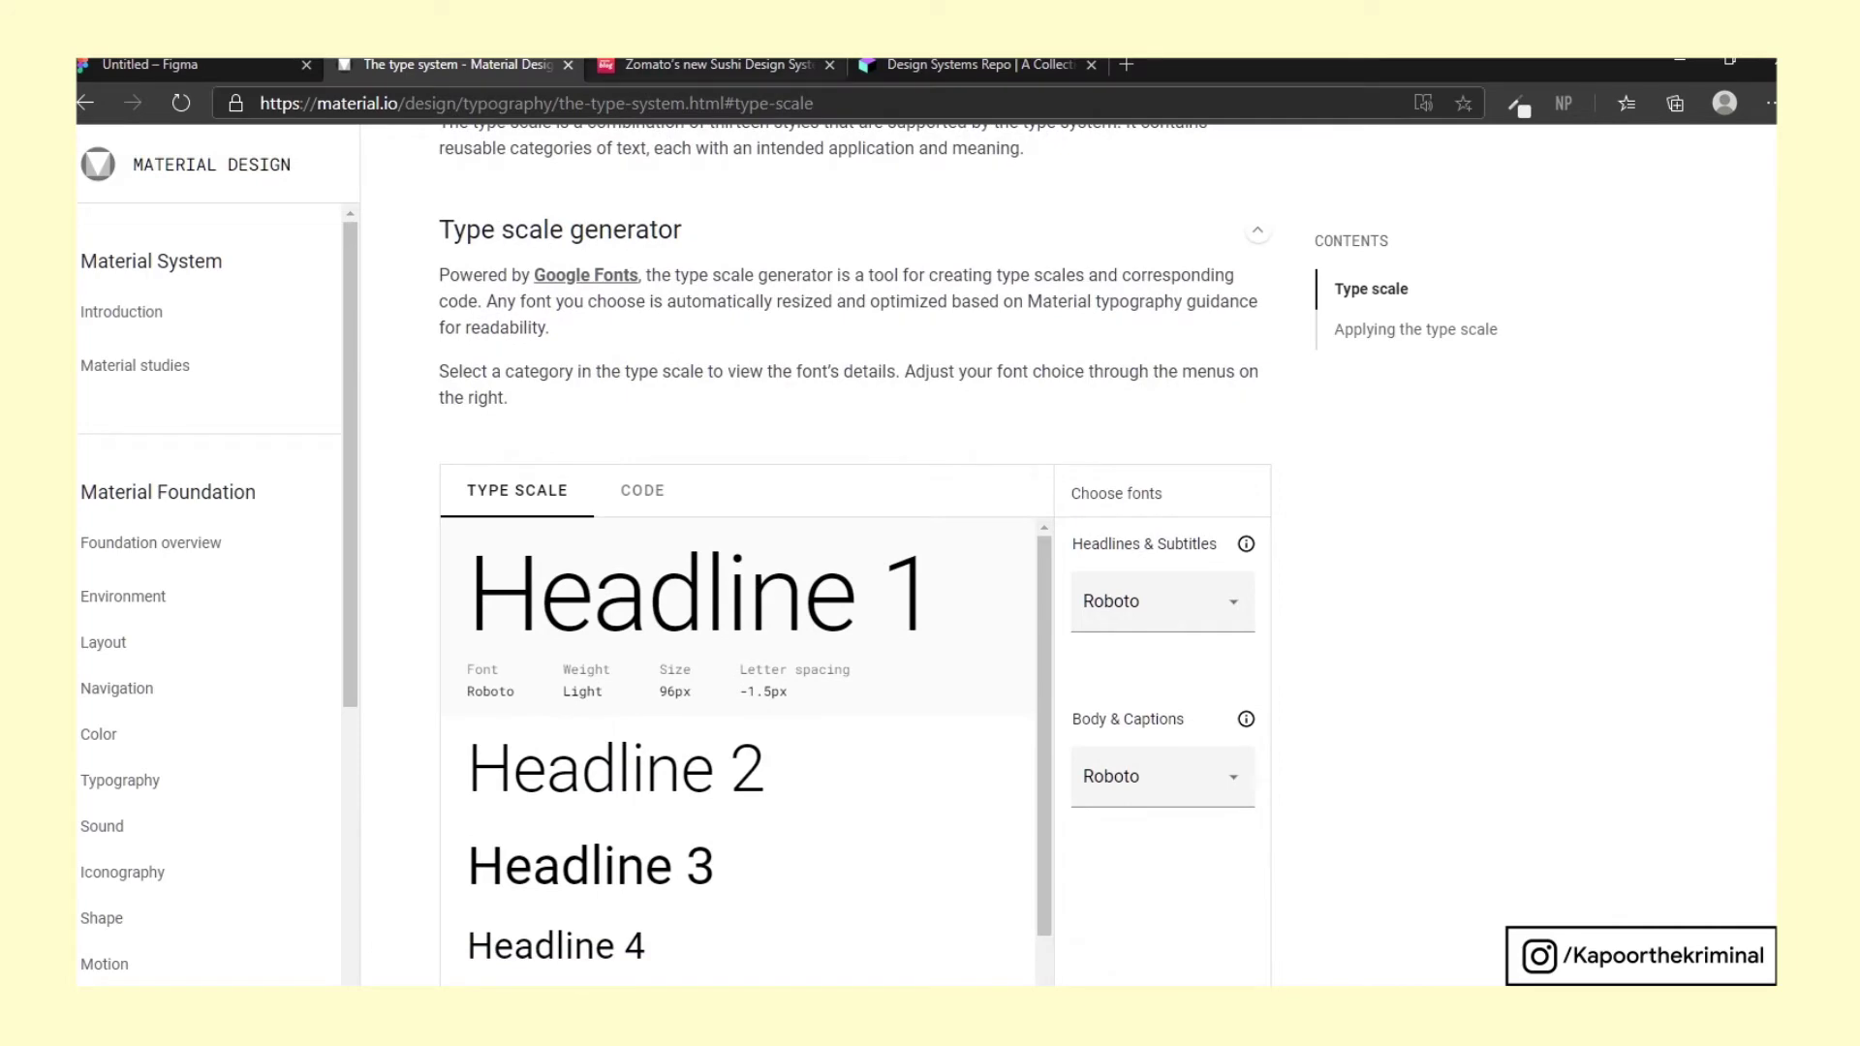
scroll(854, 582, "down", 5)
scroll(853, 581, "up", 2)
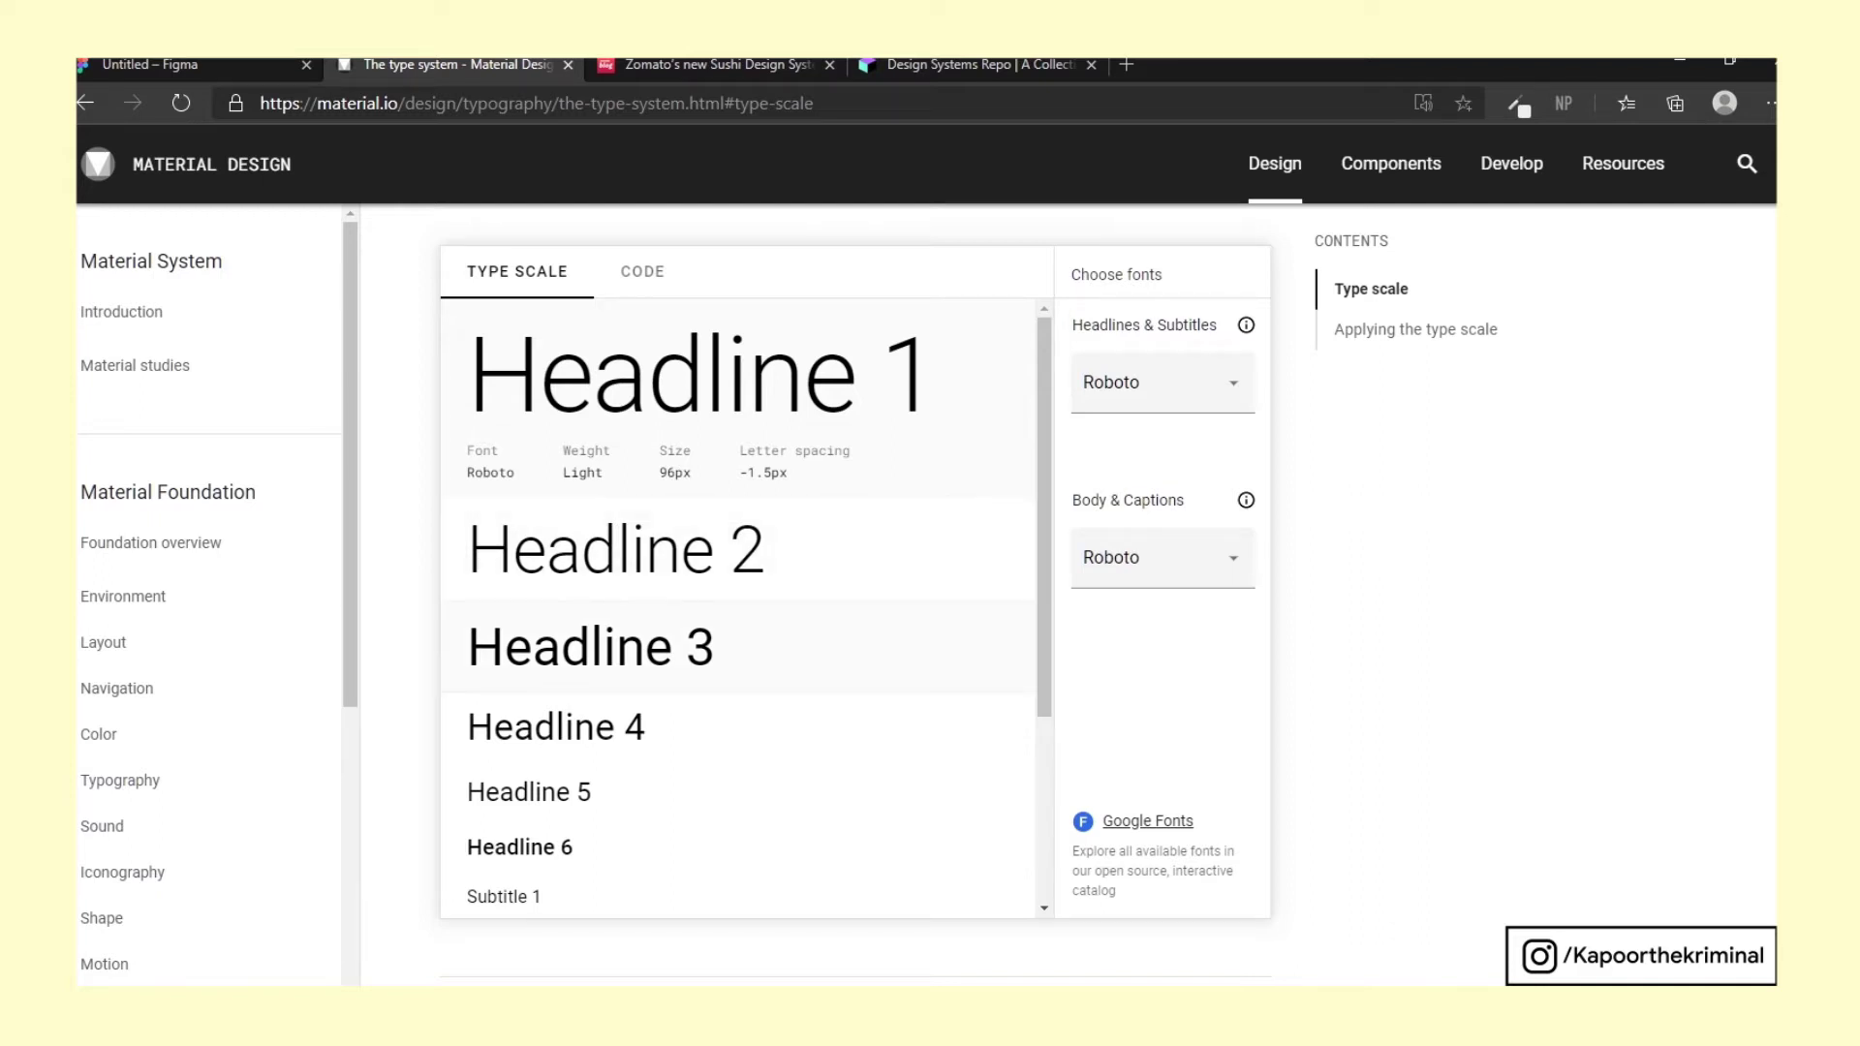
scroll(738, 610, "down", 5)
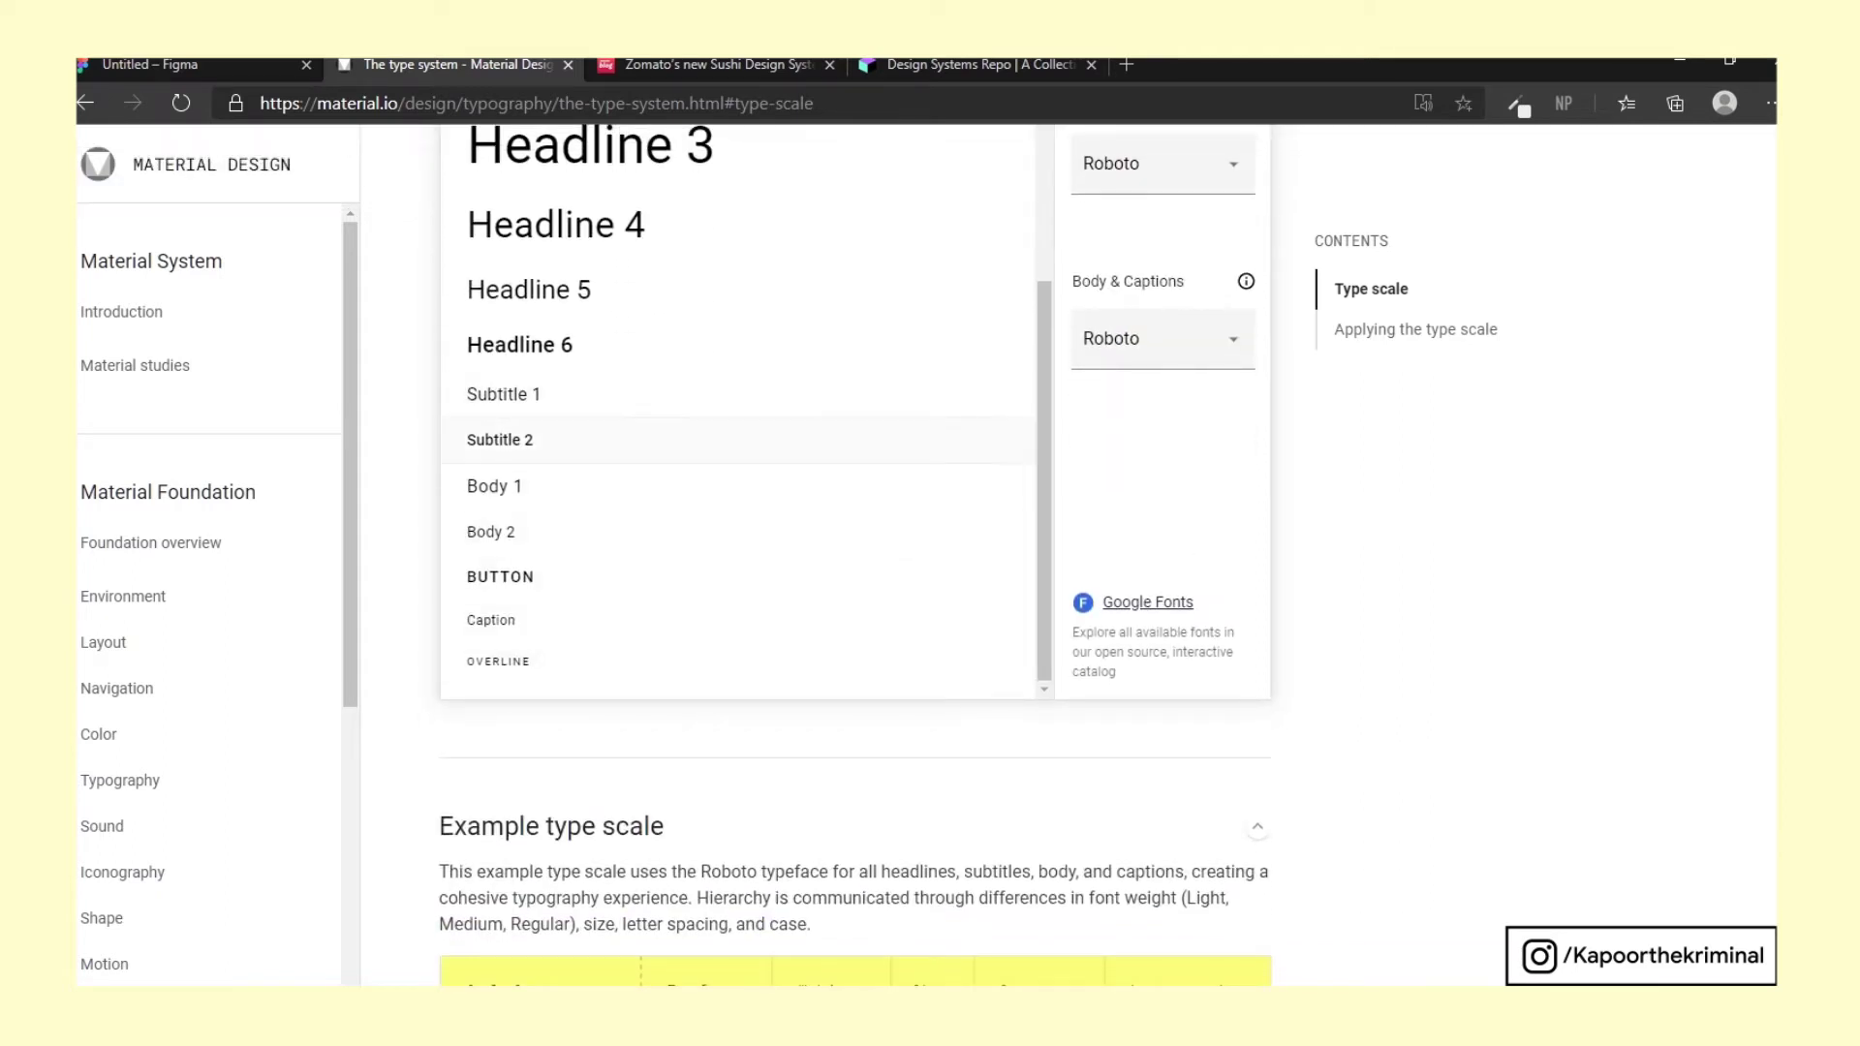
scroll(736, 440, "up", 6)
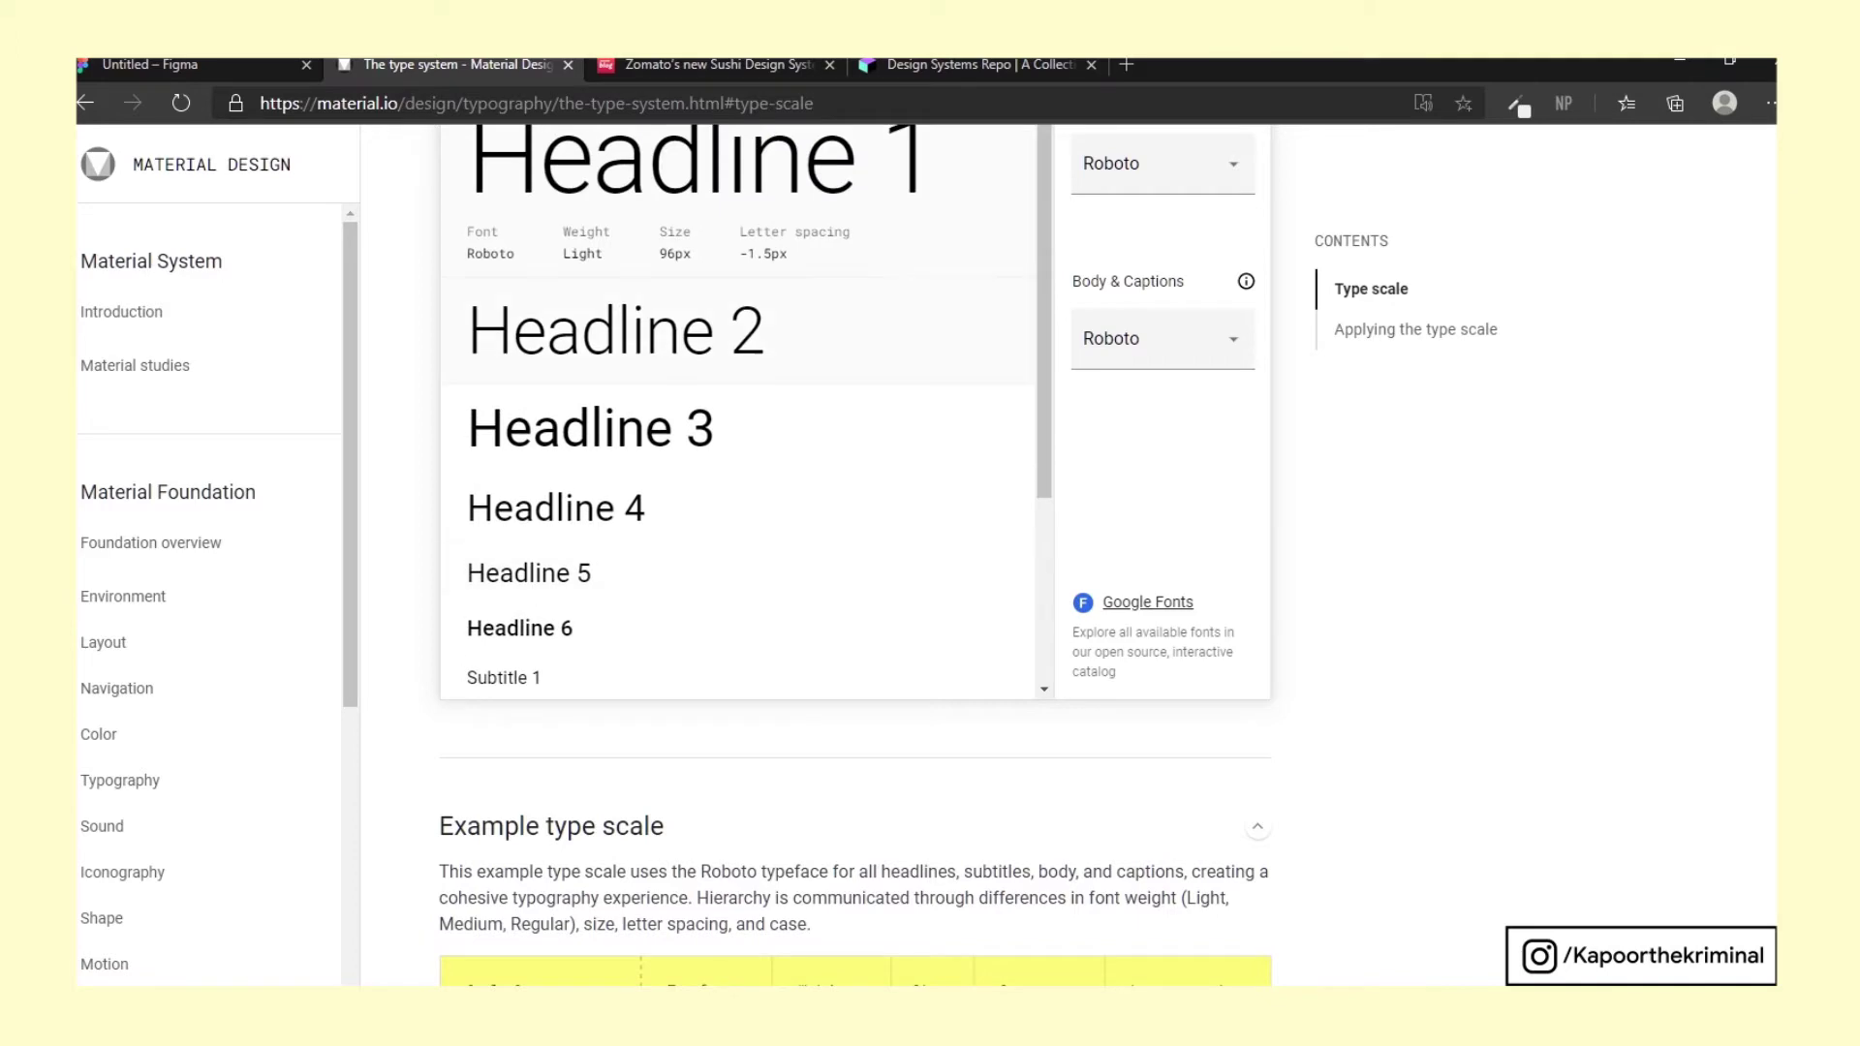
scroll(737, 756, "down", 2)
scroll(738, 755, "up", 2)
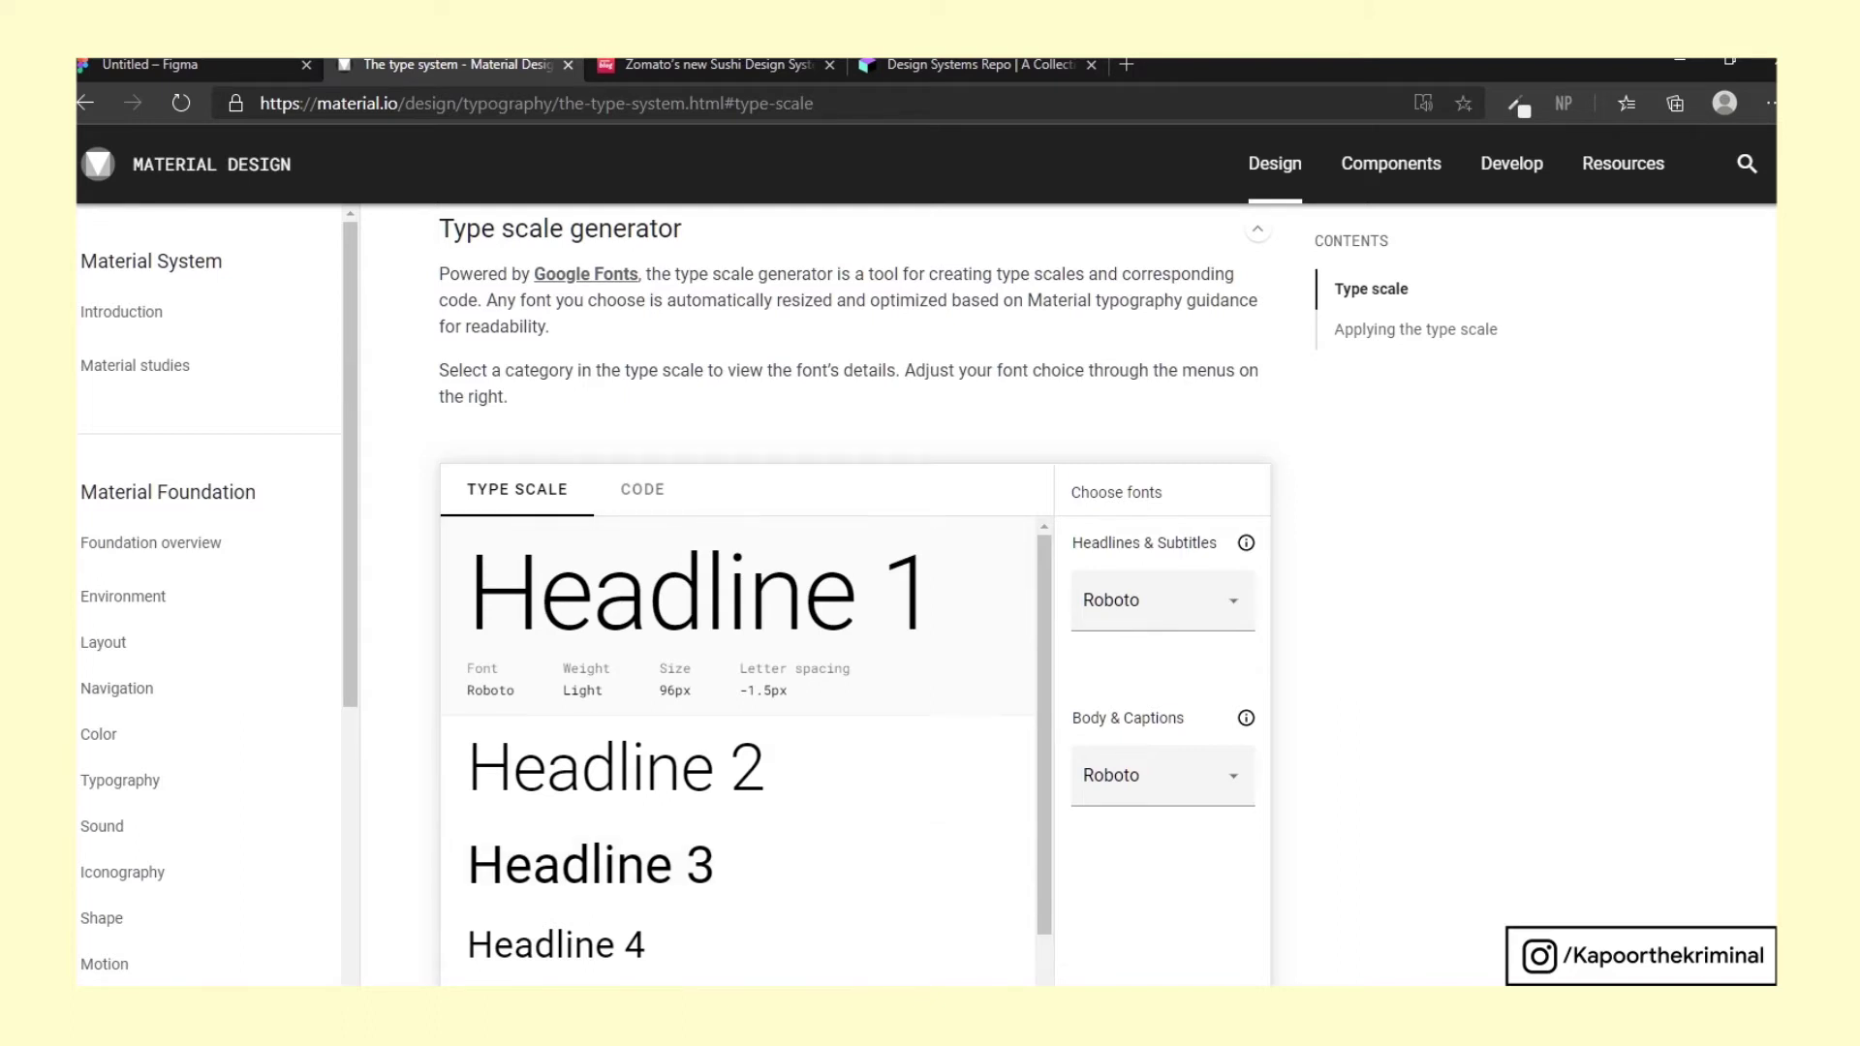
Examine the type scale generator's code and the example type scale table with its weights, sizes, cases and letter spacing
left_click(642, 489)
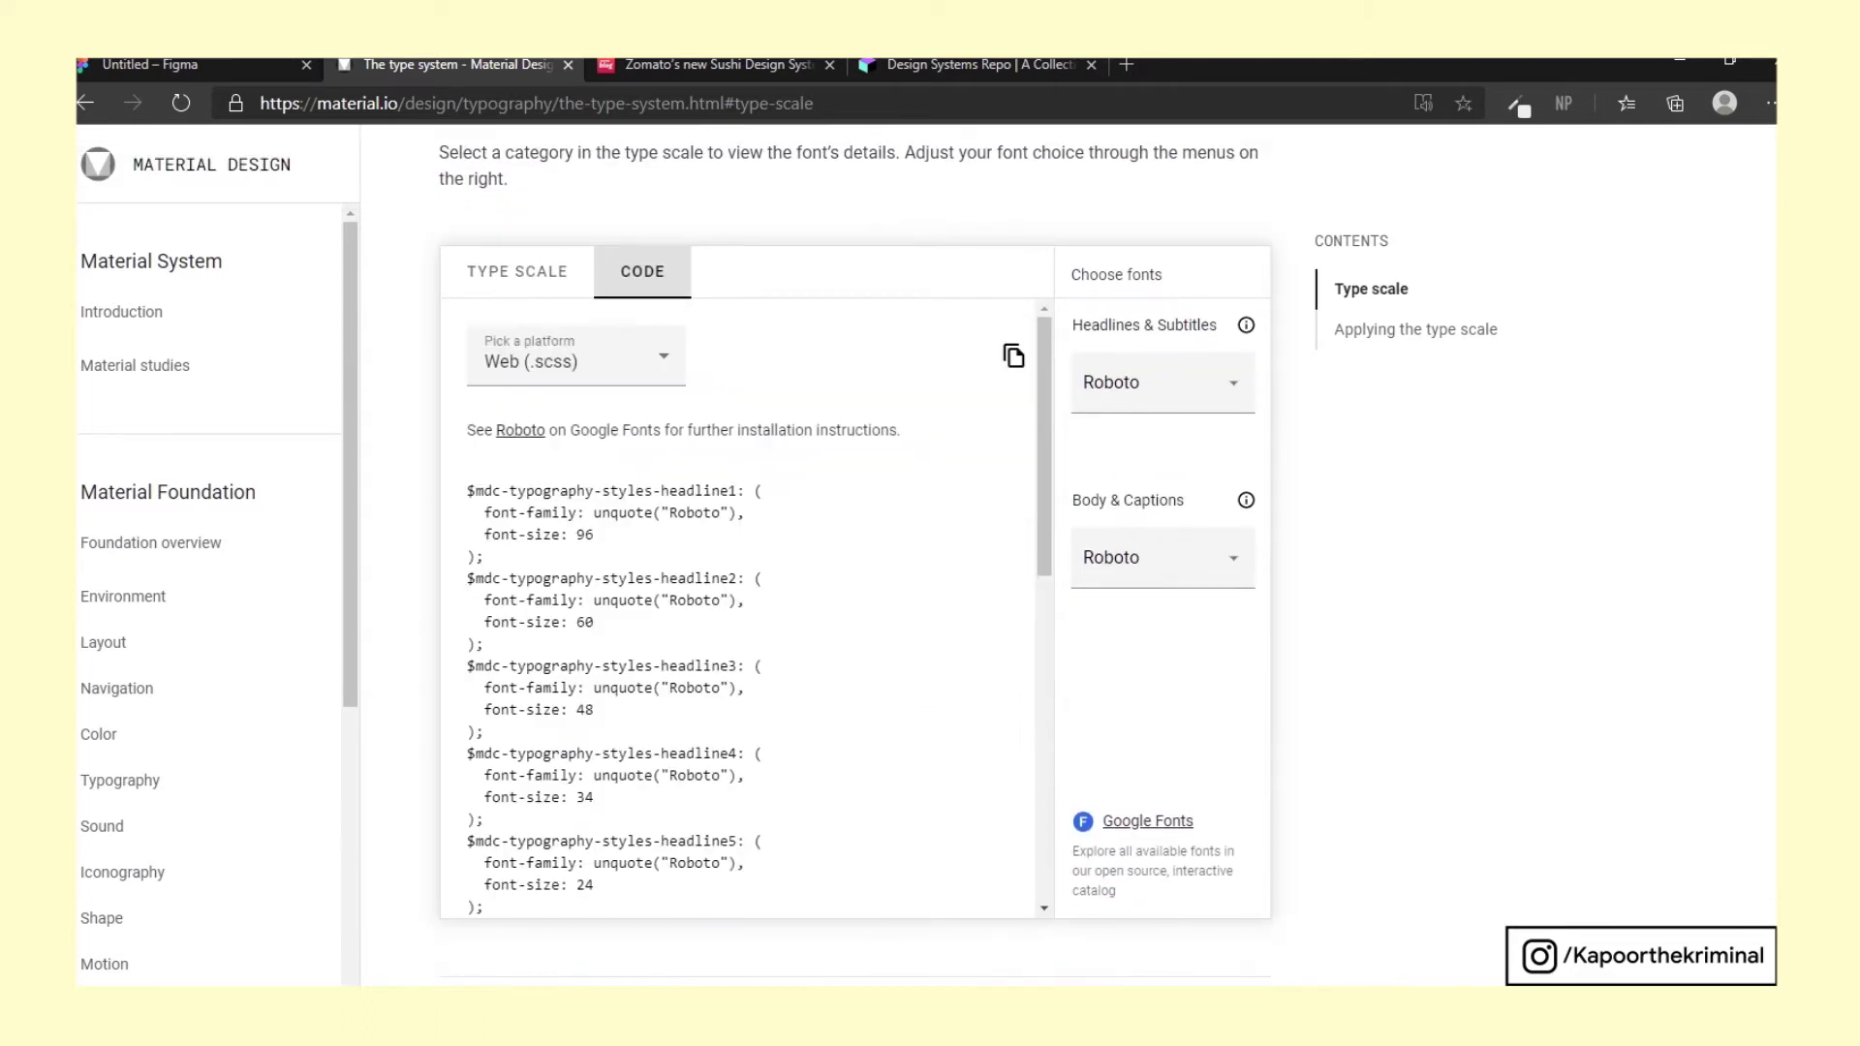
scroll(746, 608, "down", 8)
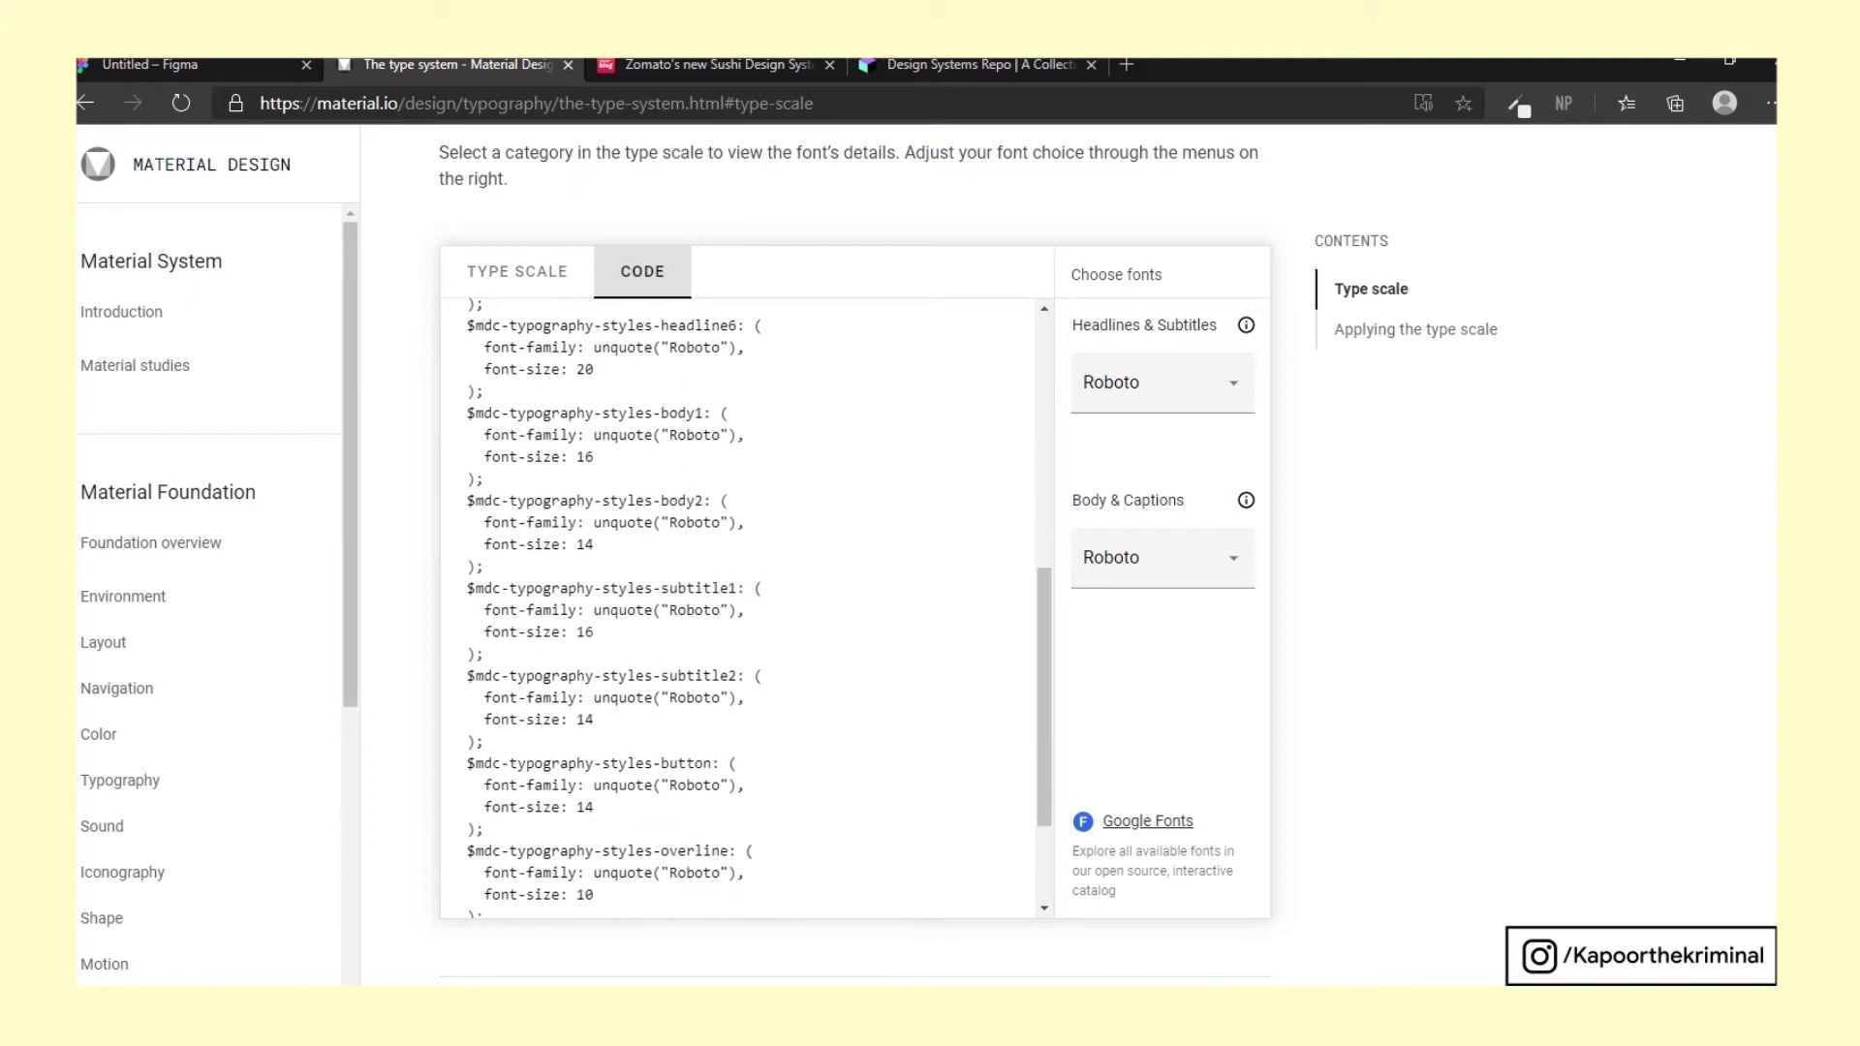
scroll(746, 607, "down", 15)
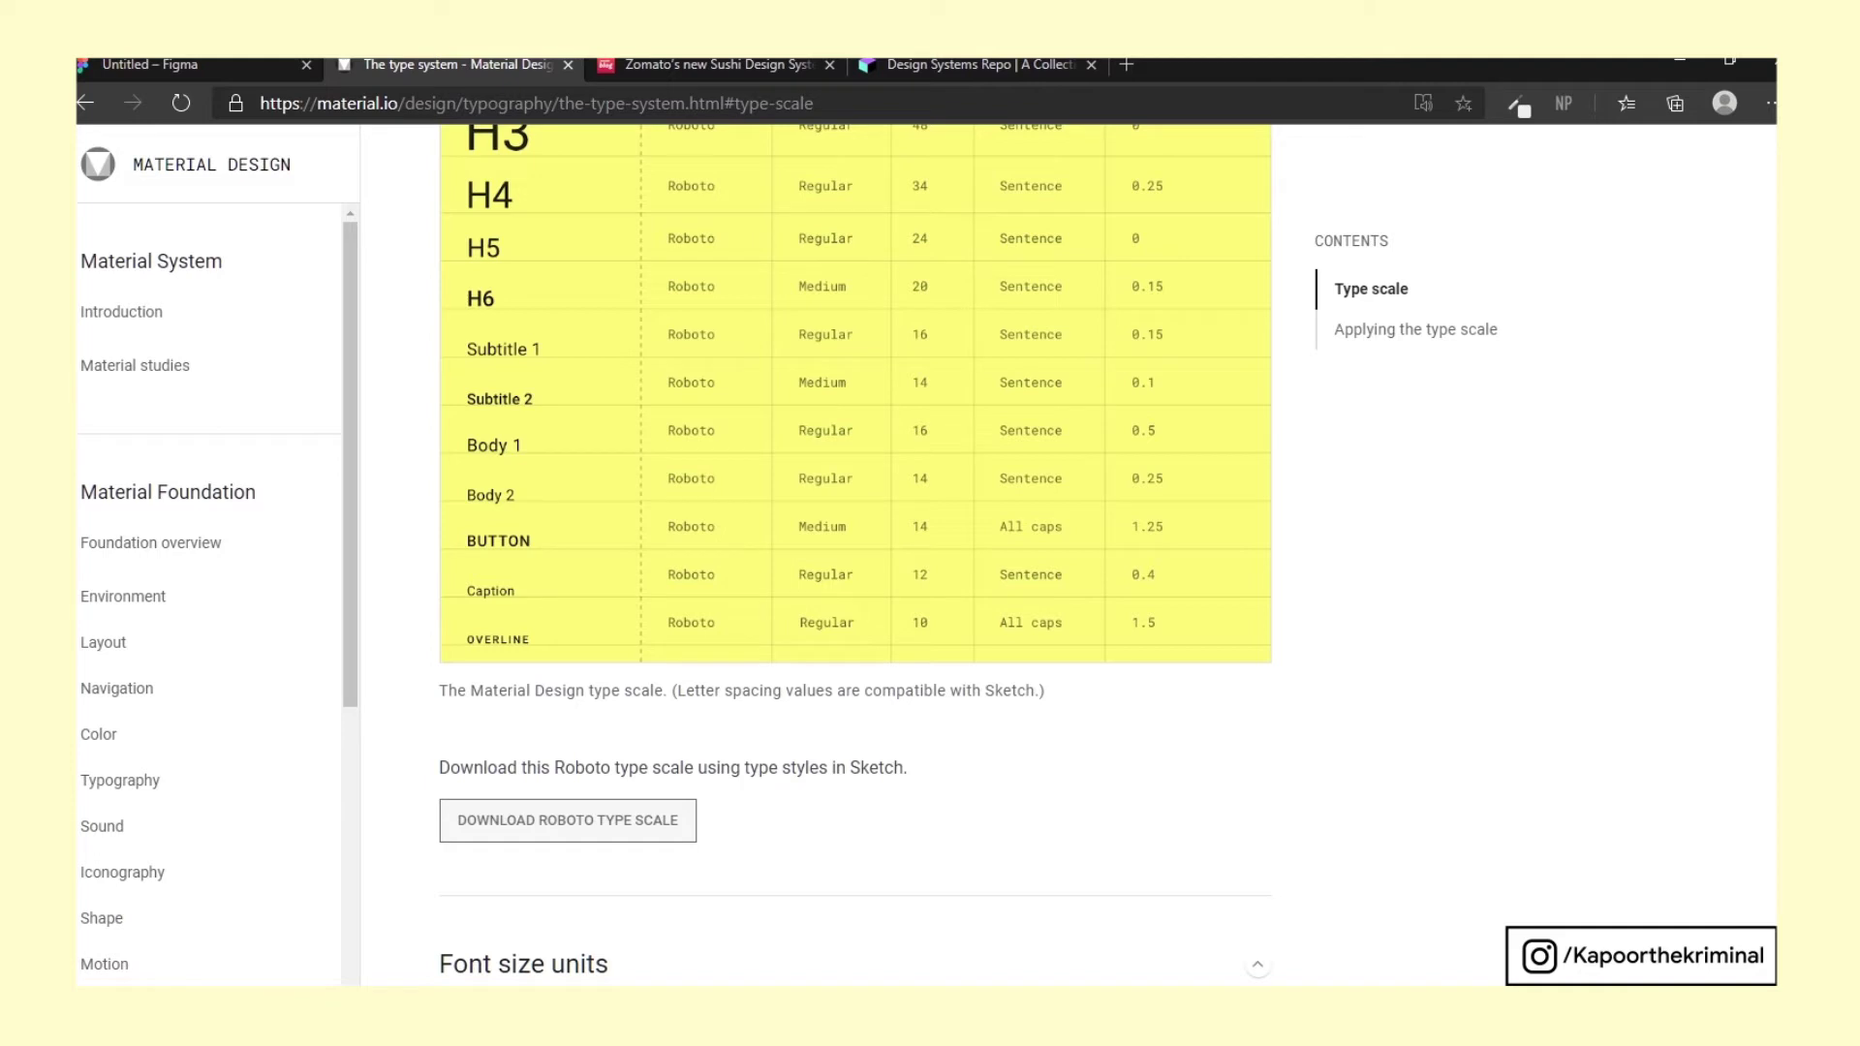
scroll(746, 608, "up", 5)
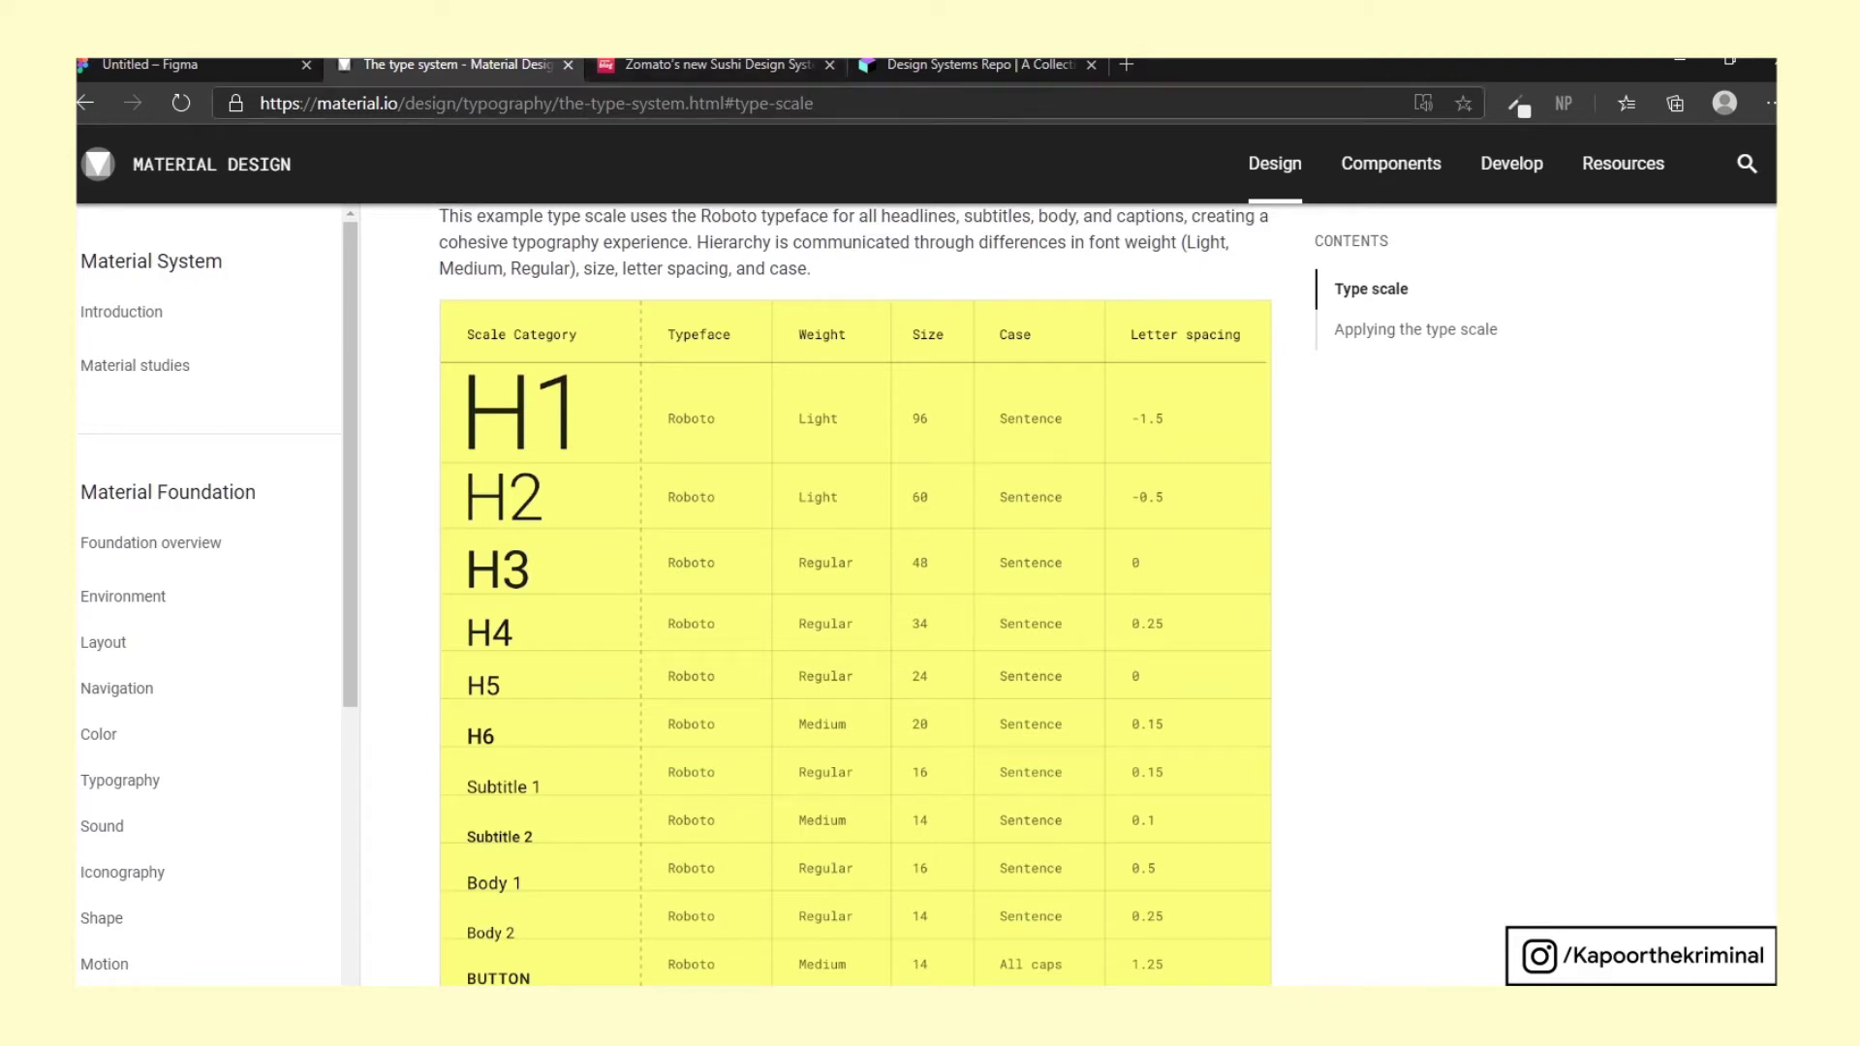
Look over the typography section of Zomato's Sushi design system article and the collection on Design Systems Repo
key("ctrl+Tab")
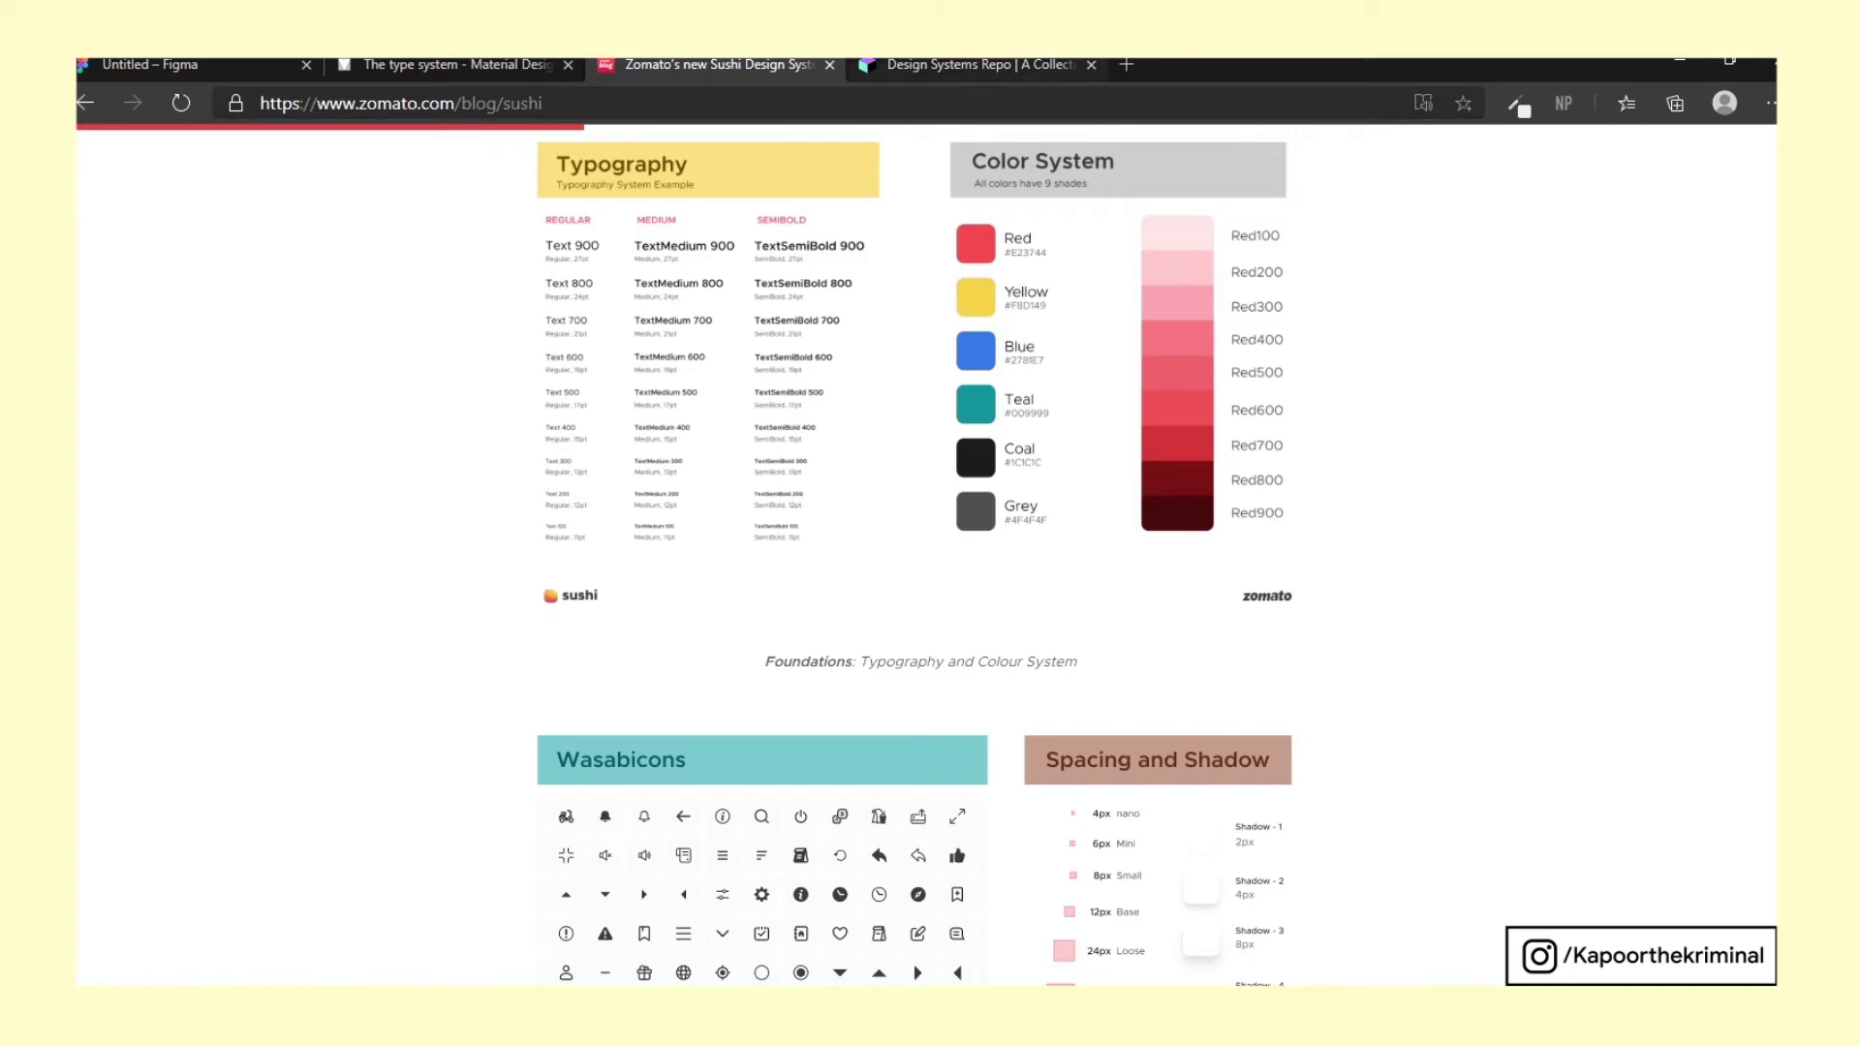
key("ctrl+Tab")
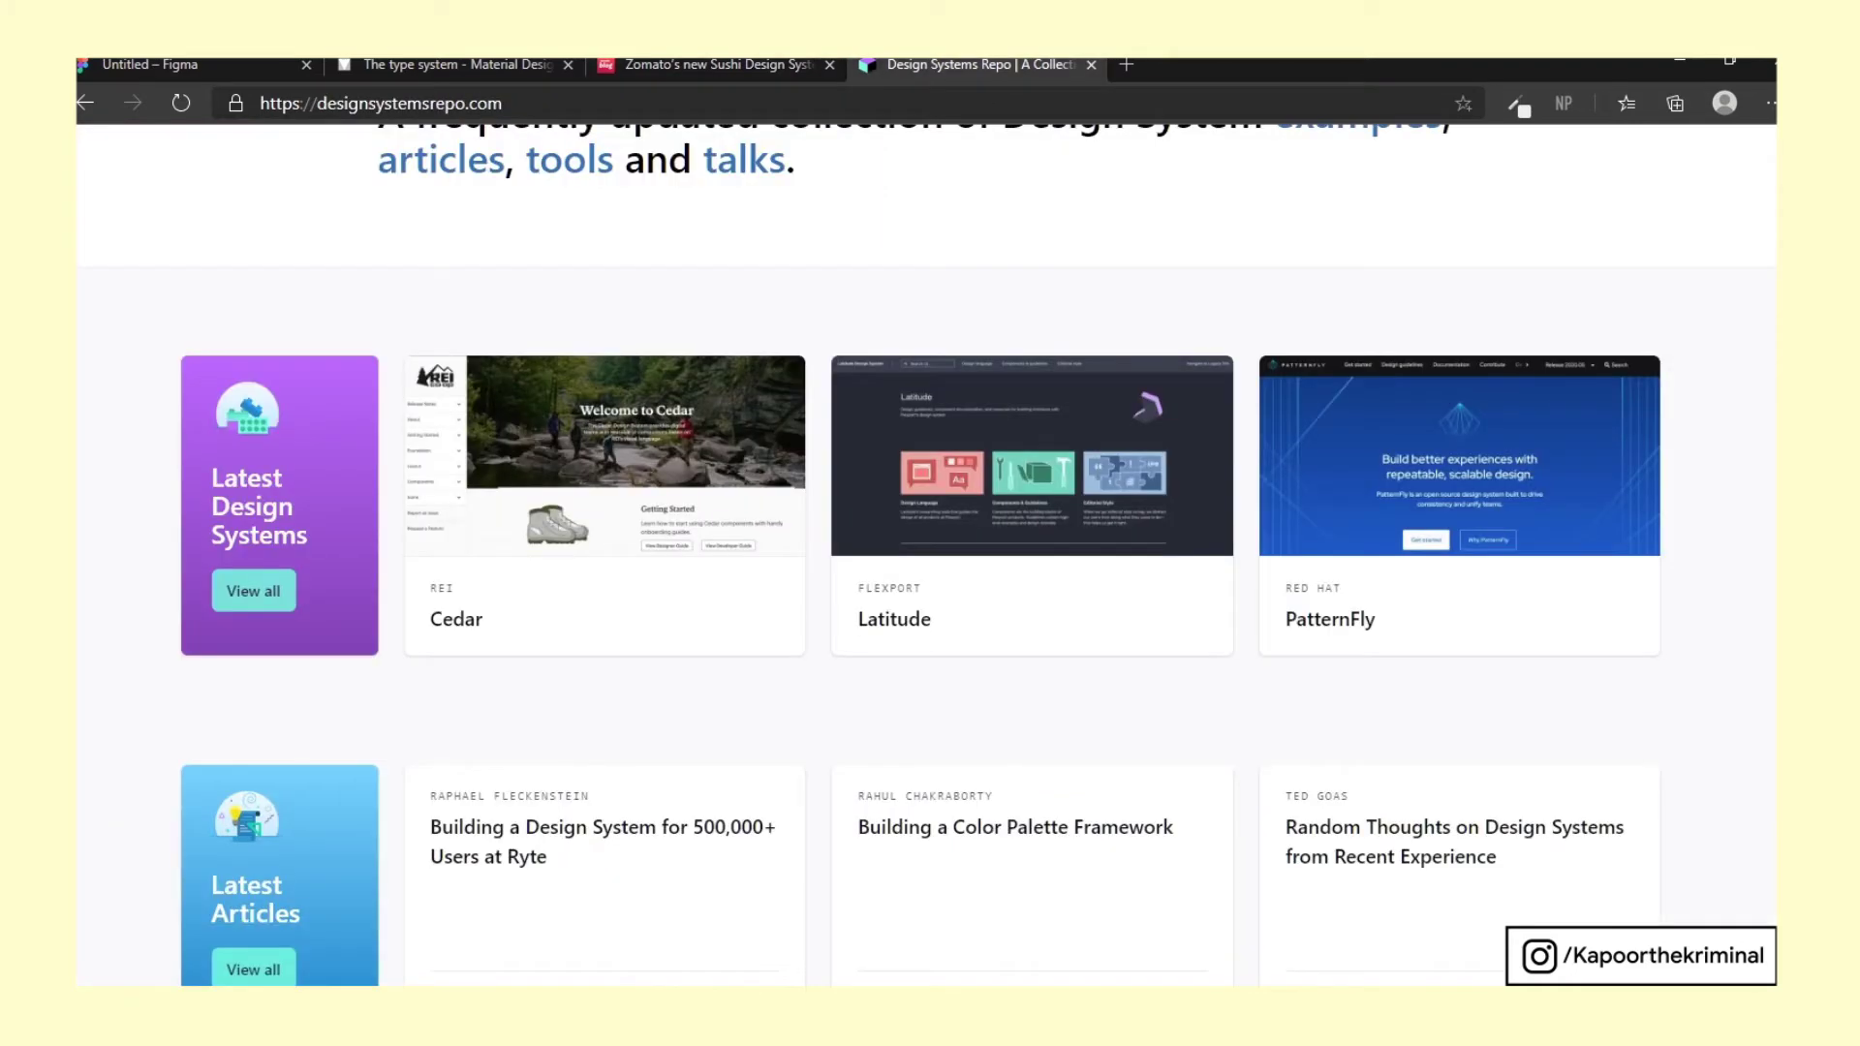
scroll(925, 552, "down", 5)
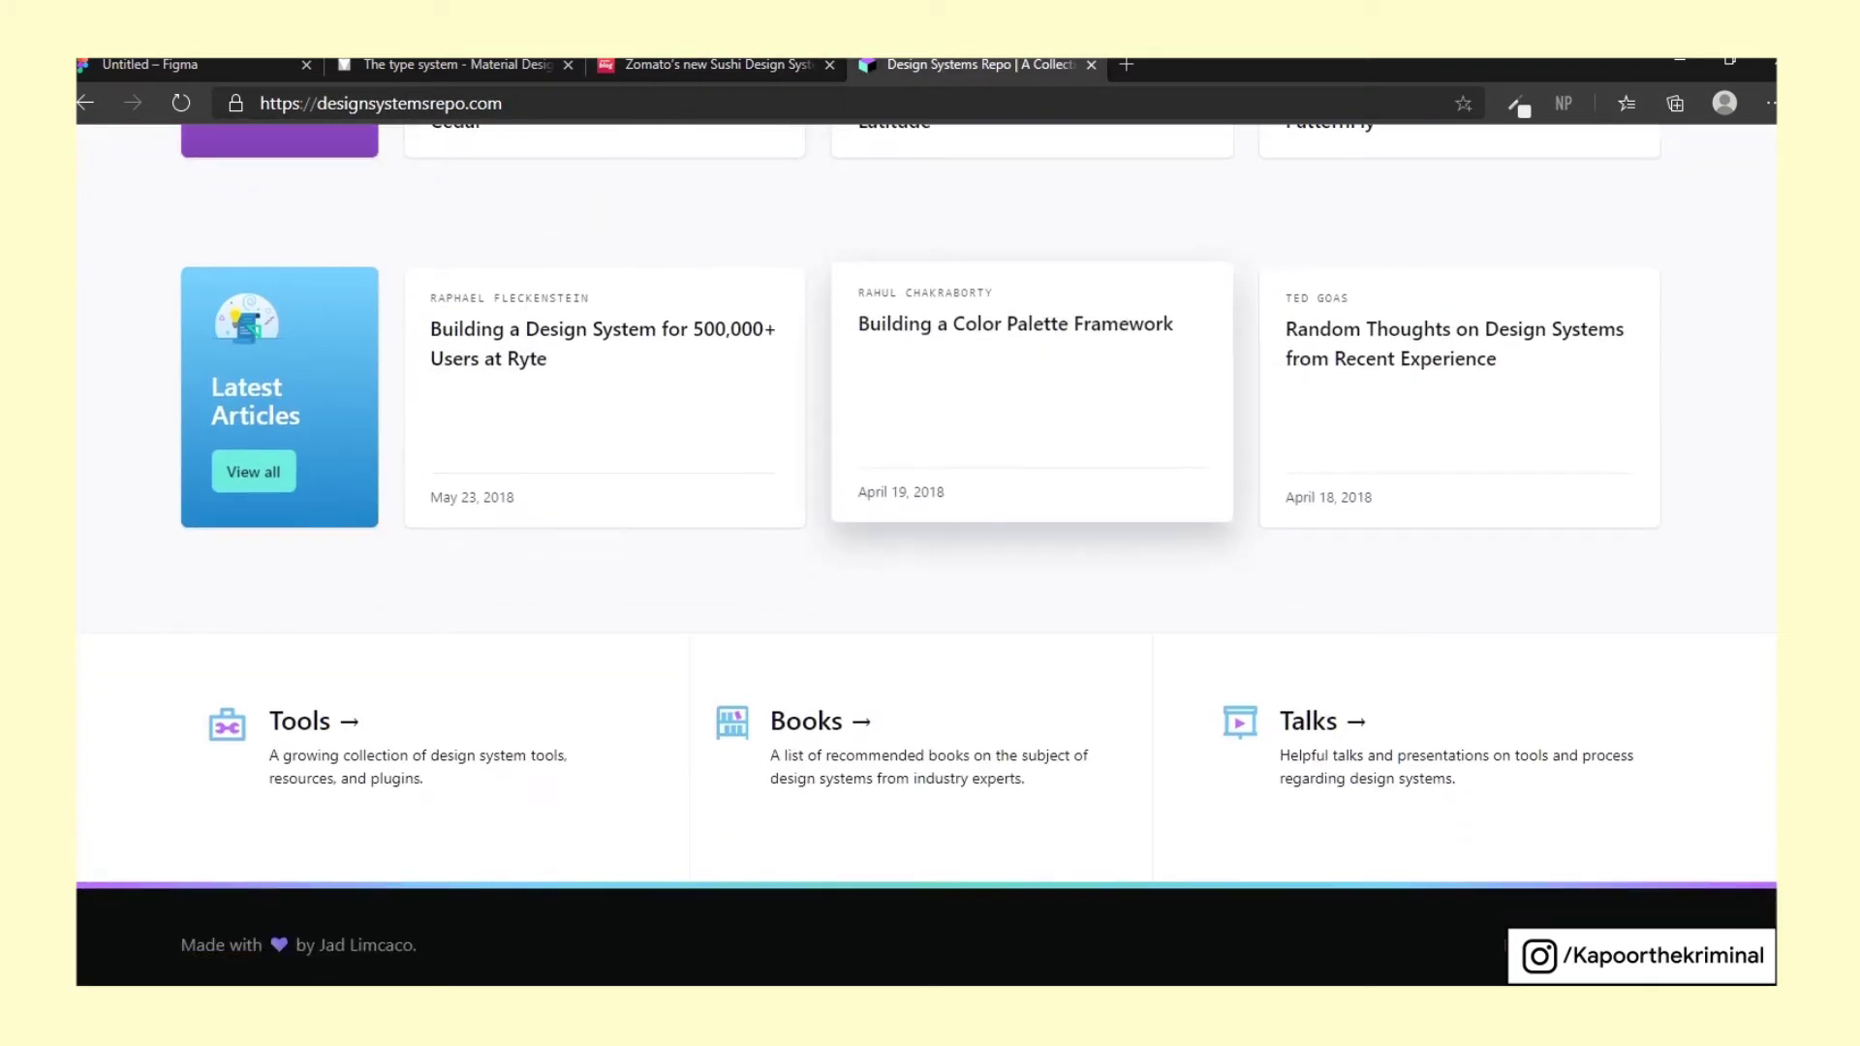
scroll(926, 553, "up", 4)
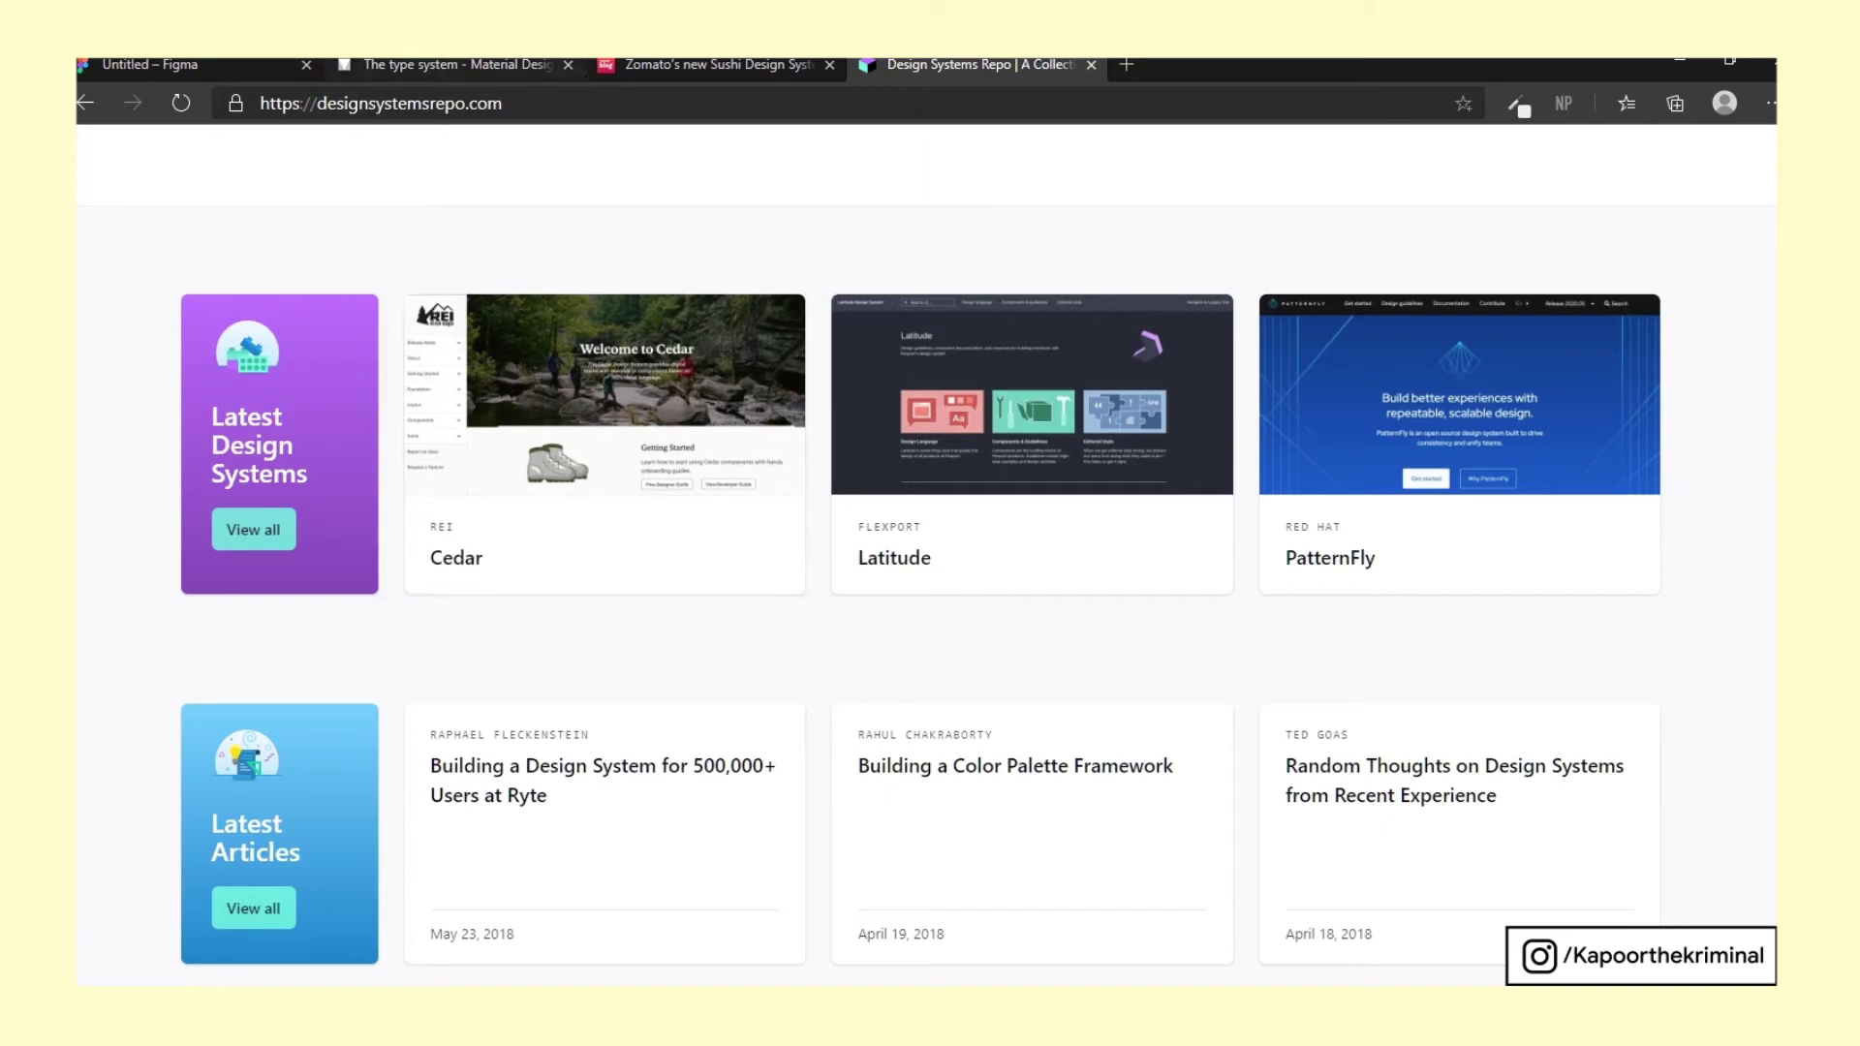
Switch back to the Figma file and select the four sample text lines in the Naming Convention frame, then clear the selection
key("ctrl+1")
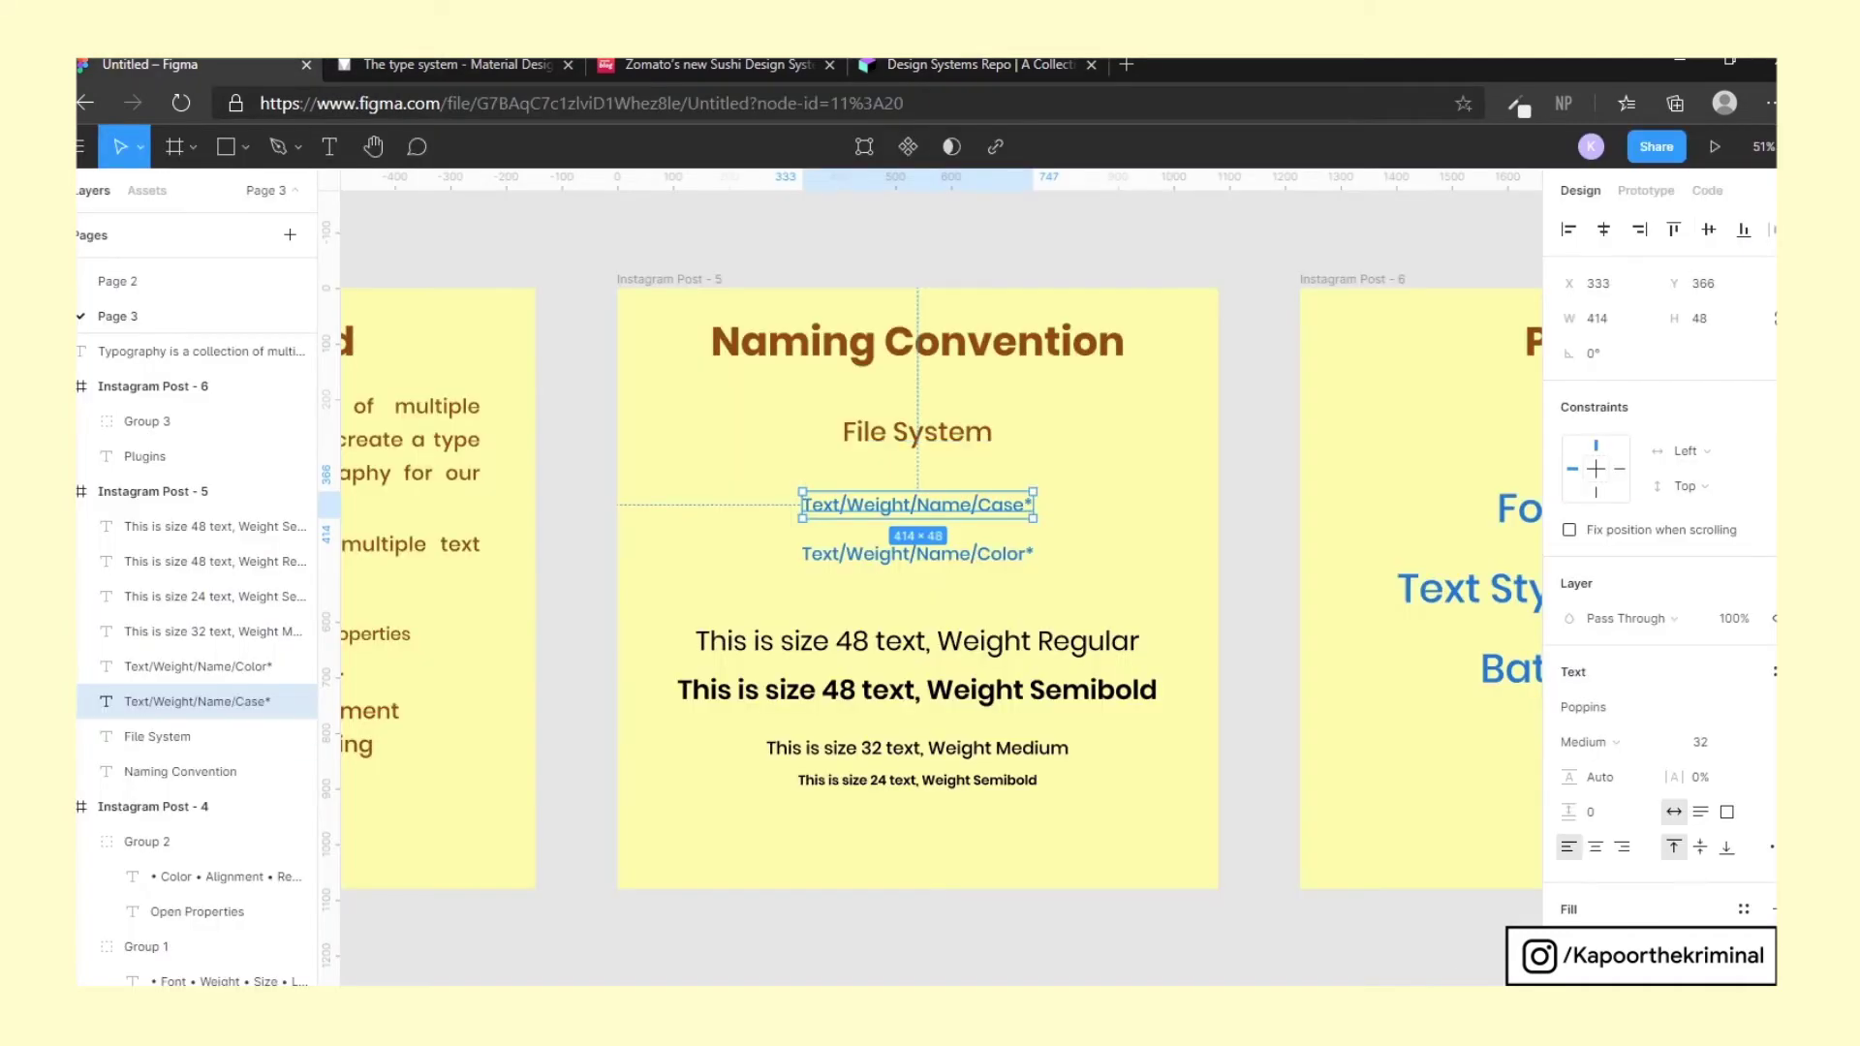
key("Escape")
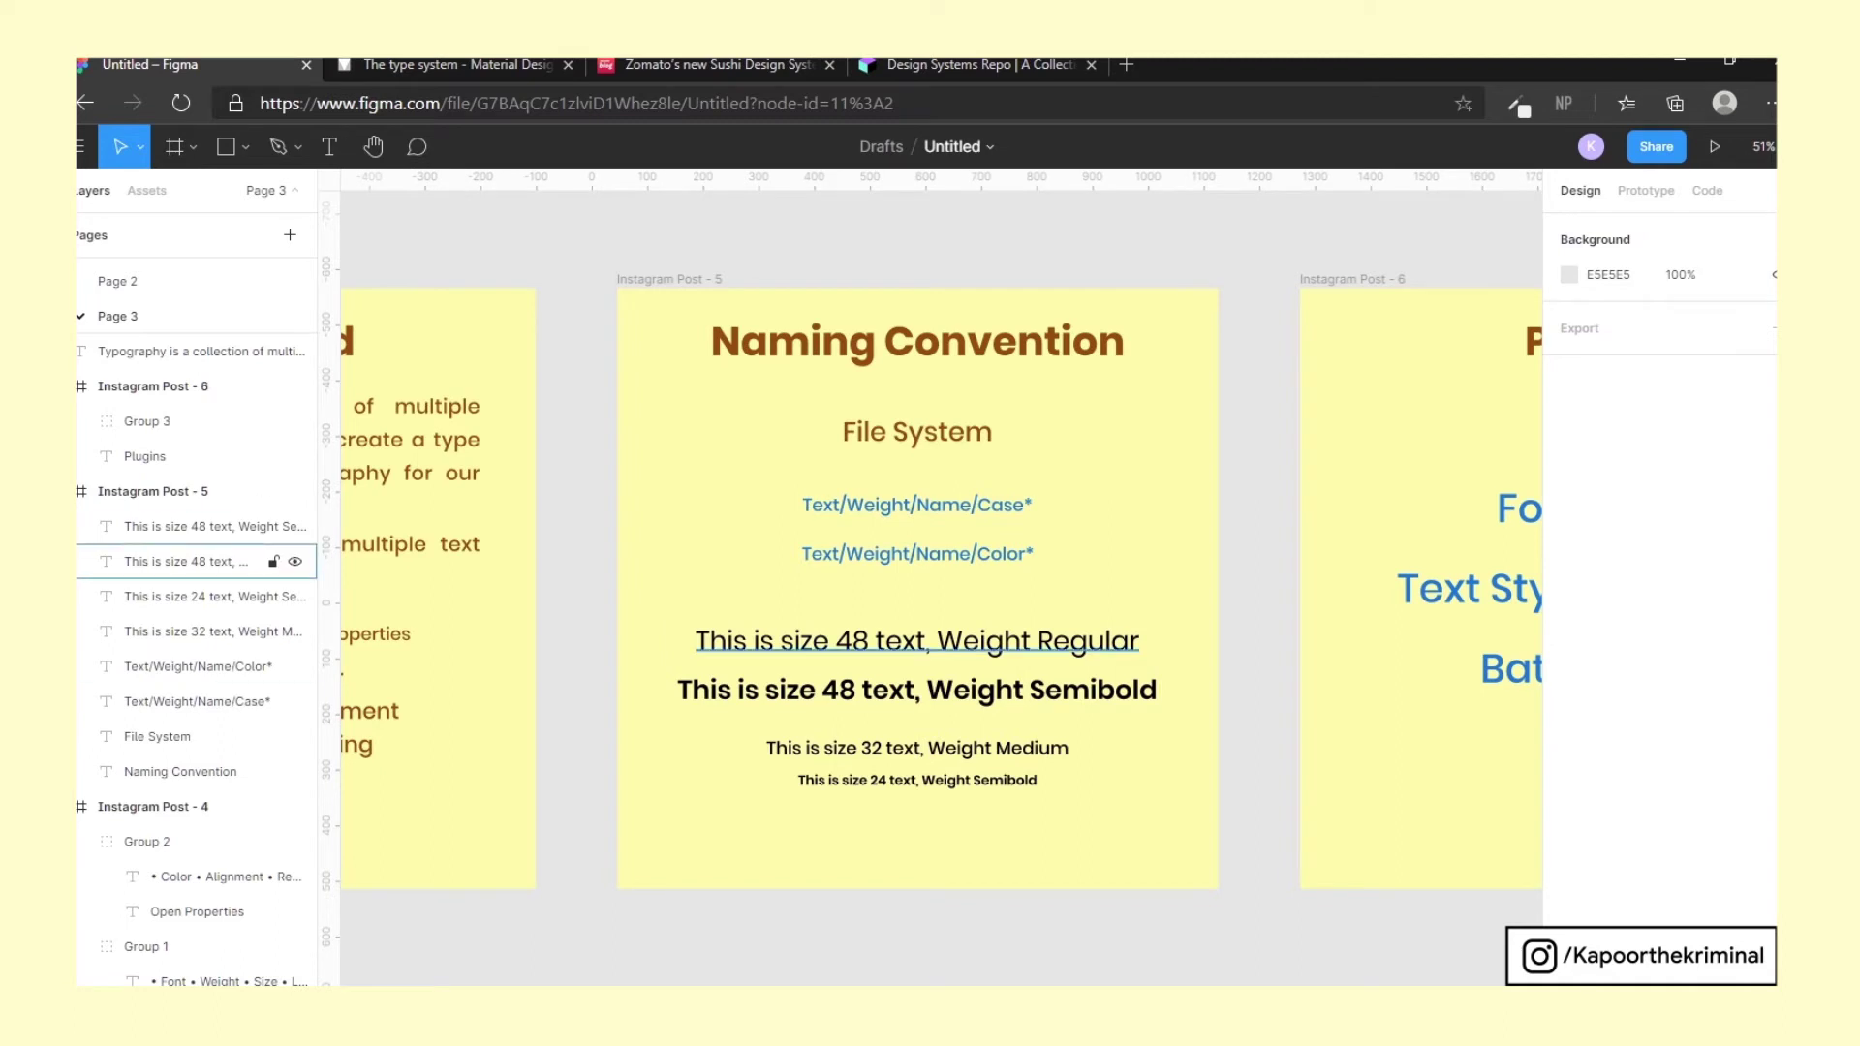
left_click_drag(998, 600, 972, 825)
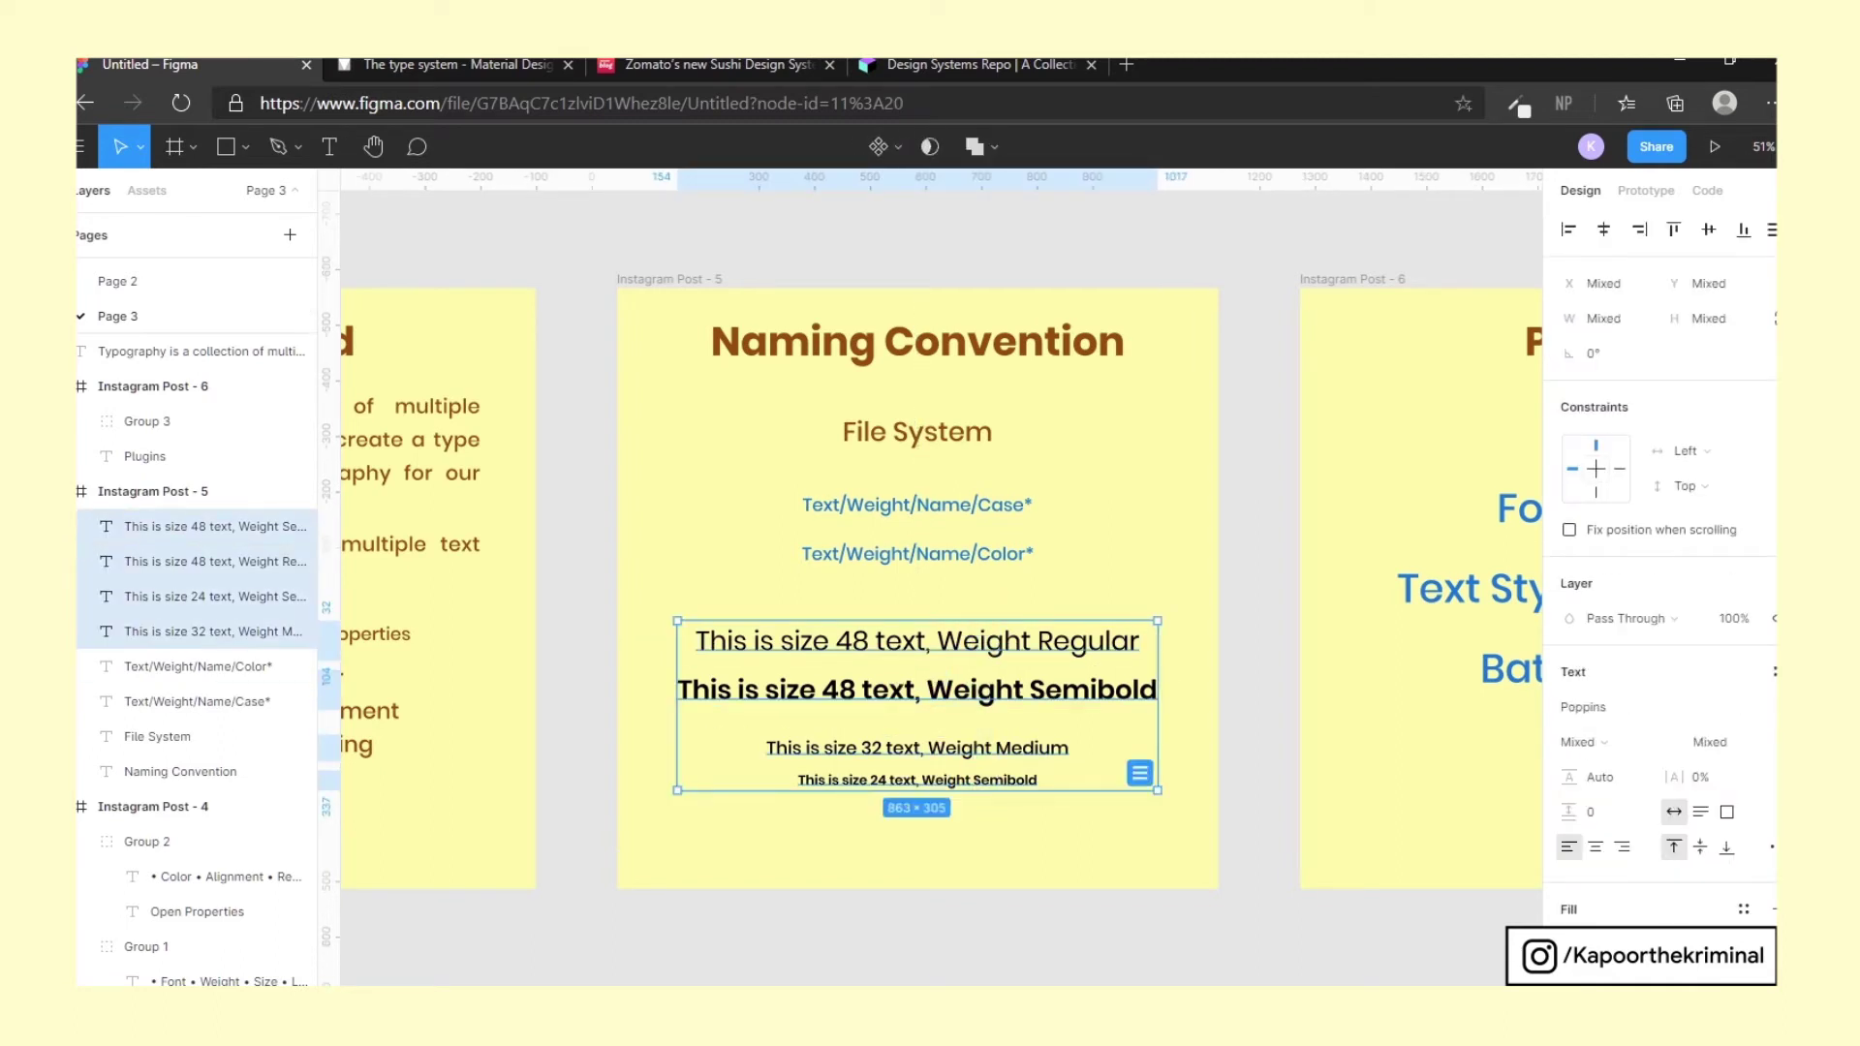
key("Escape")
Create a text style named Text/800/Regular from the "This is size 48 text, Weight Regular" line
left_click(184, 560)
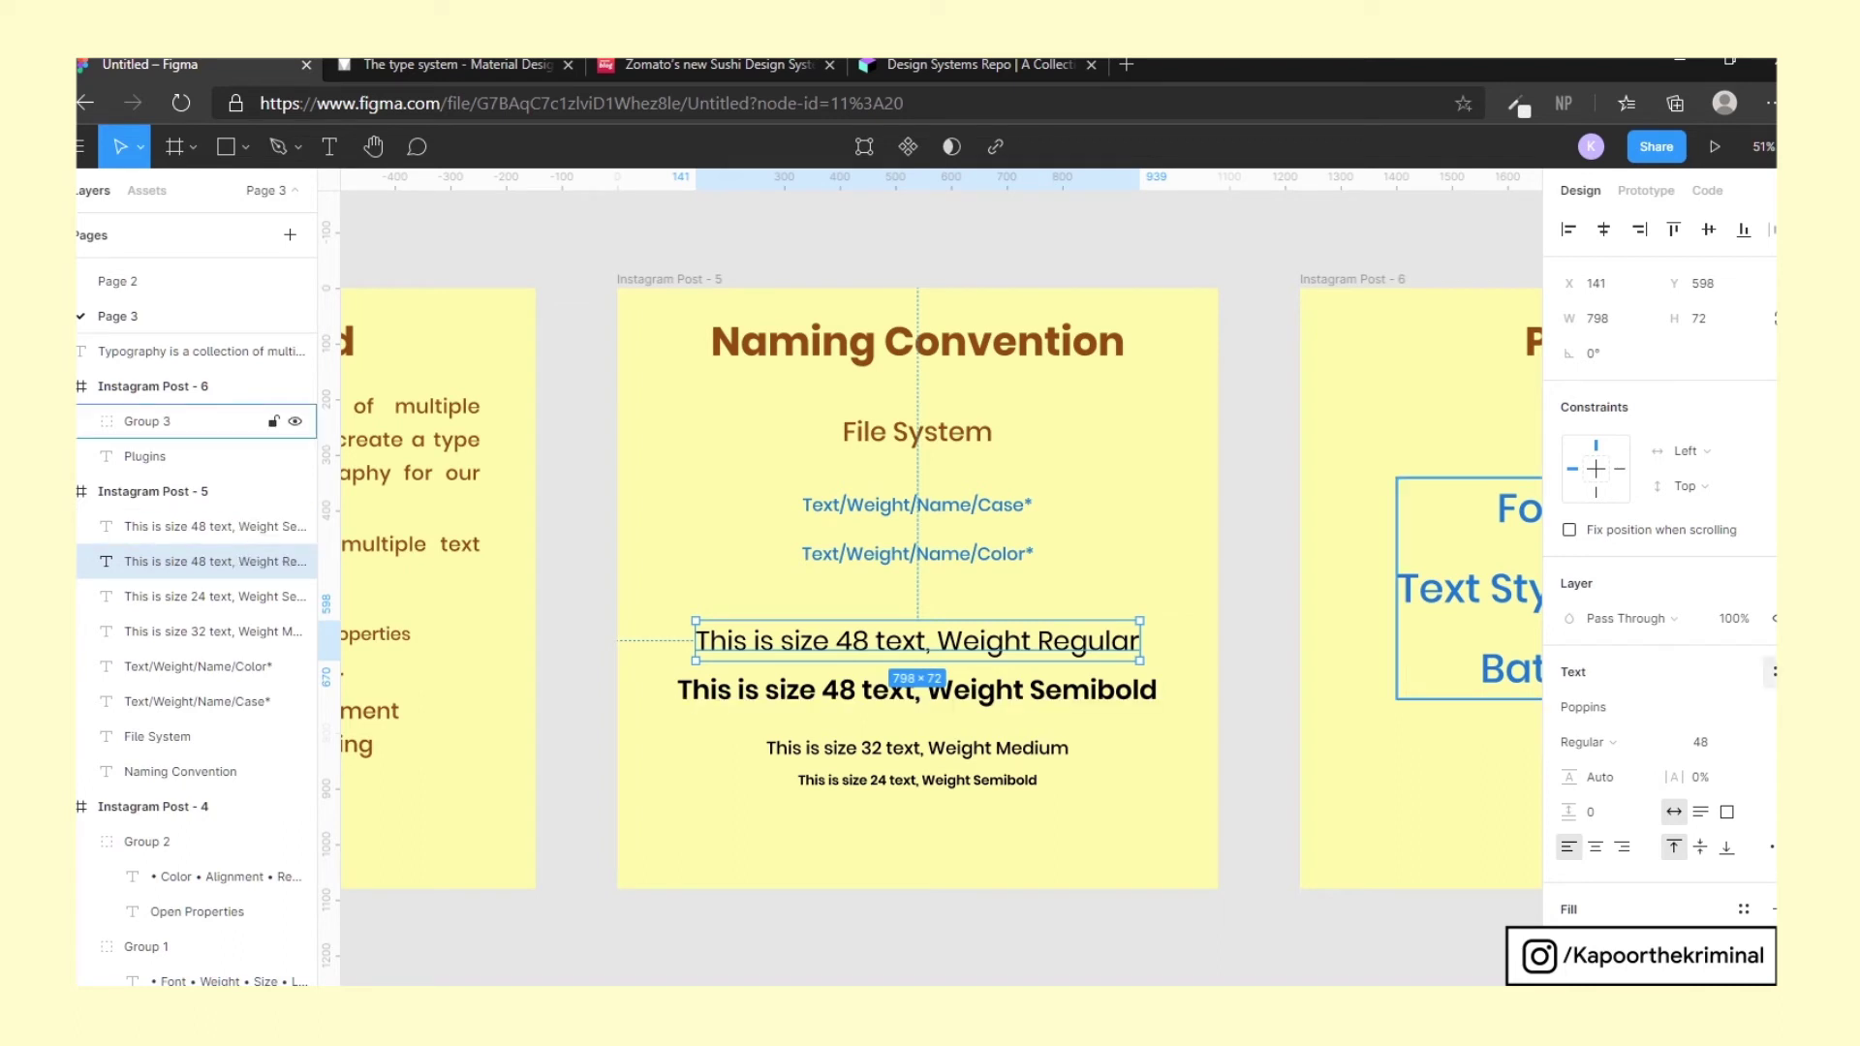
left_click(1771, 671)
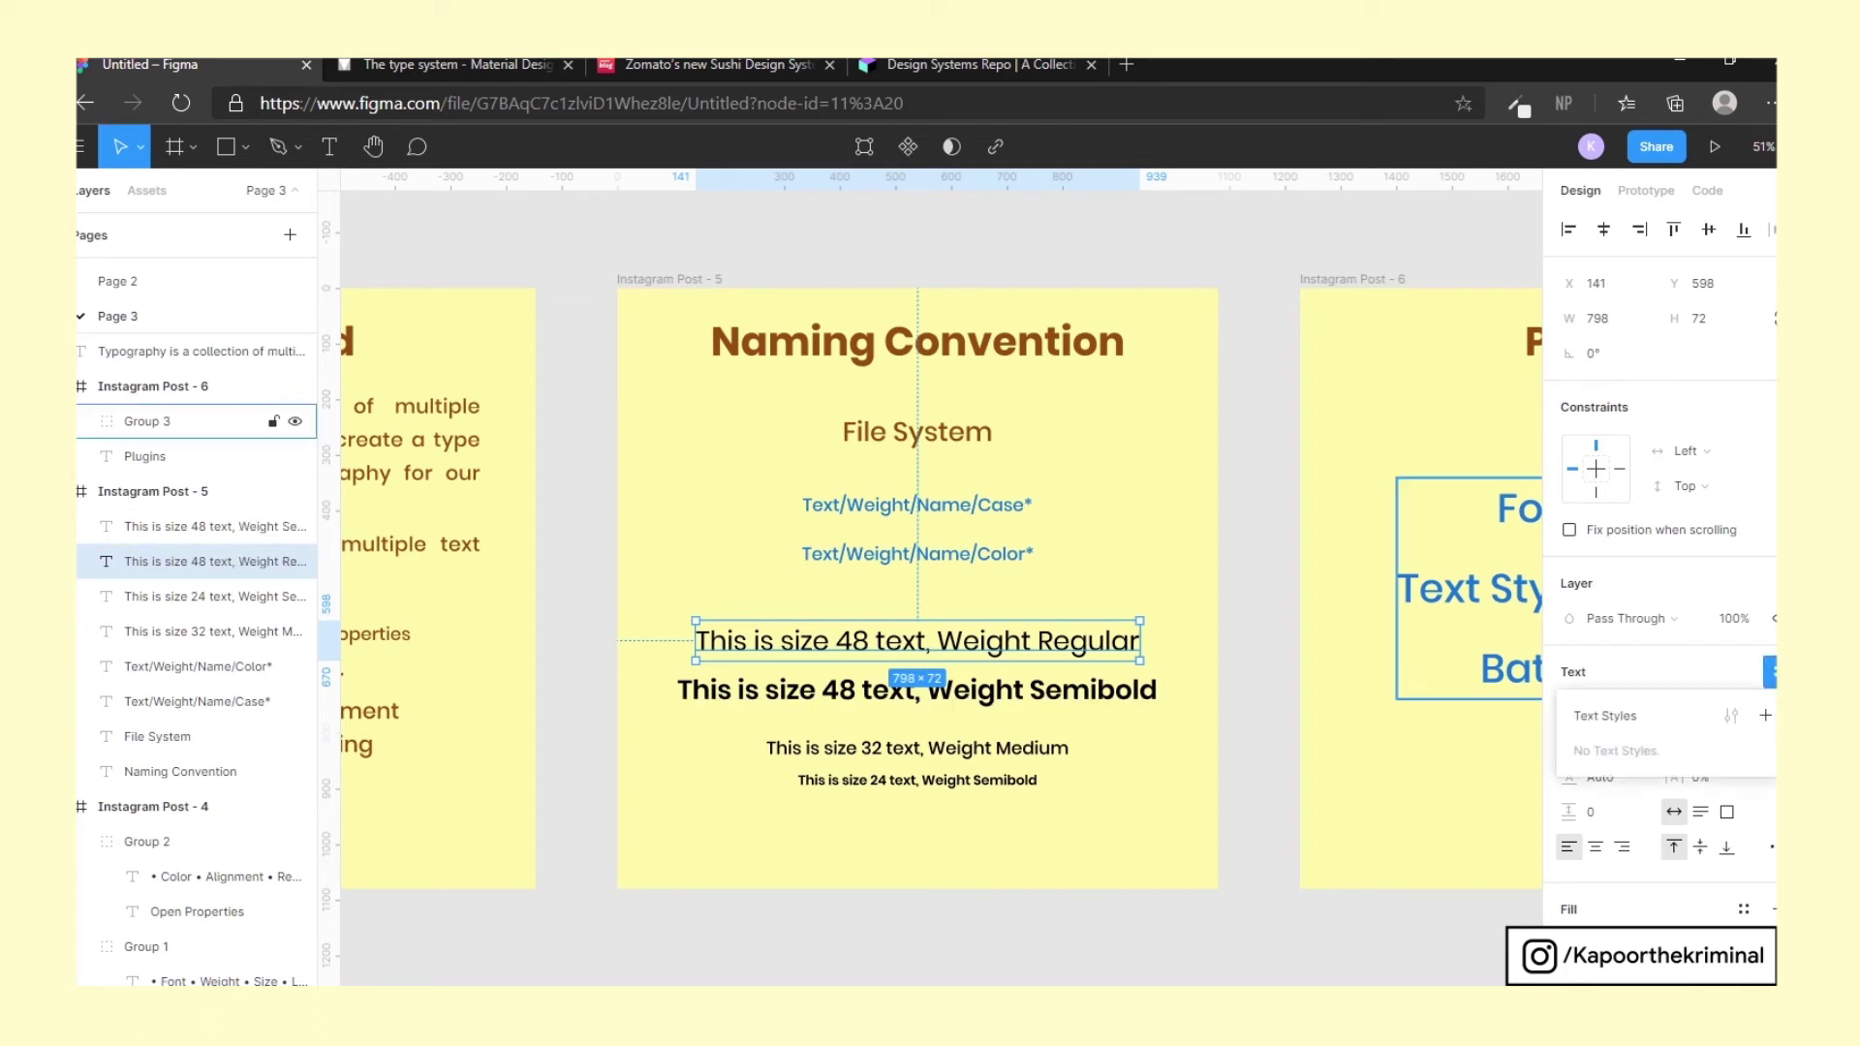
left_click(1766, 715)
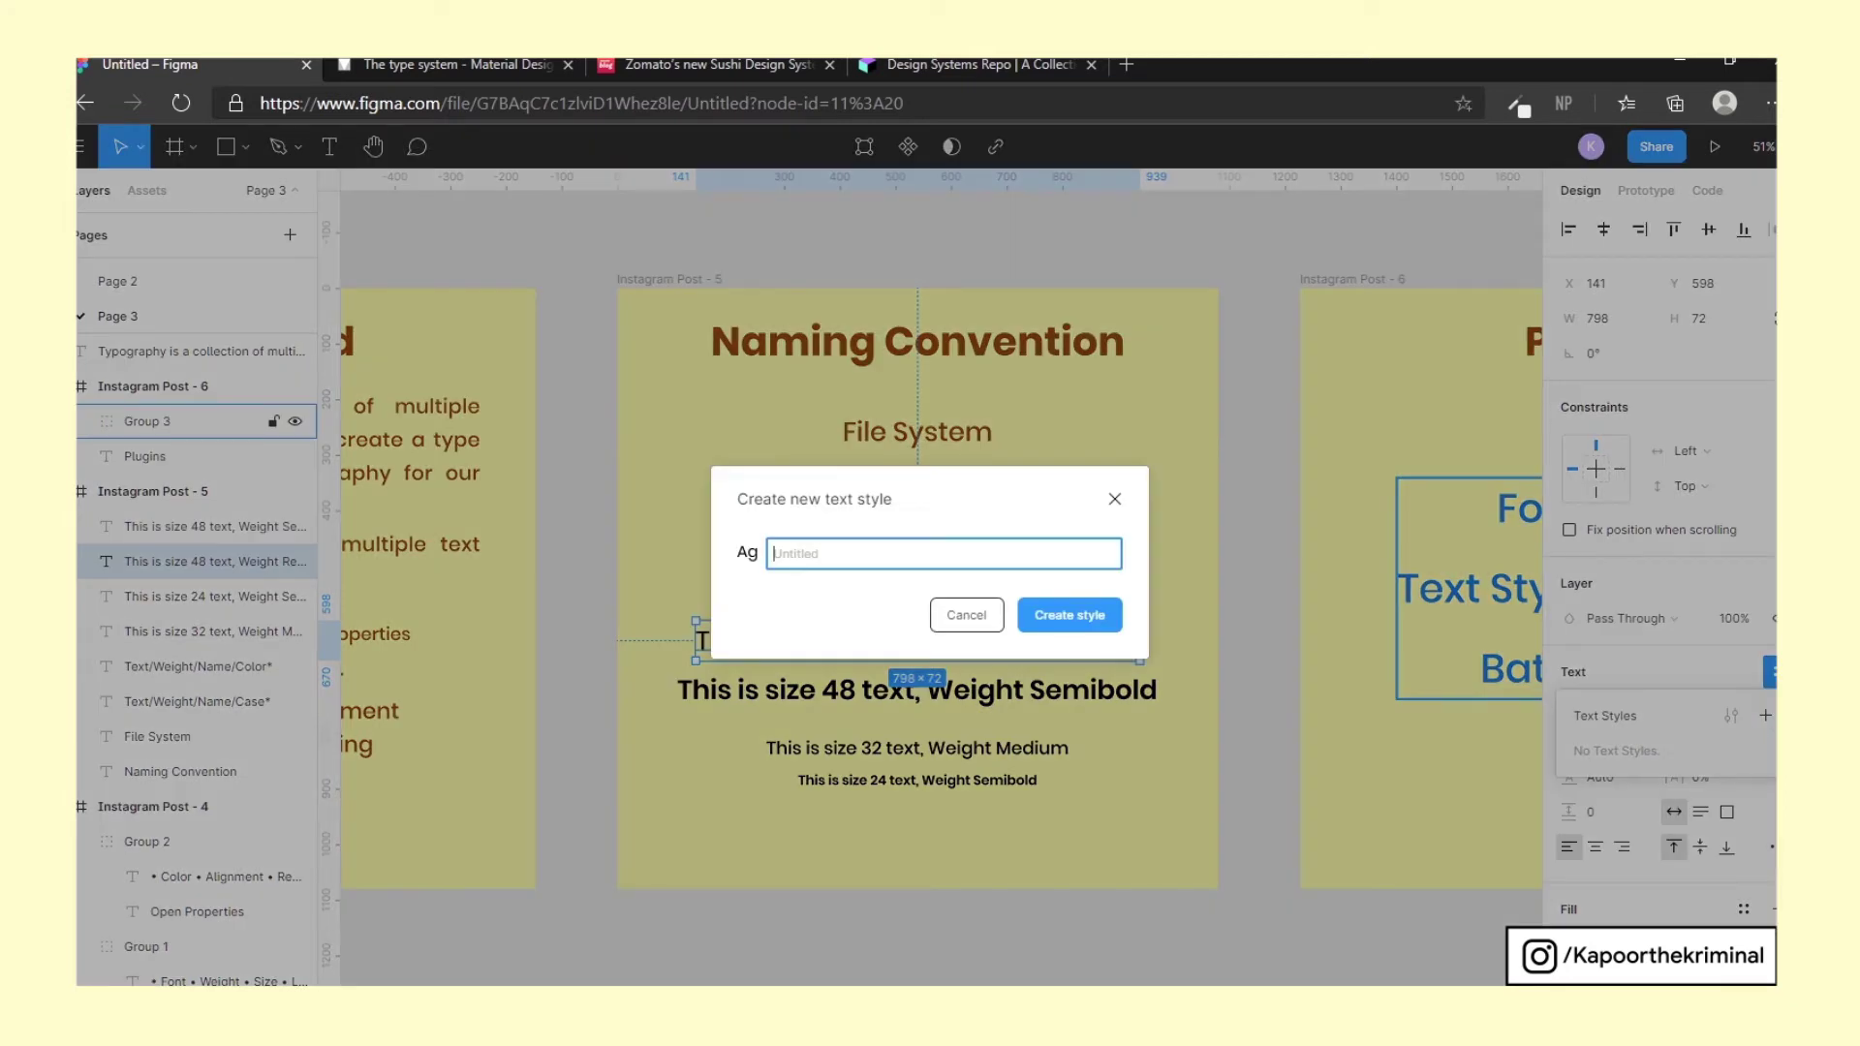
type("Text/Regular")
key("ctrl+shift+Left")
key("Left")
type("/800")
key("Right")
key("ctrl+shift+Right")
key("Right")
key("Return")
Apply the Text/800/Regular style to the Text/Weight/Name/Color* line
left_click(959, 551)
scroll(959, 552, "up", 3)
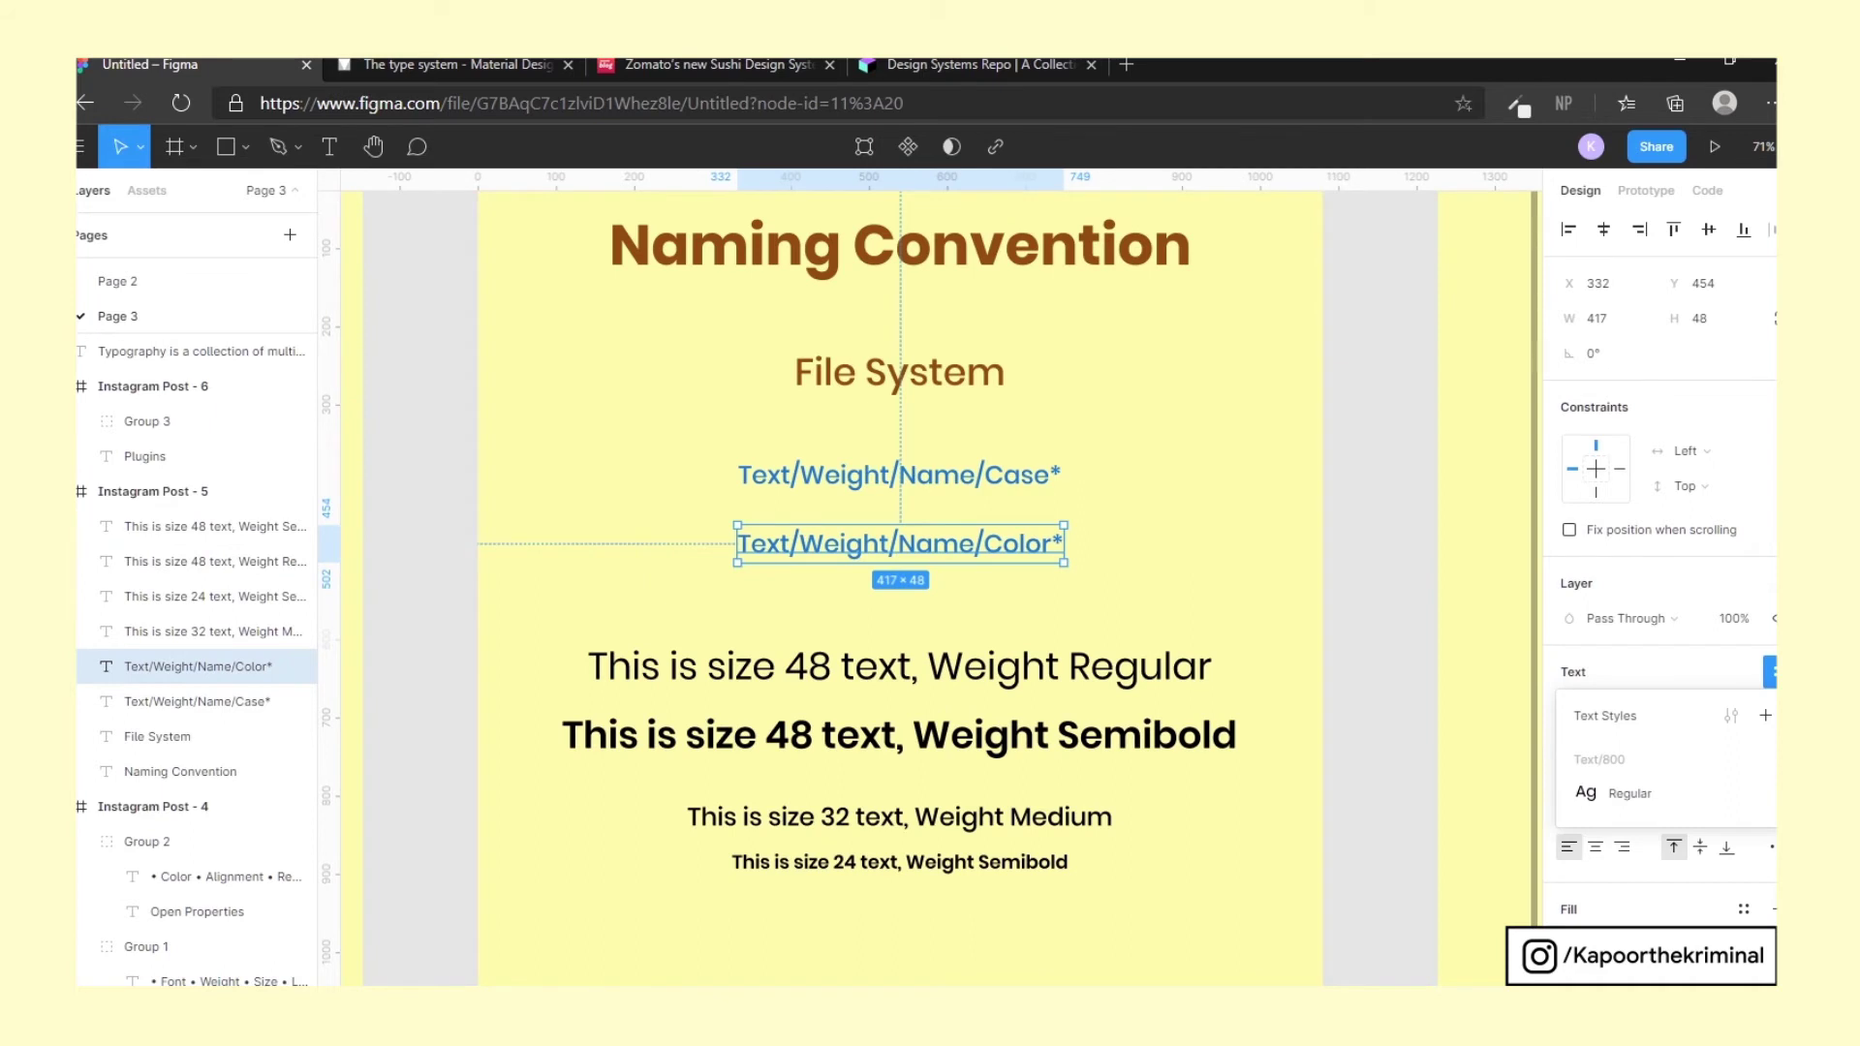
key("Escape")
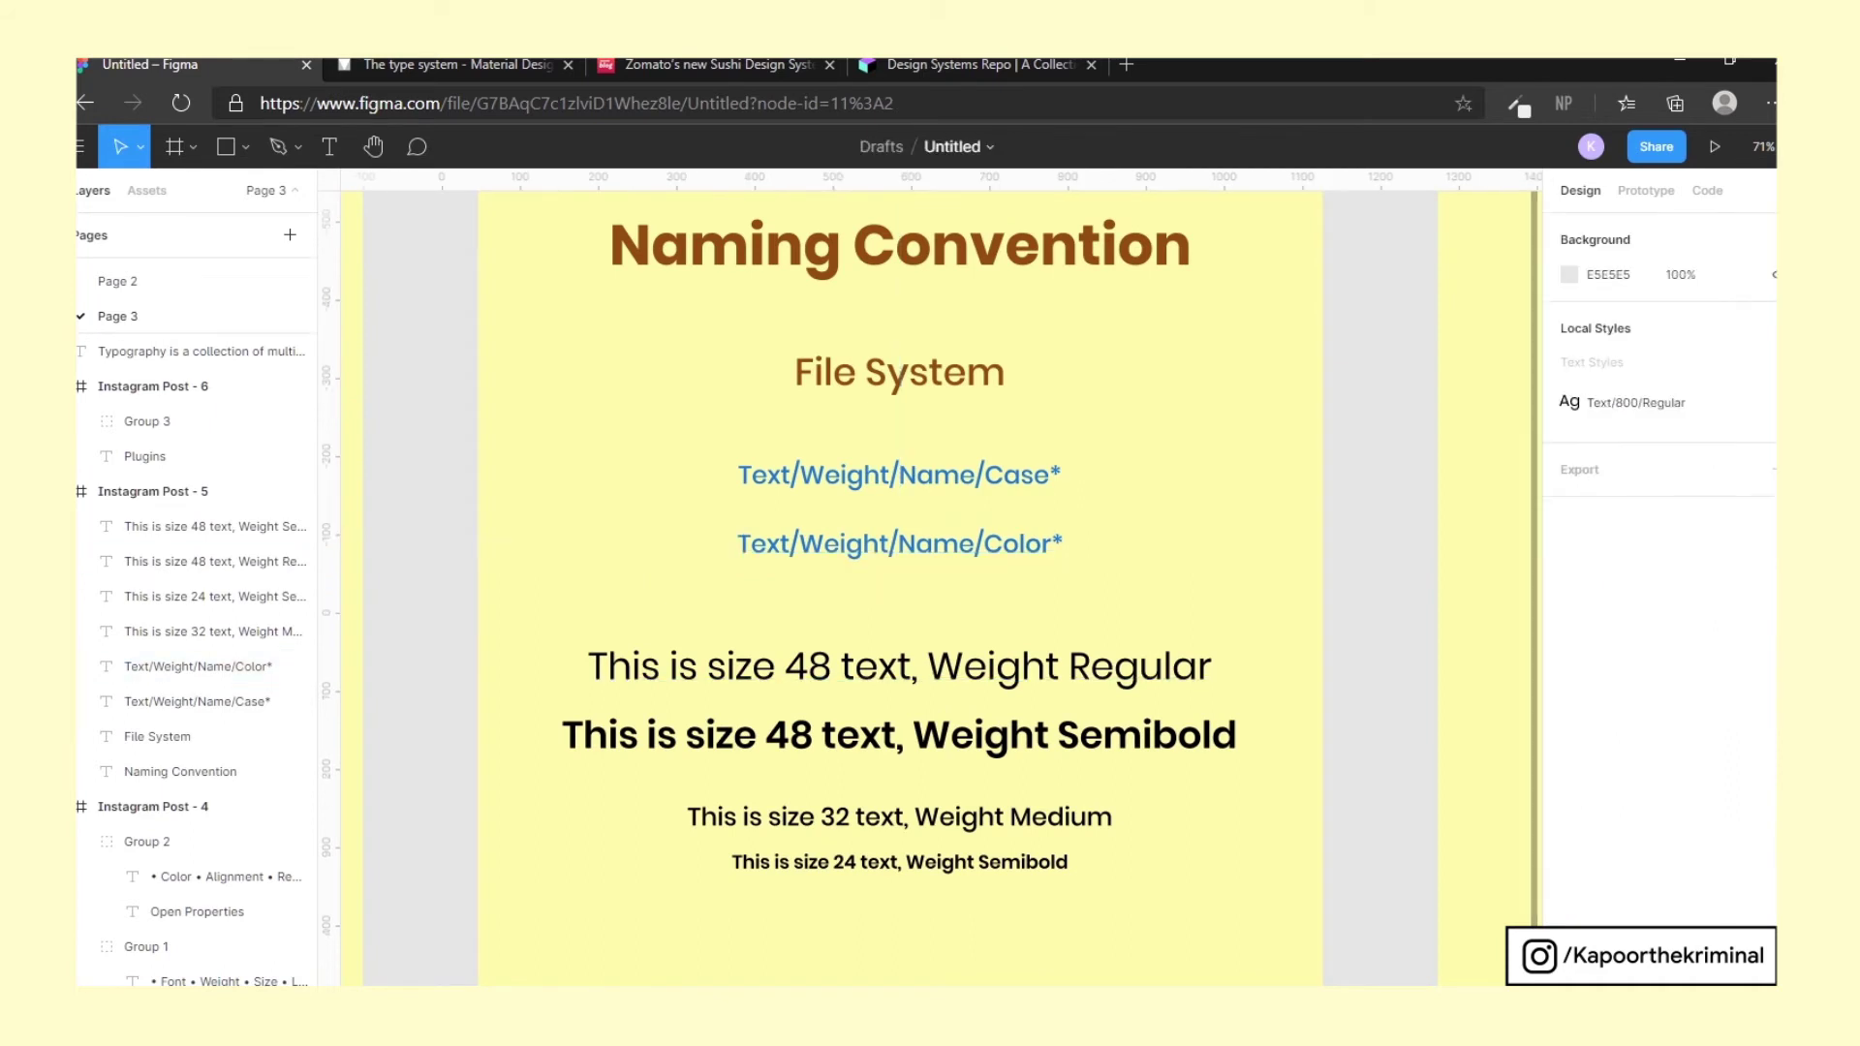
left_click(900, 544)
left_click(1769, 672)
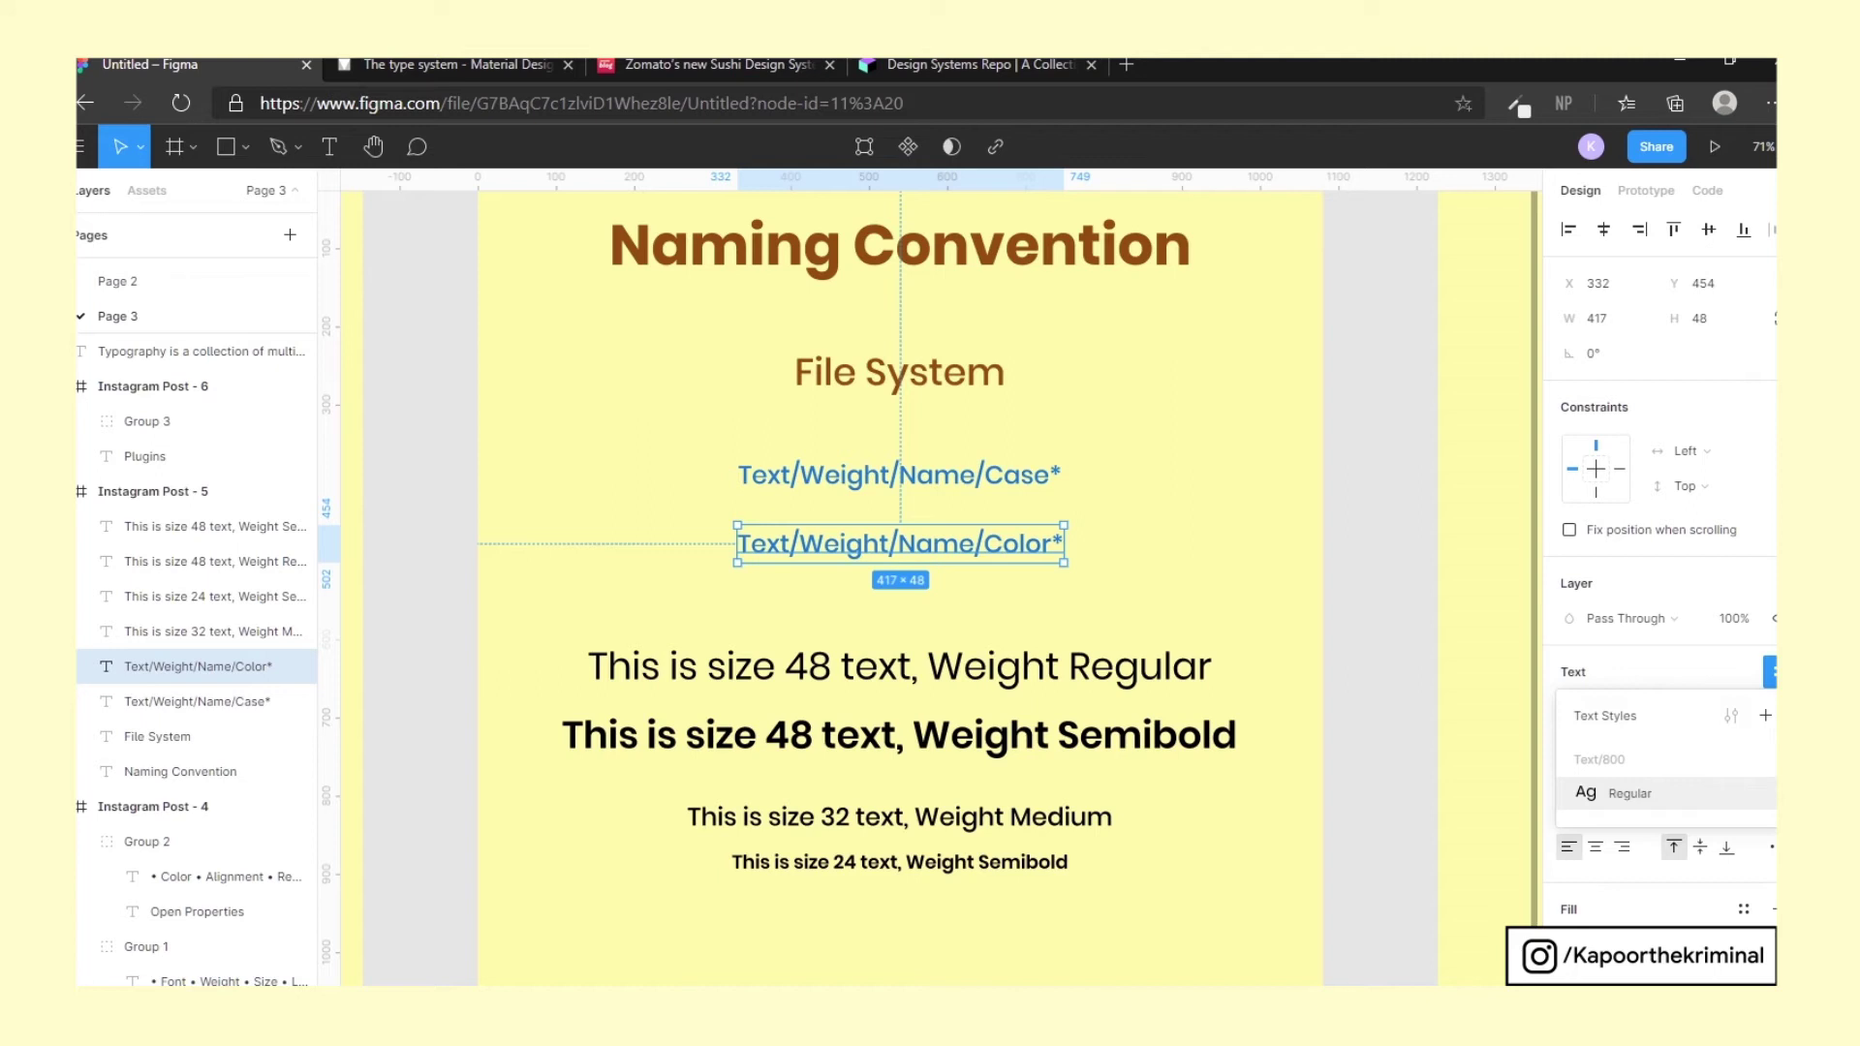
left_click(1617, 794)
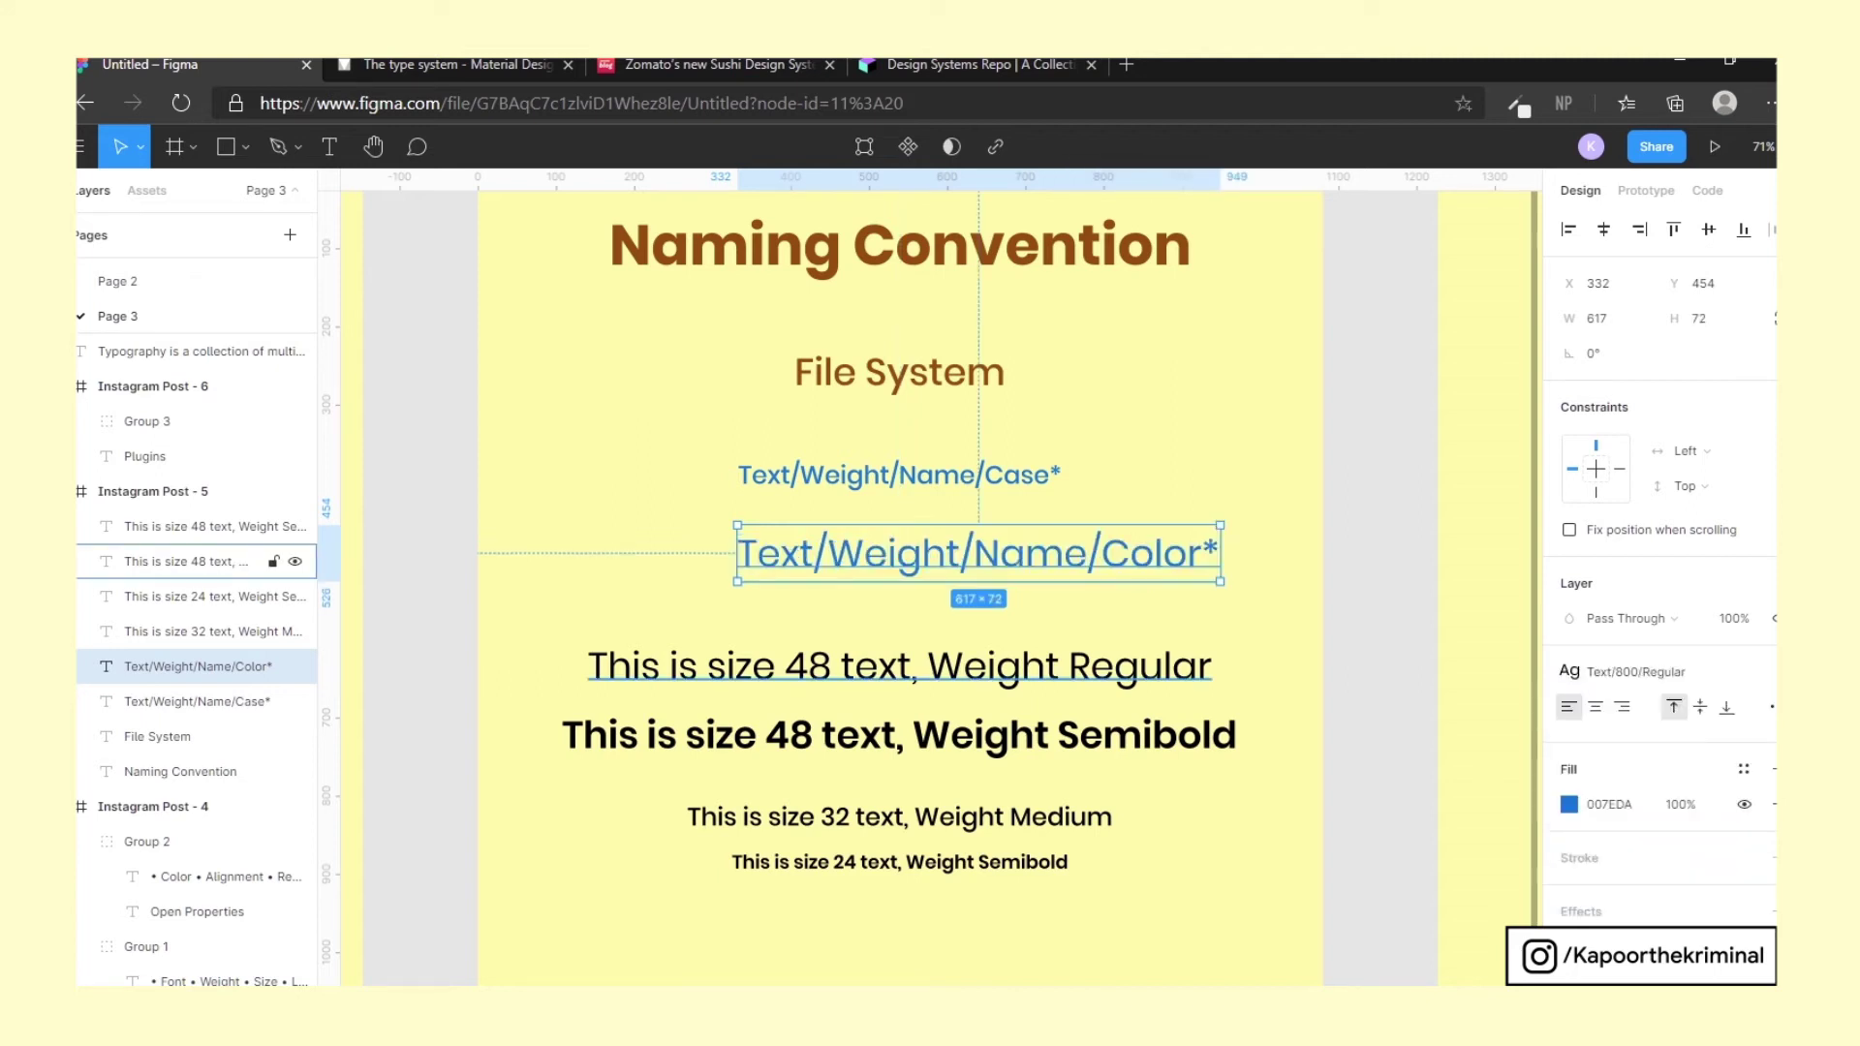
Create a text style named Text/800/Semibold from the "This is size 48 text, Weight Semibold" line
left_click(213, 527)
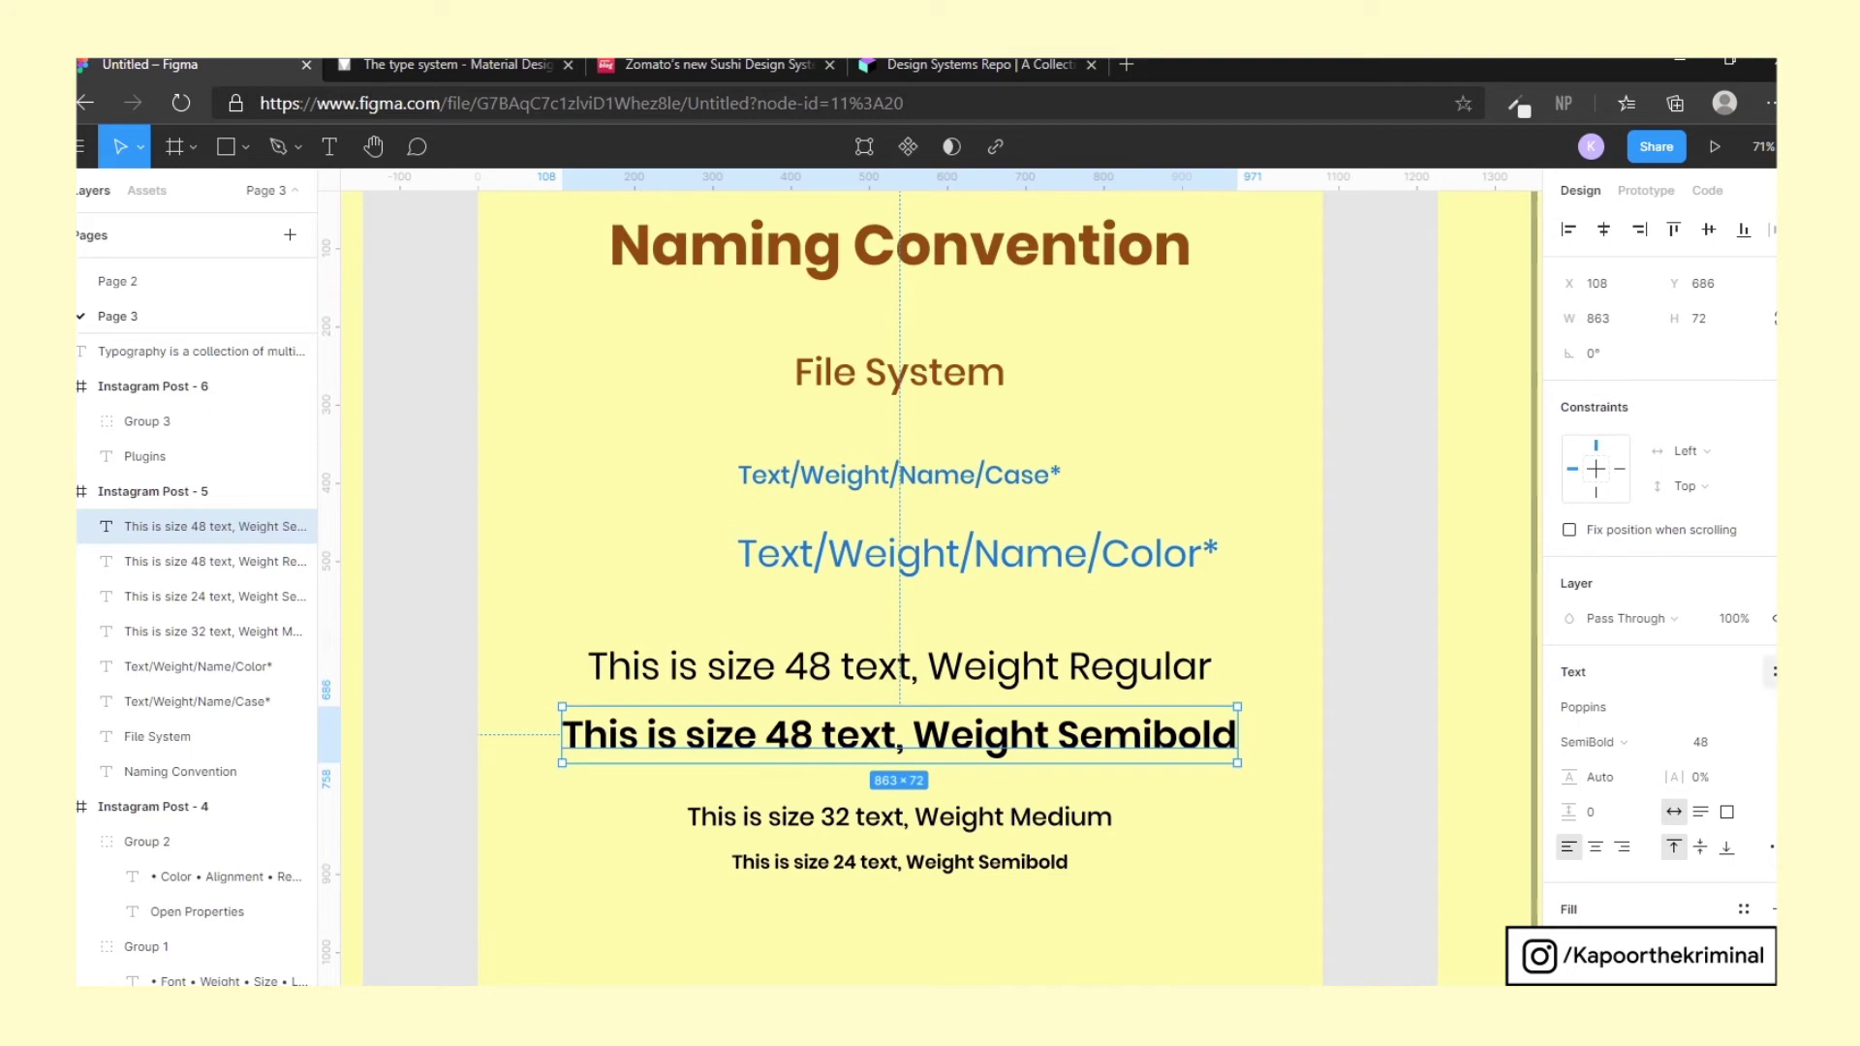
left_click(1774, 672)
left_click(1765, 716)
type("Text/")
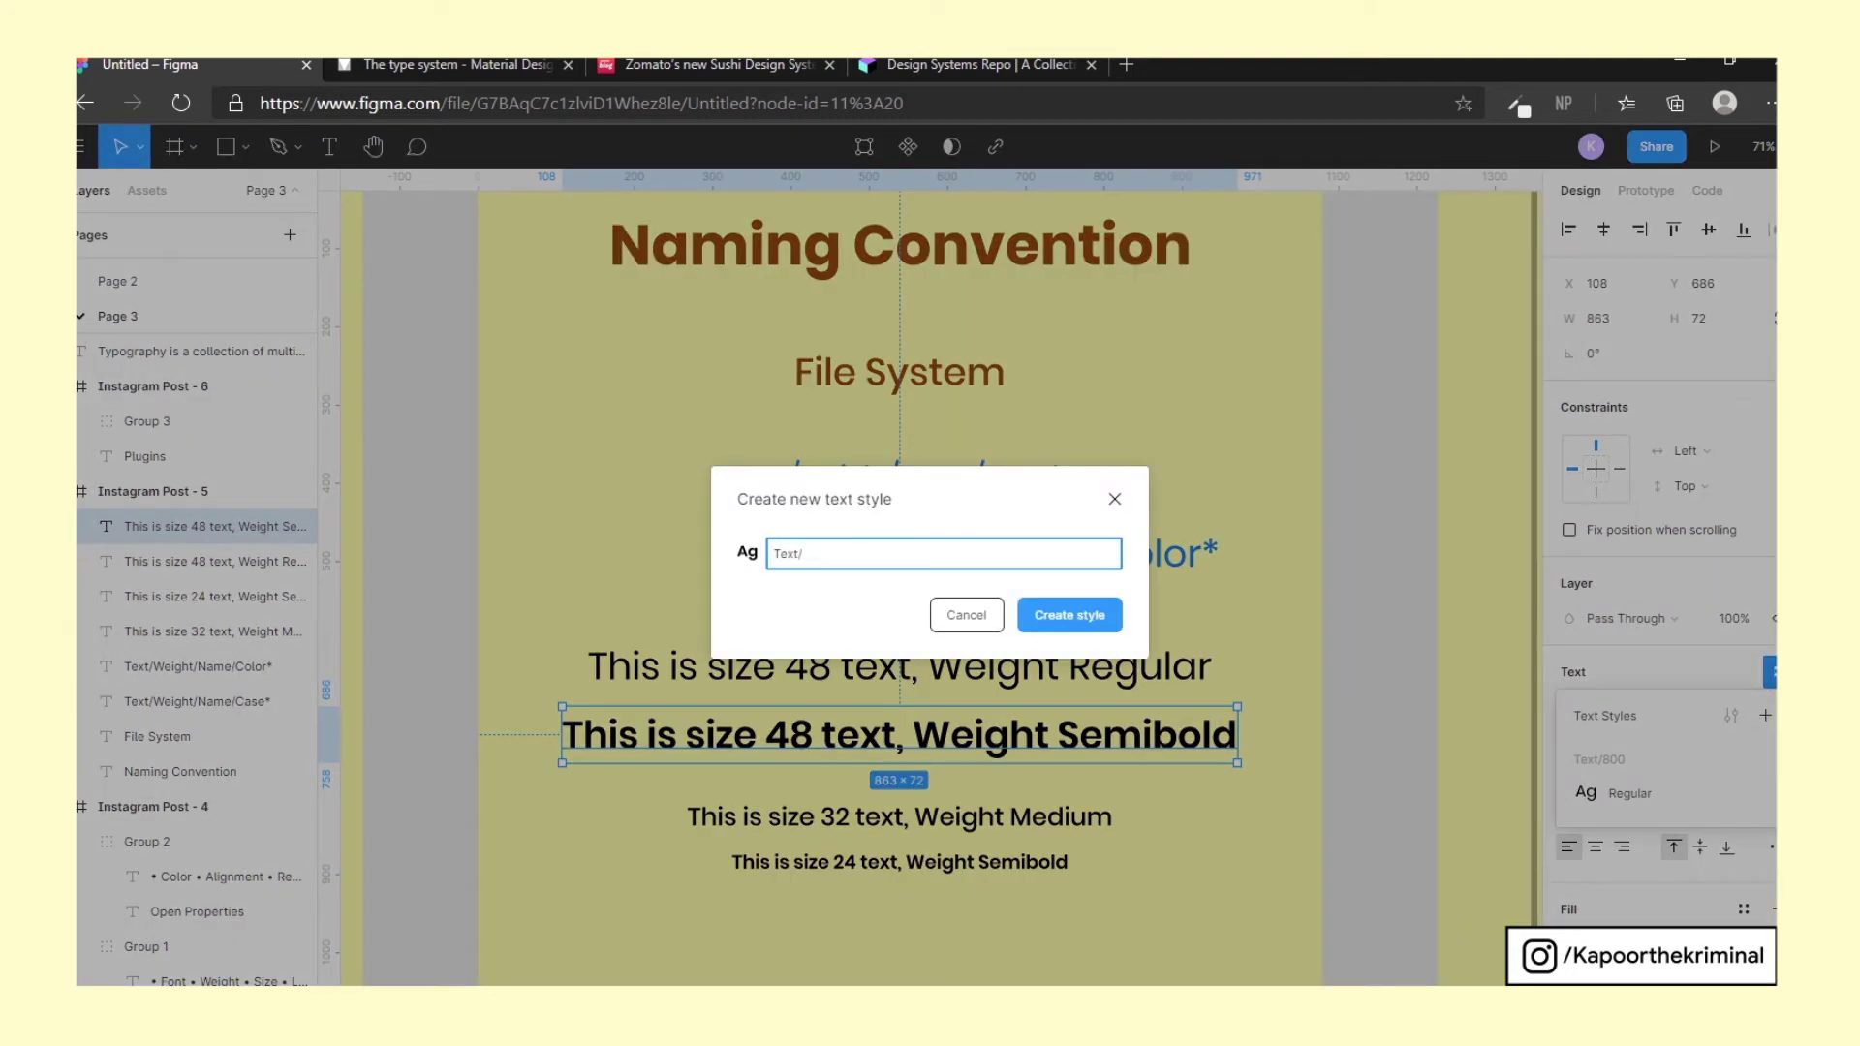
type("*")
type("800/")
type("Semi")
type("bold")
key("Return")
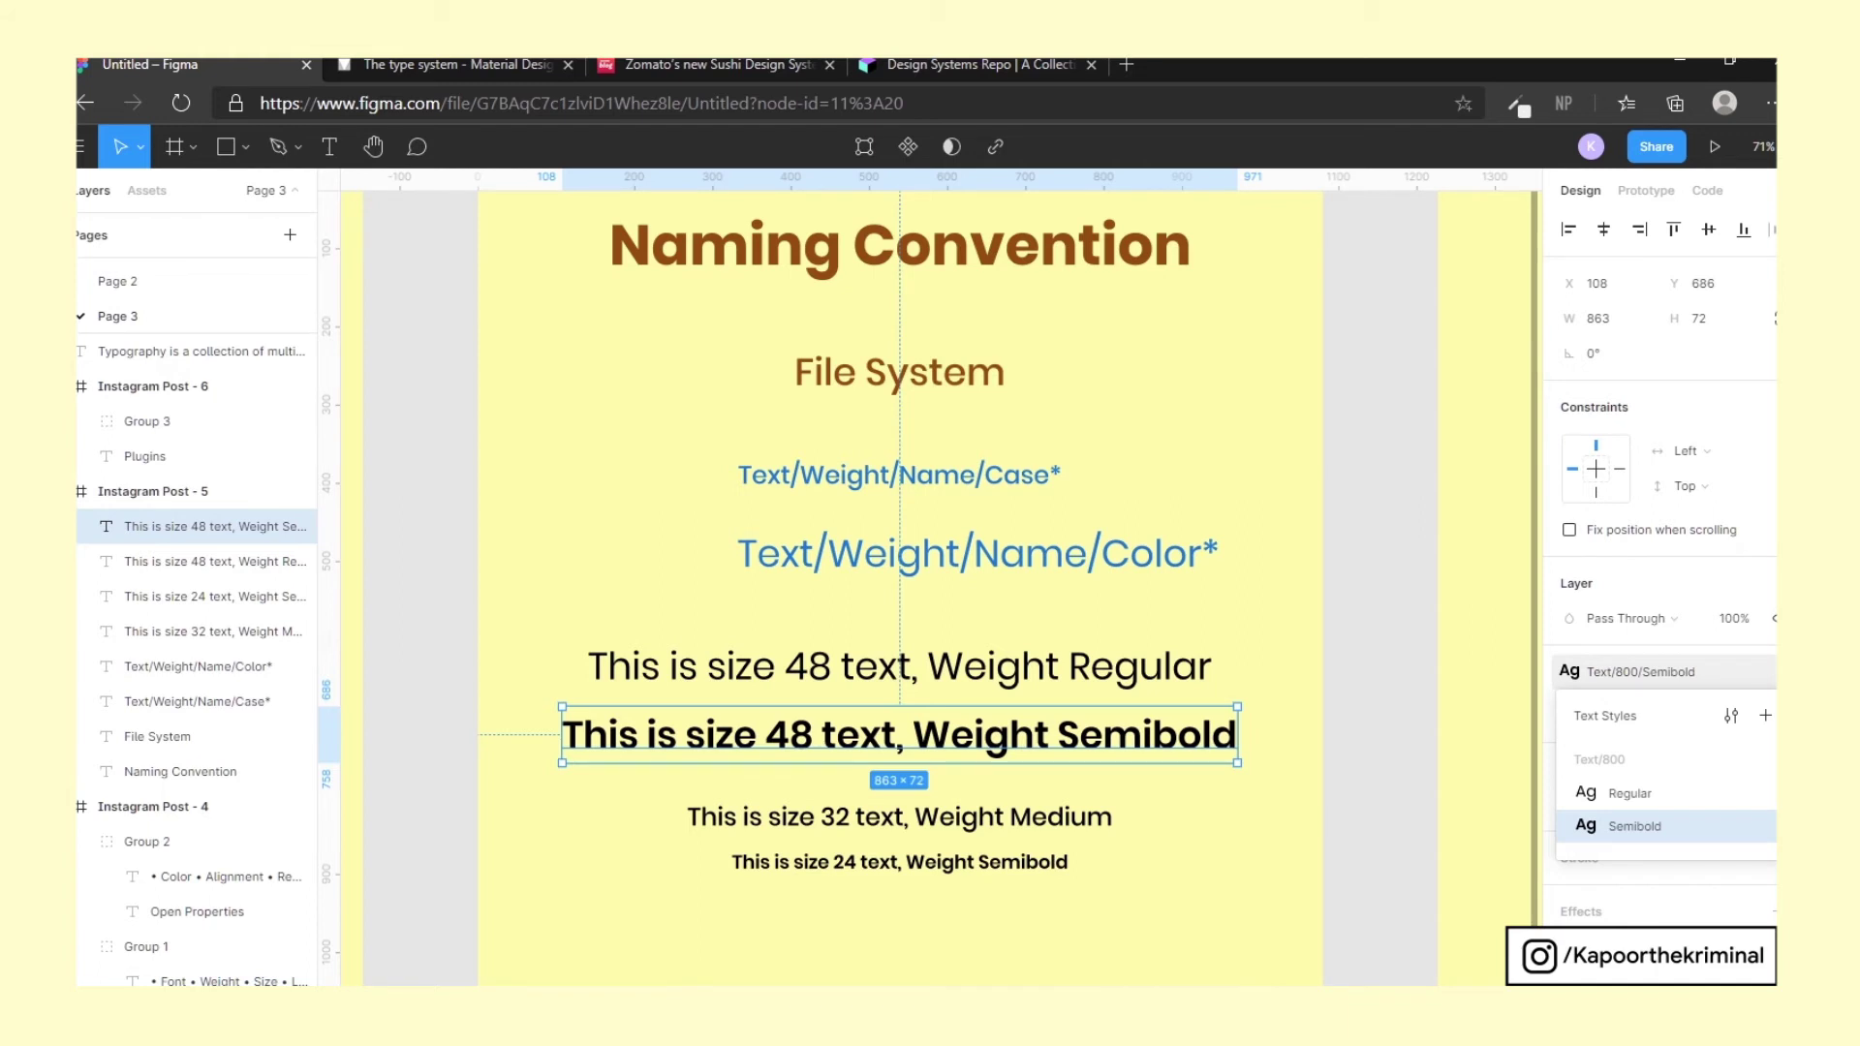
Create a text style named Text/500/Medium from the "This is size 32 text, Weight Medium" line
left_click(185, 630)
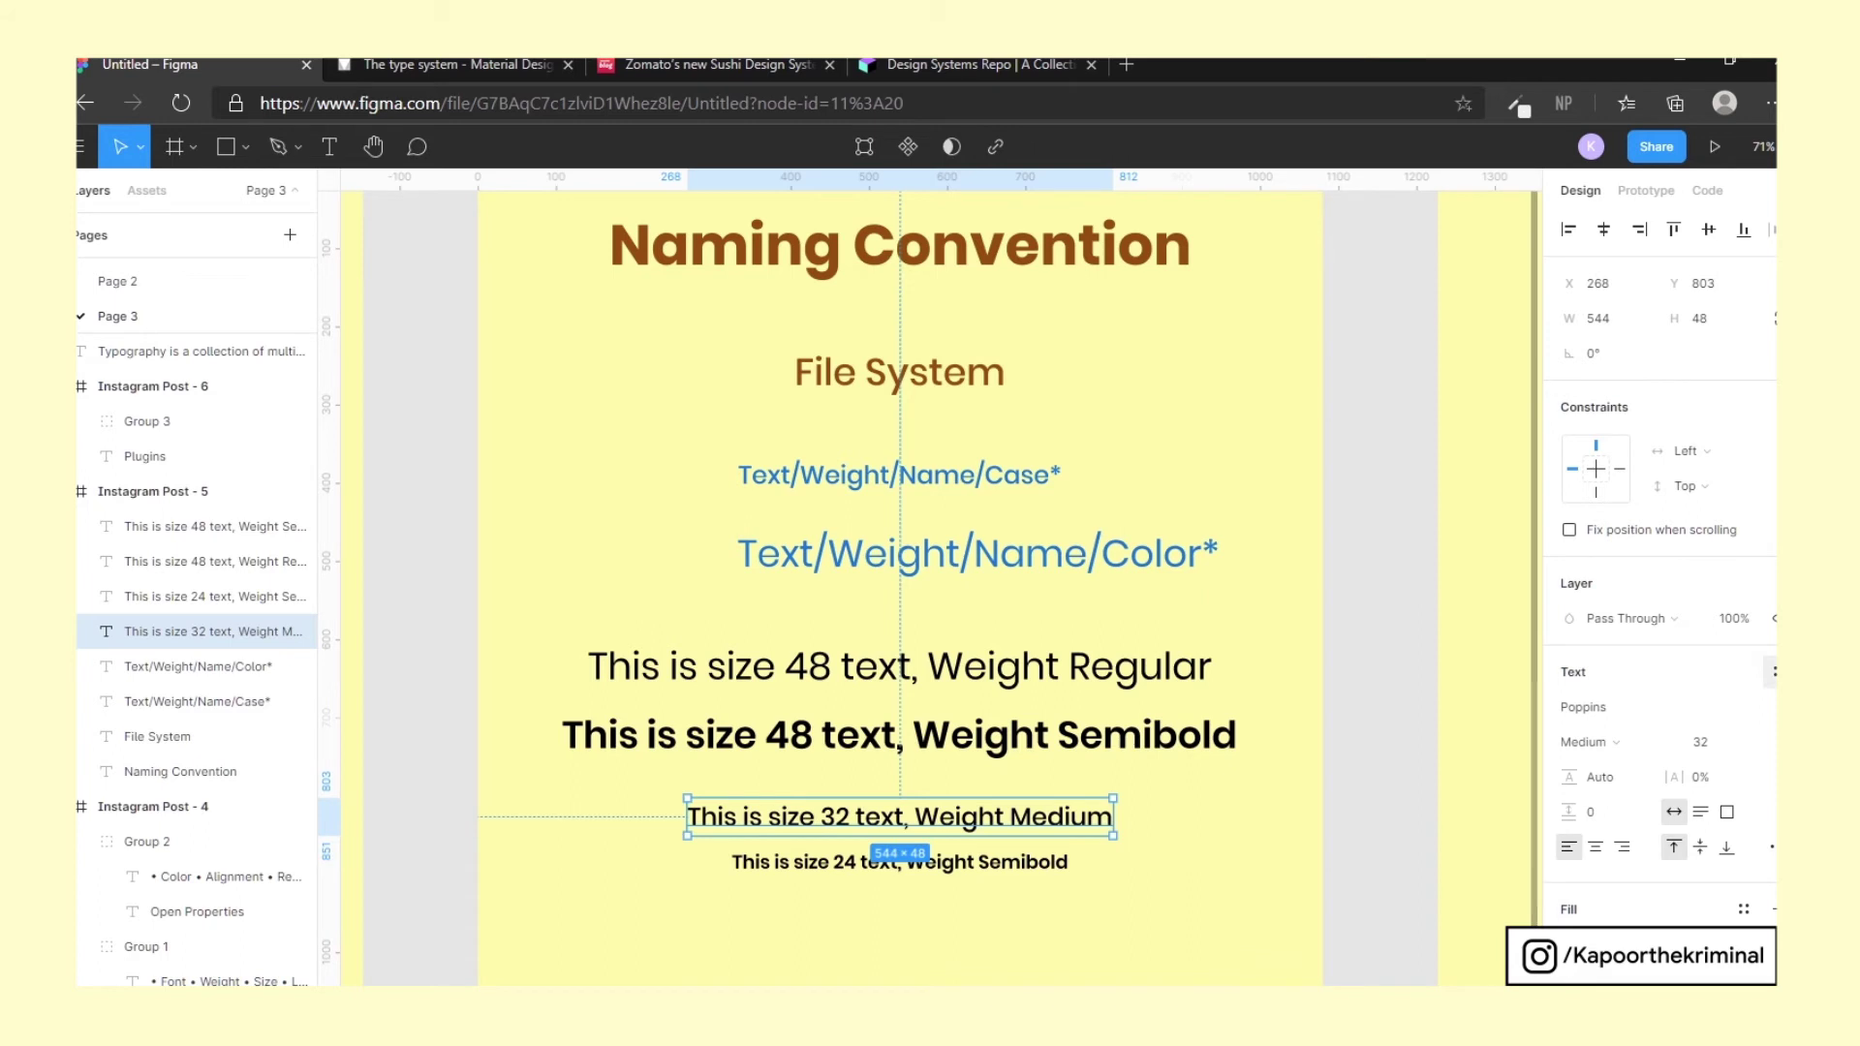
left_click(1772, 672)
left_click(1765, 716)
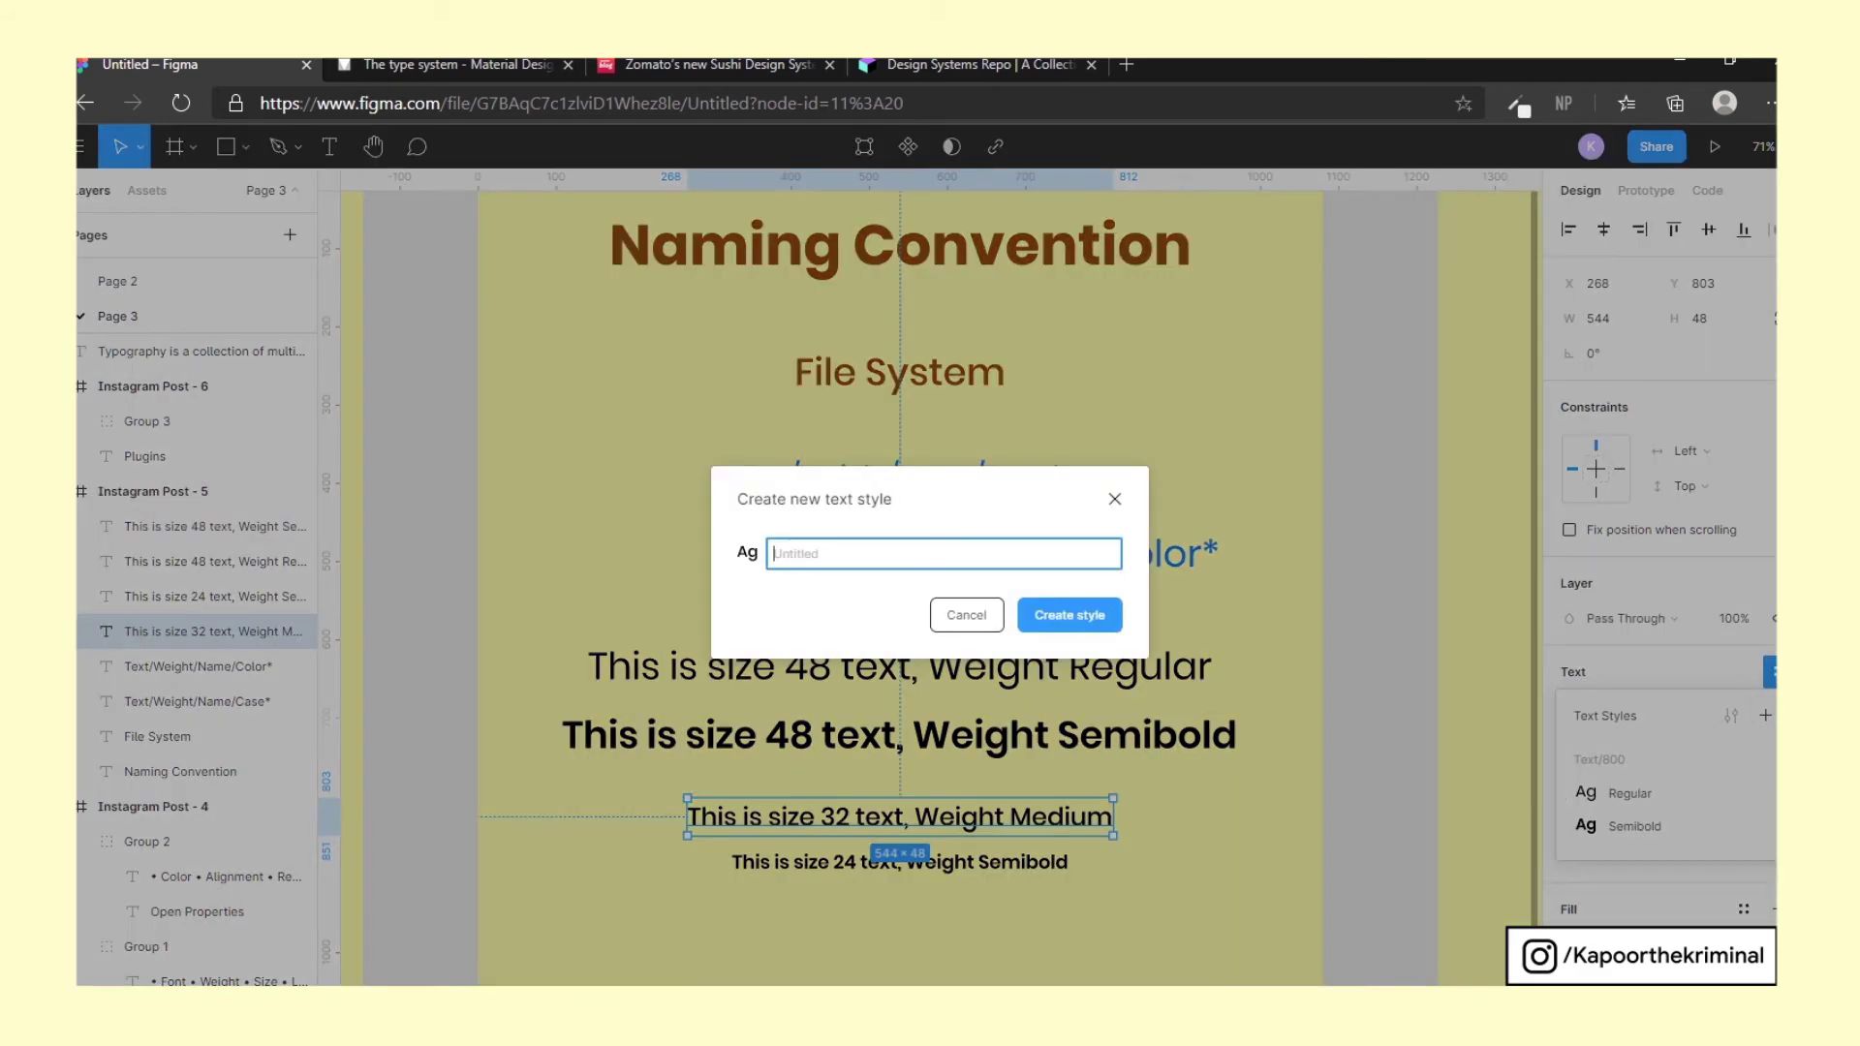
type("Text/500/Medium")
key("Return")
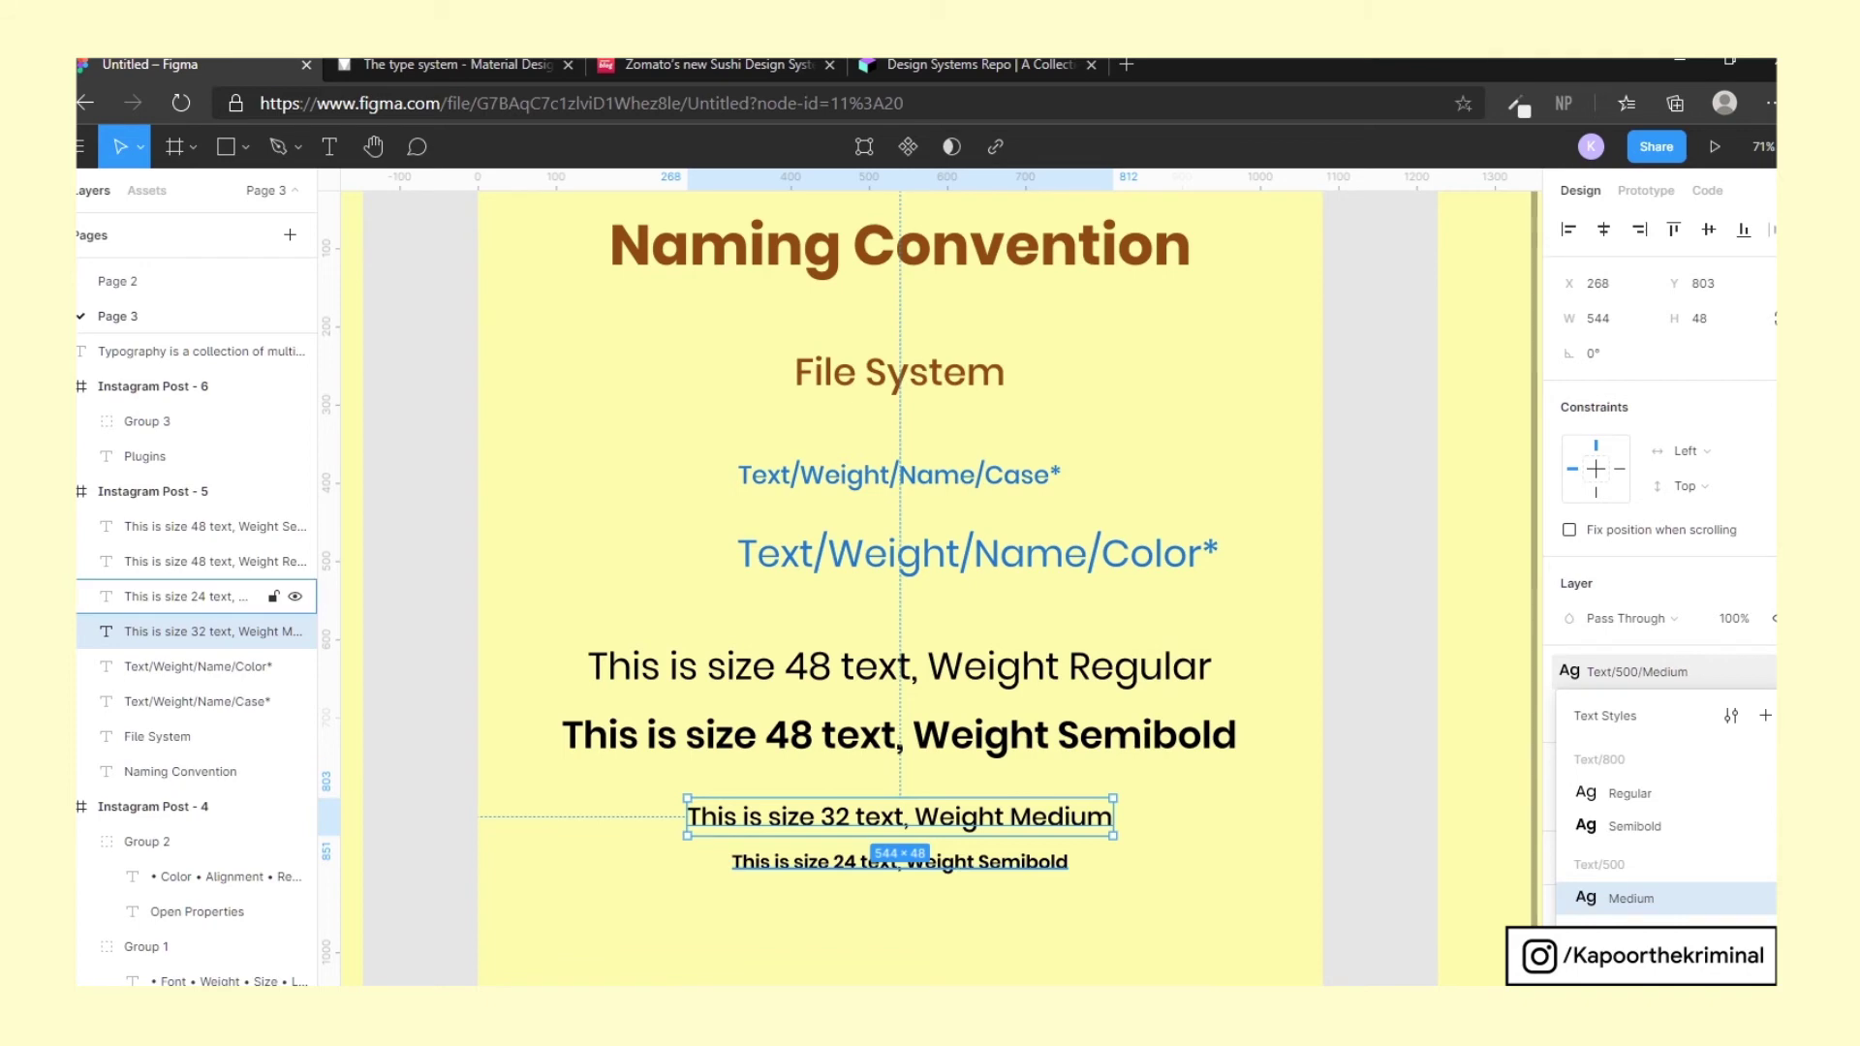
Apply the Text/500/Medium style to the Text/Weight/Name/Case* line
scroll(938, 853, "down", 2)
scroll(938, 852, "up", 2)
scroll(978, 581, "down", 1)
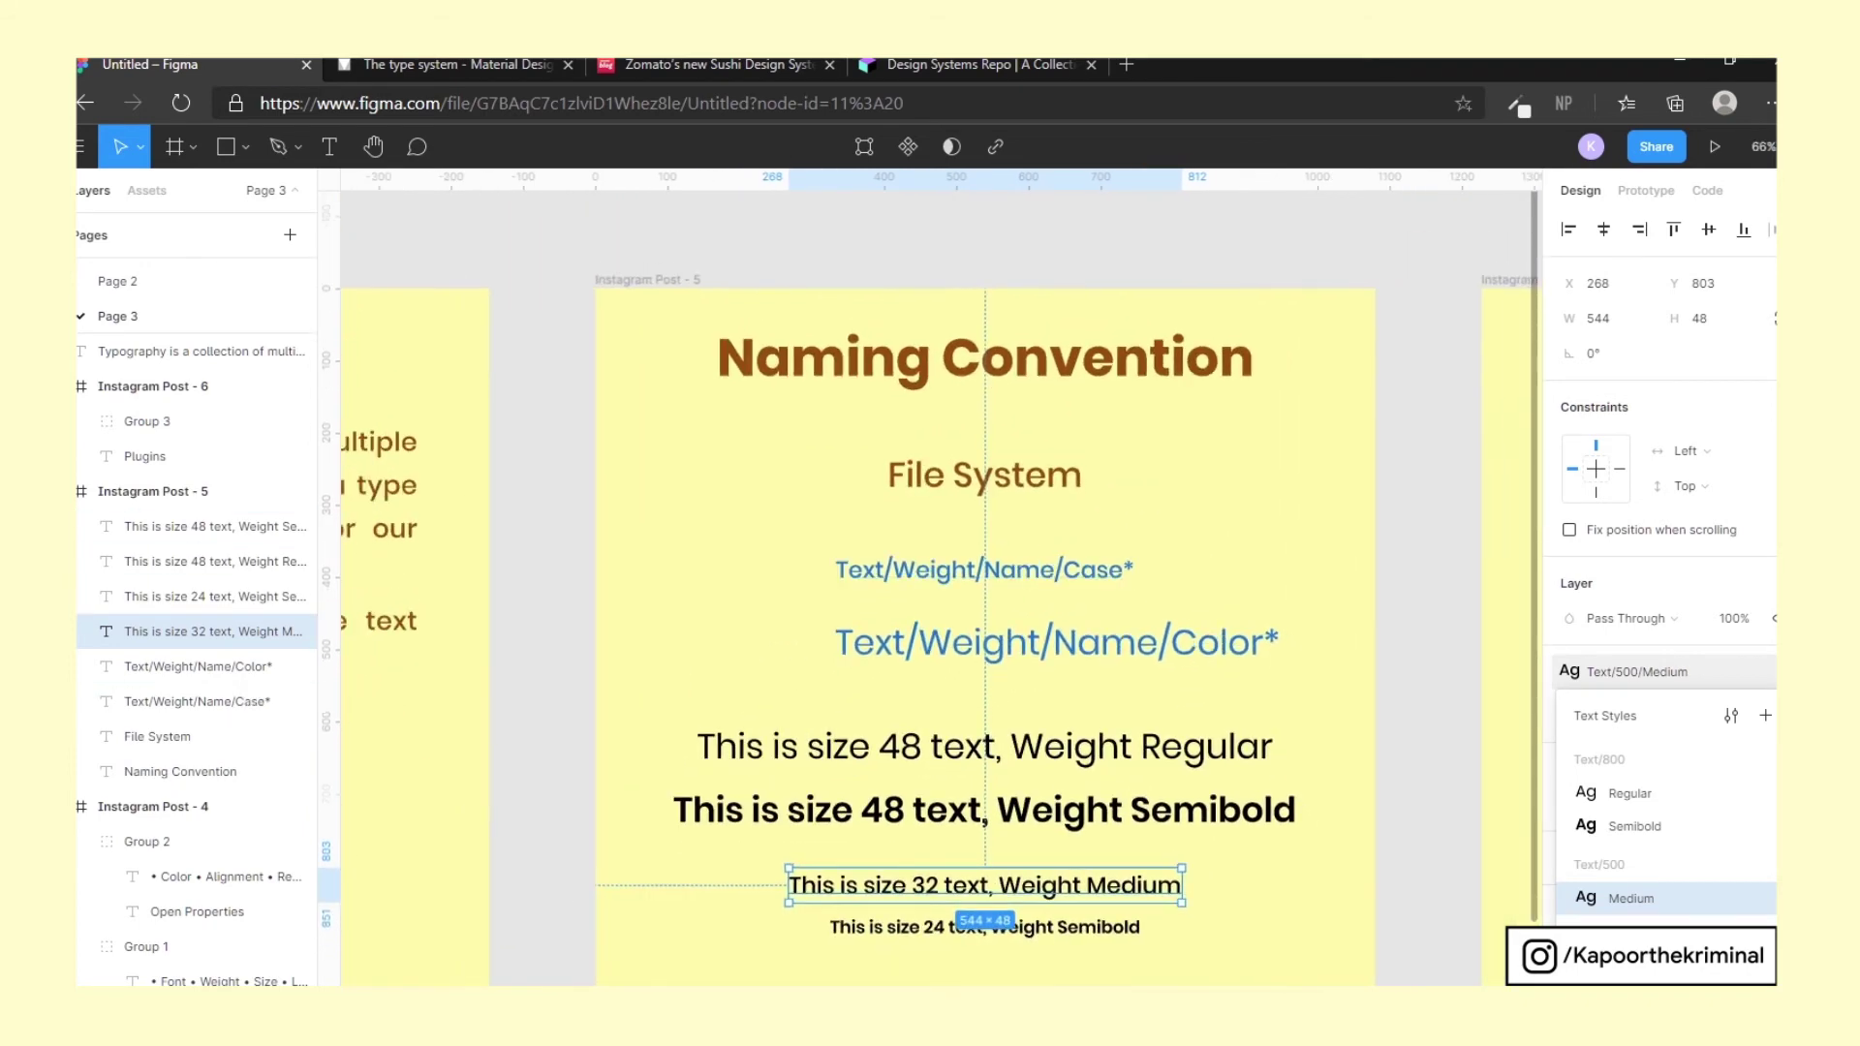
left_click(193, 703)
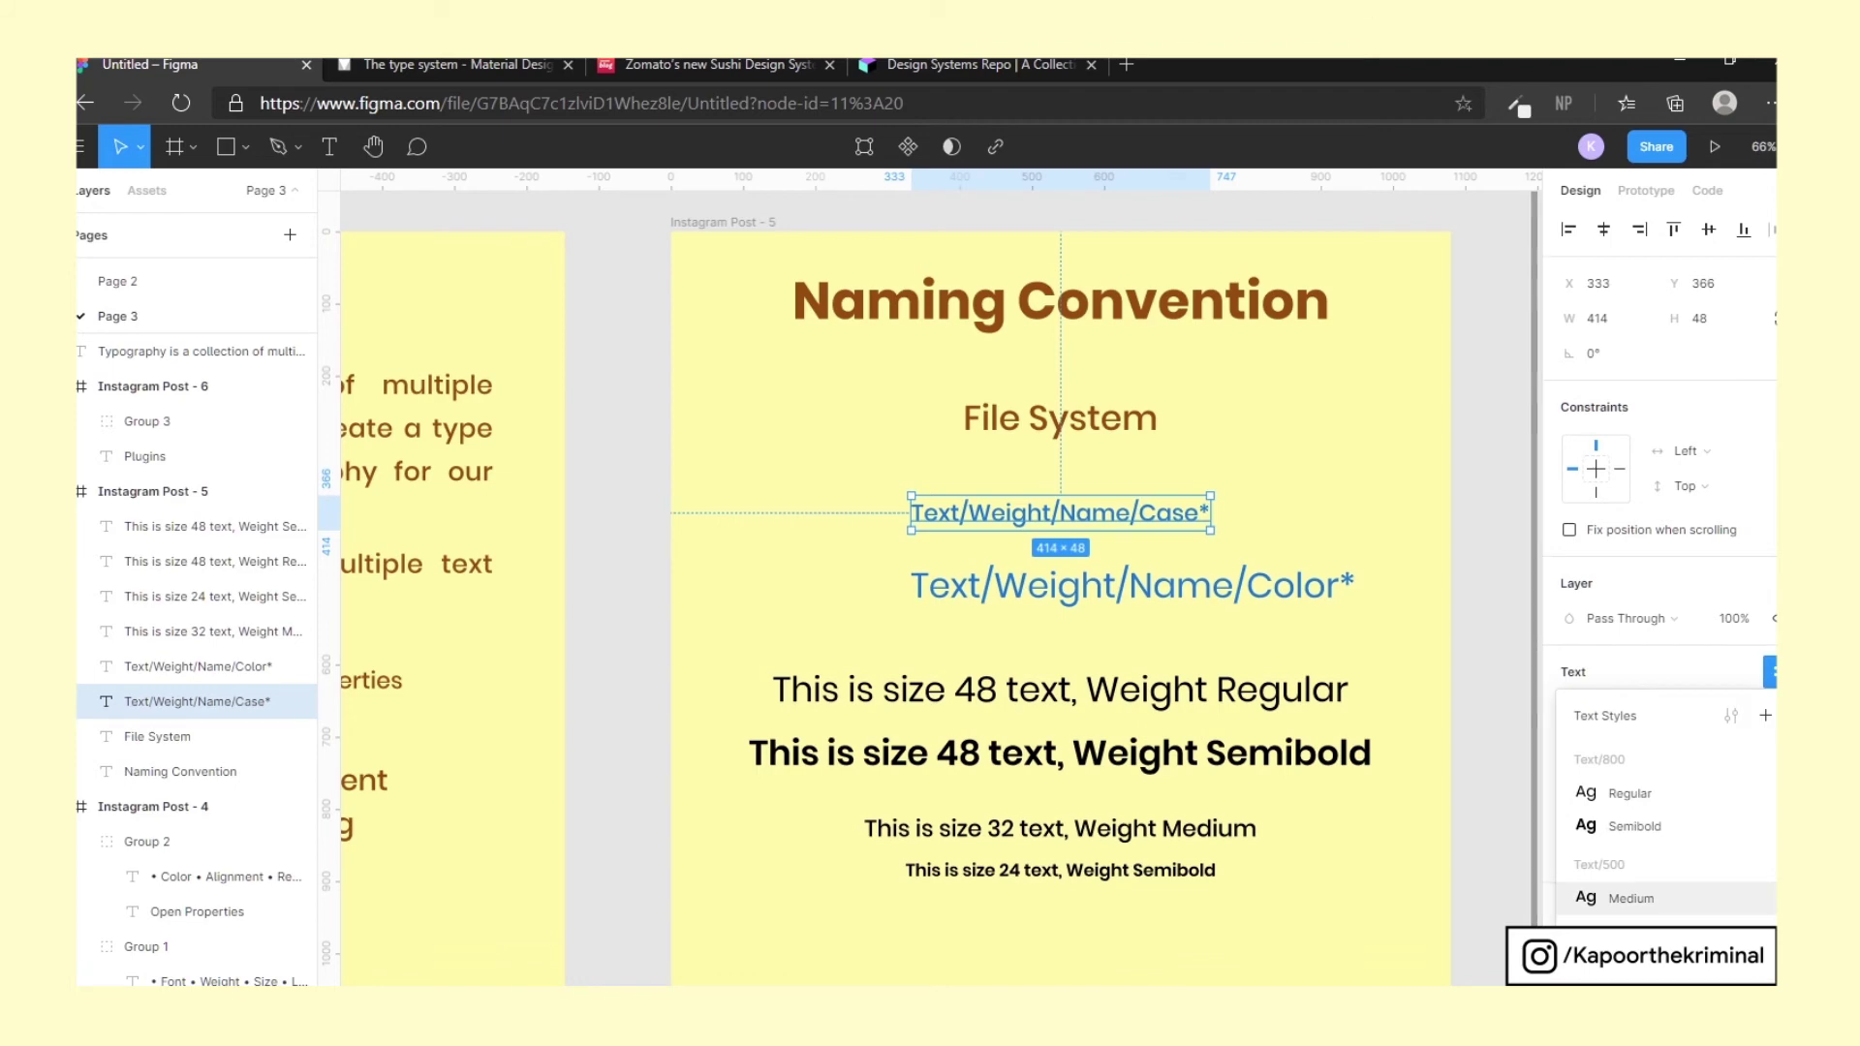
left_click(1631, 898)
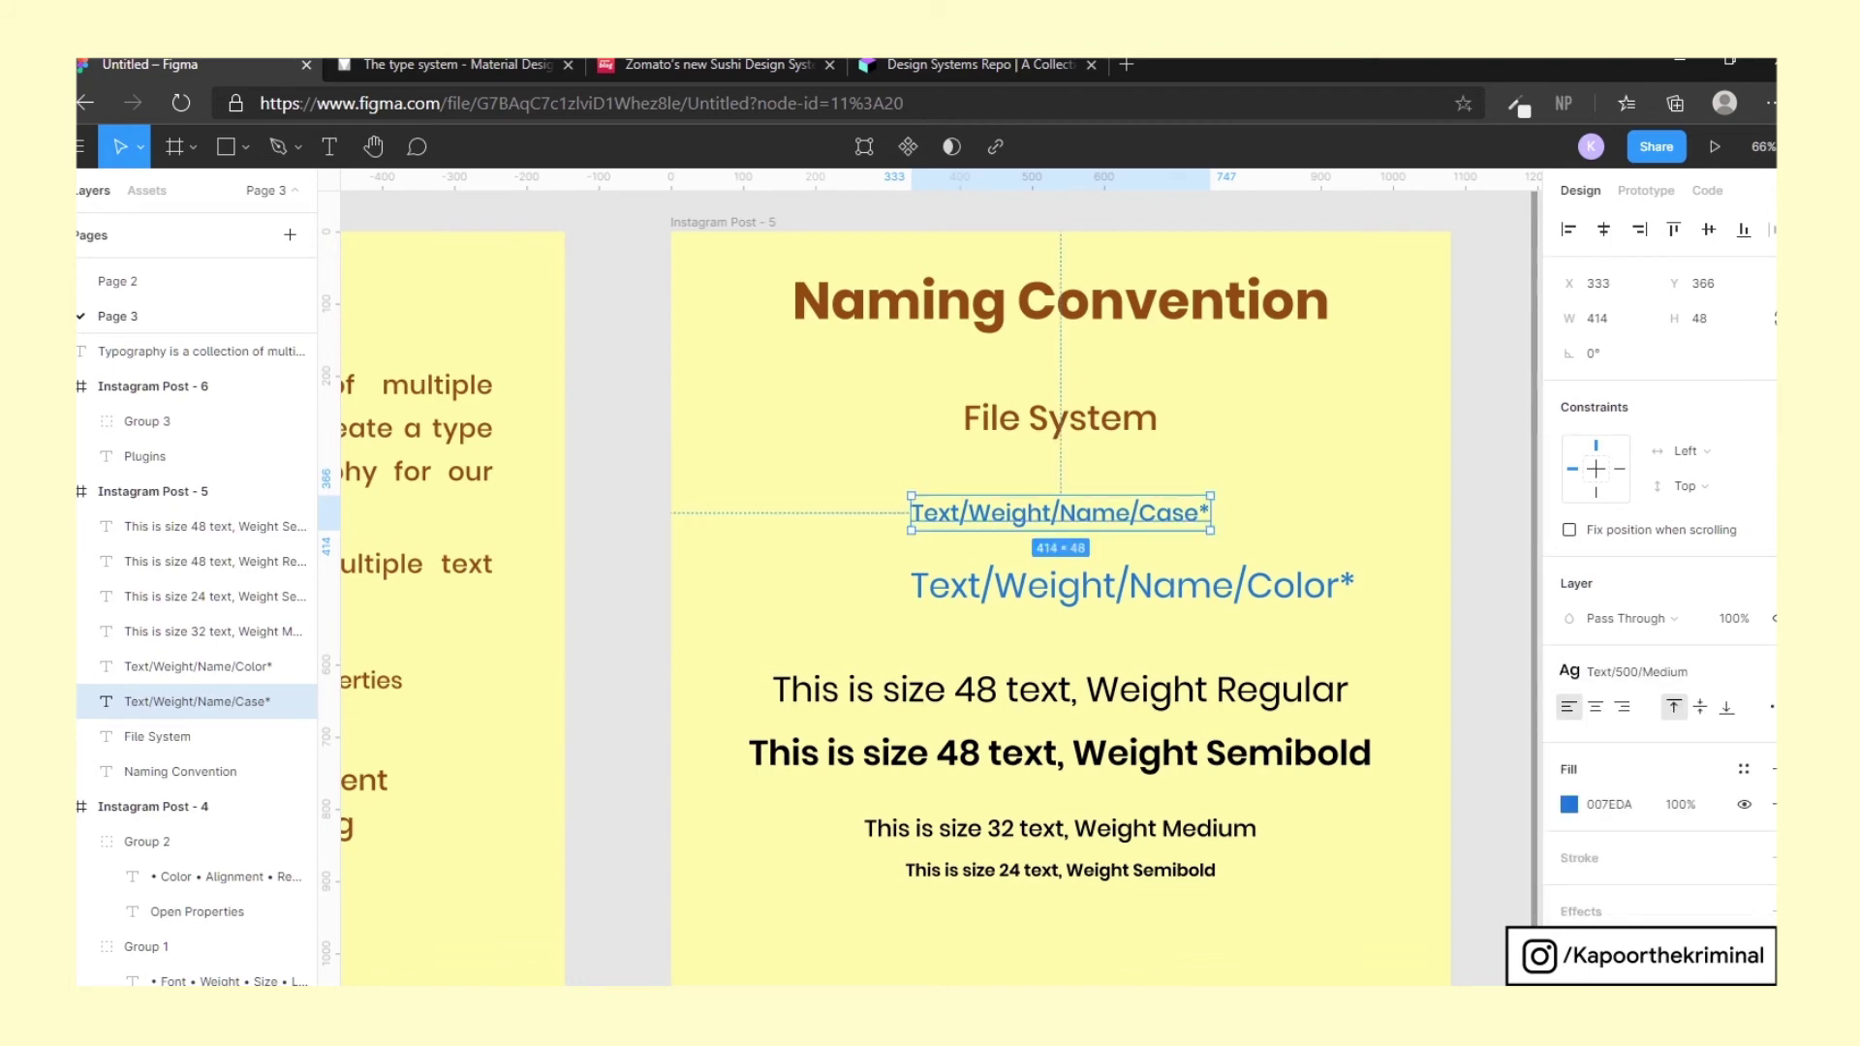
scroll(1109, 531, "up", 3)
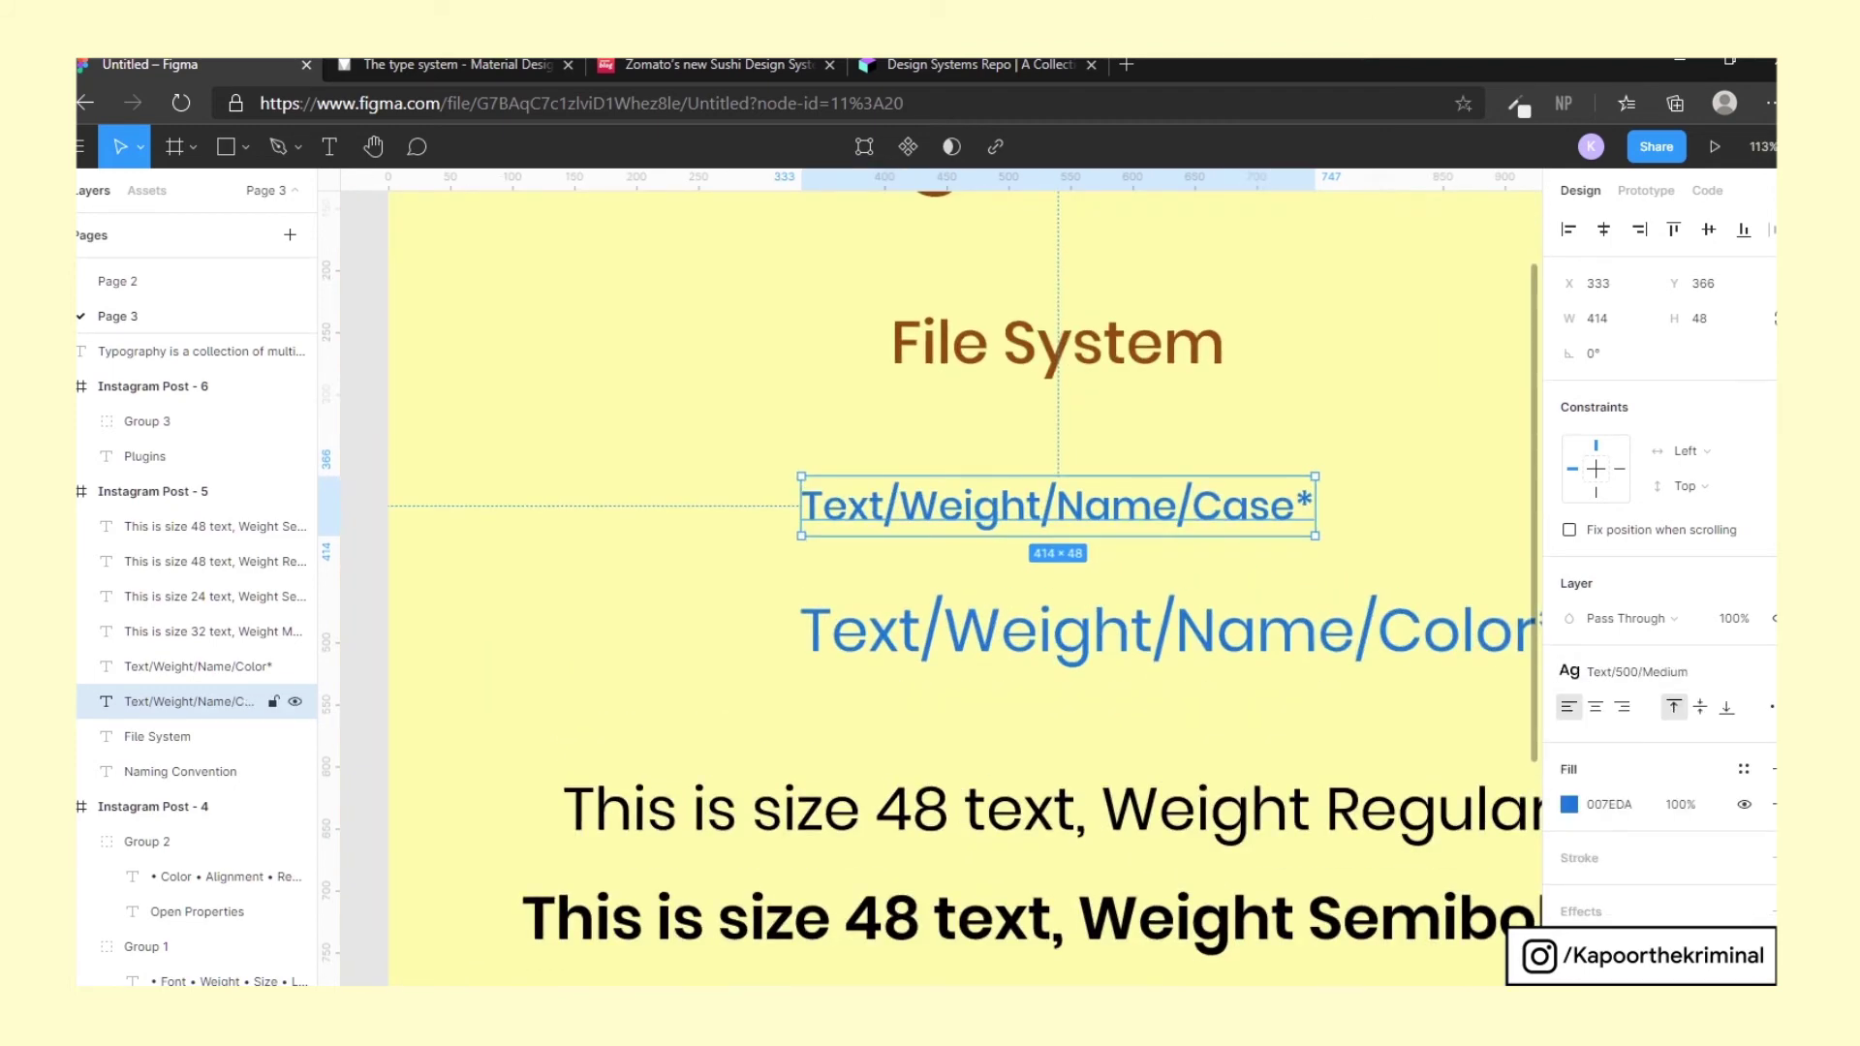
Edit the Text/500/Medium style to try larger font sizes, up to about 43, and return the size to 32
scroll(1036, 506, "down", 2)
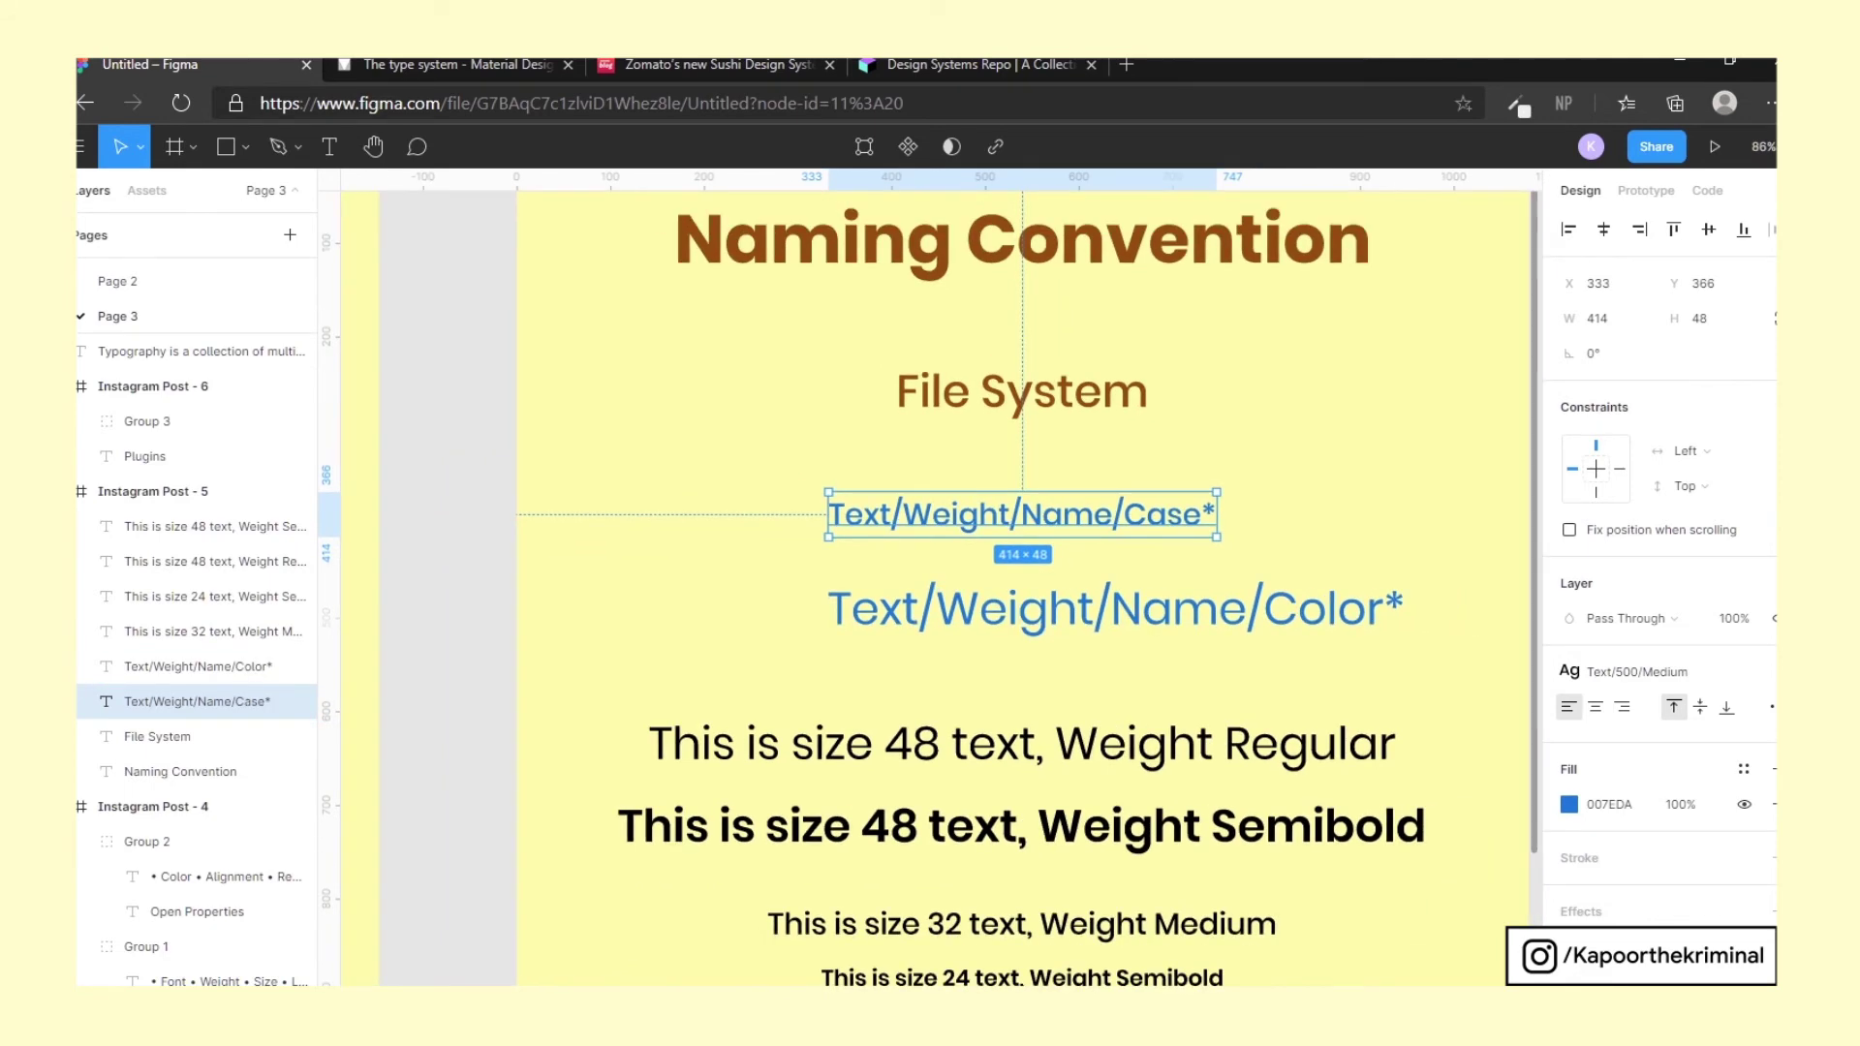
scroll(1036, 507, "down", 1)
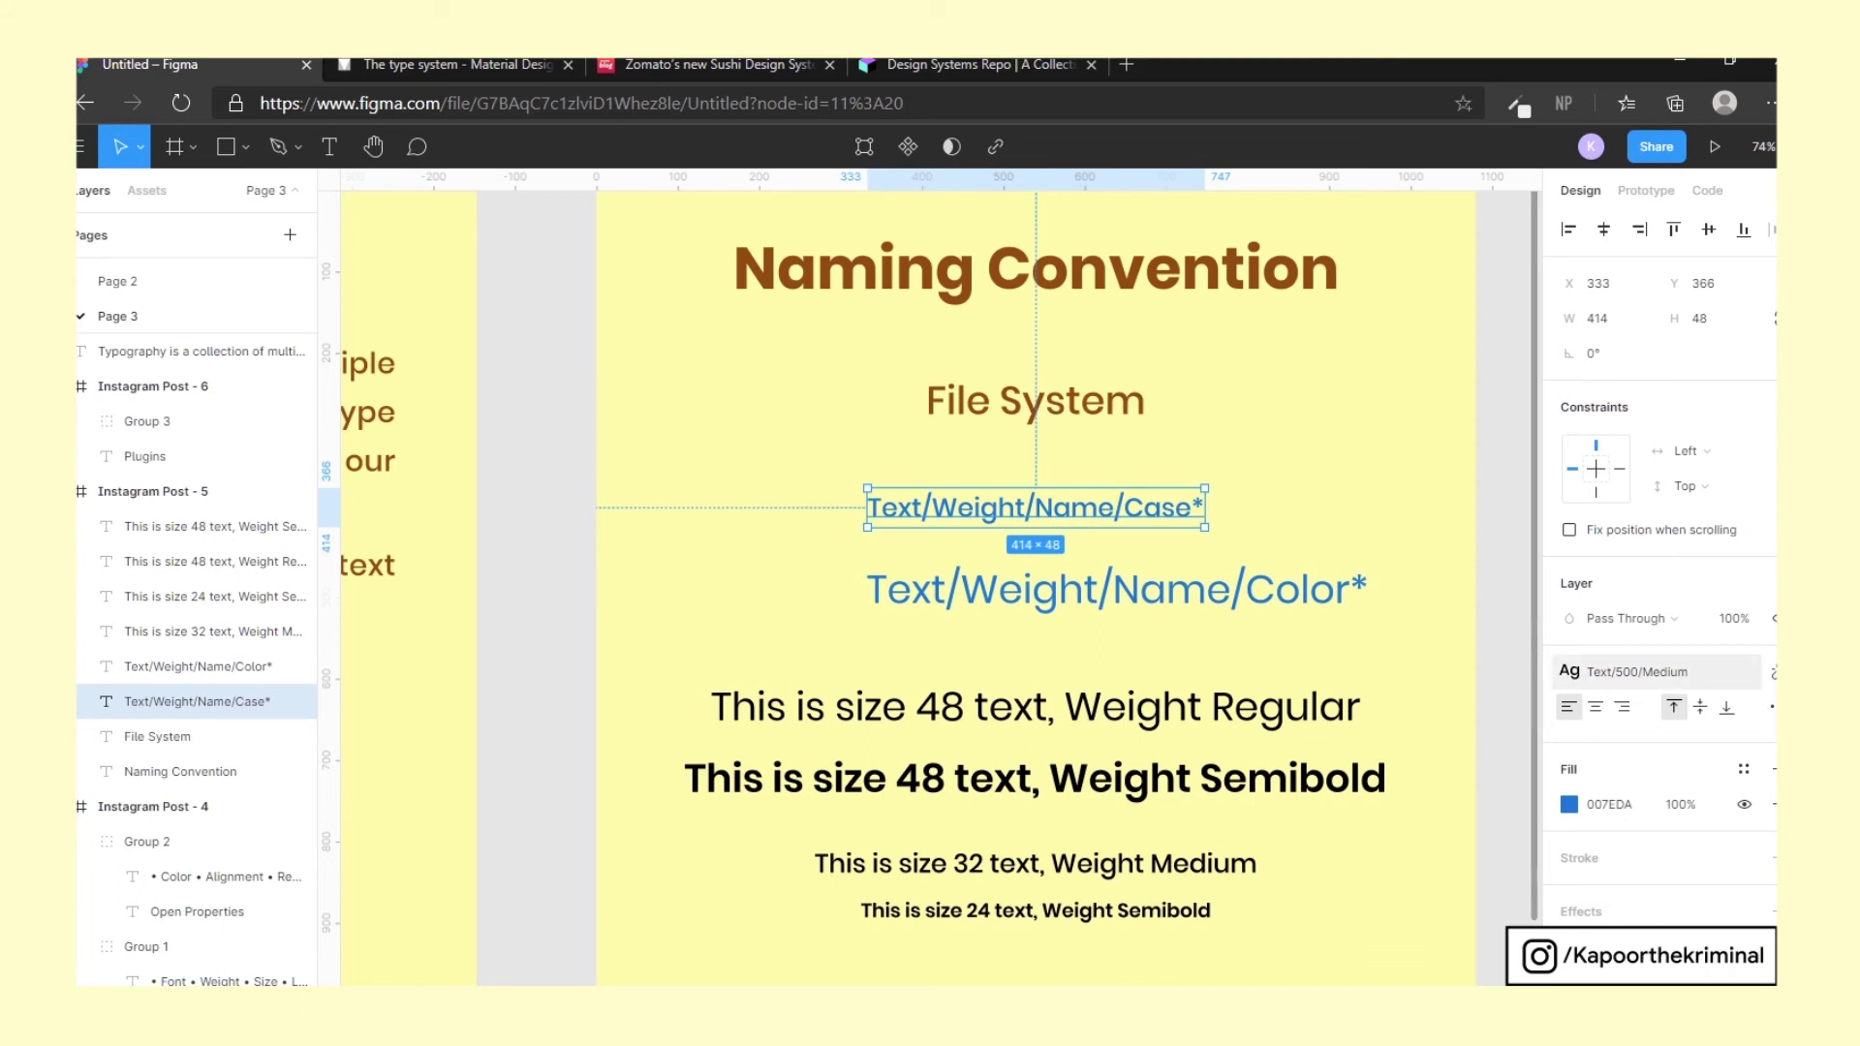
scroll(970, 582, "down", 2)
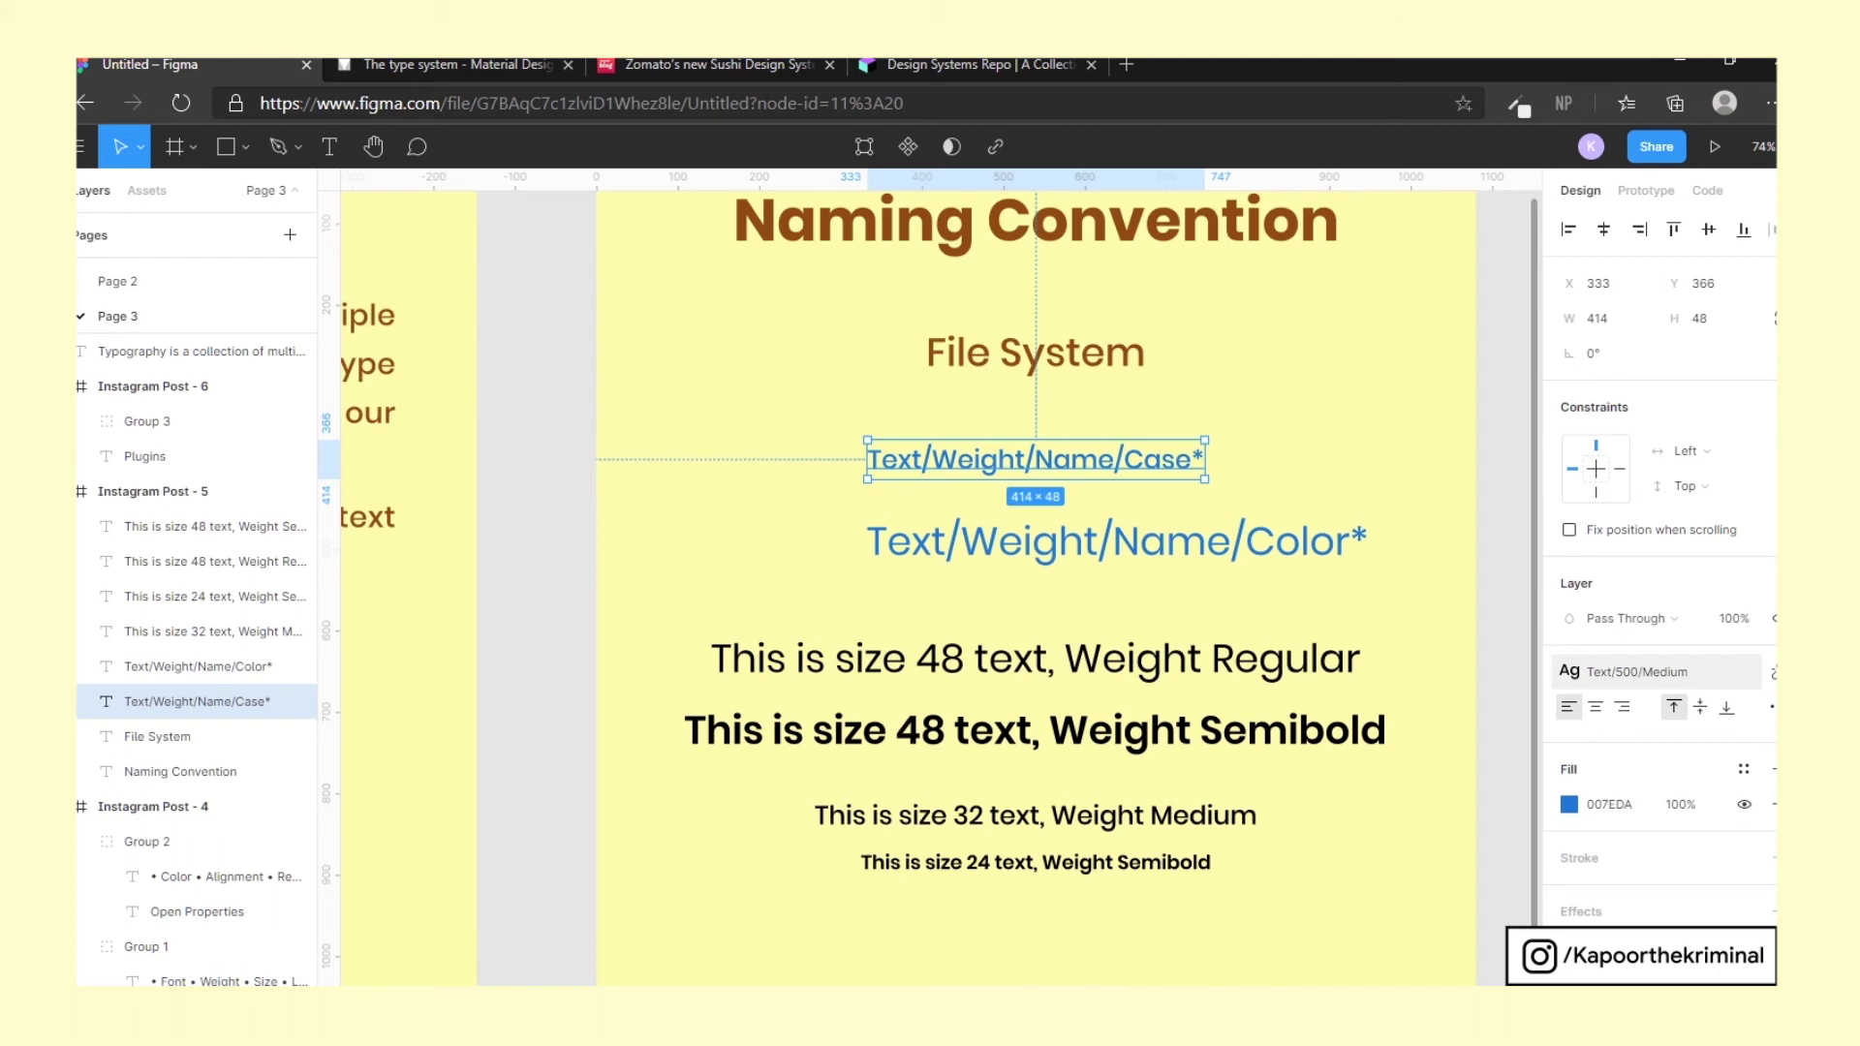
left_click(1637, 672)
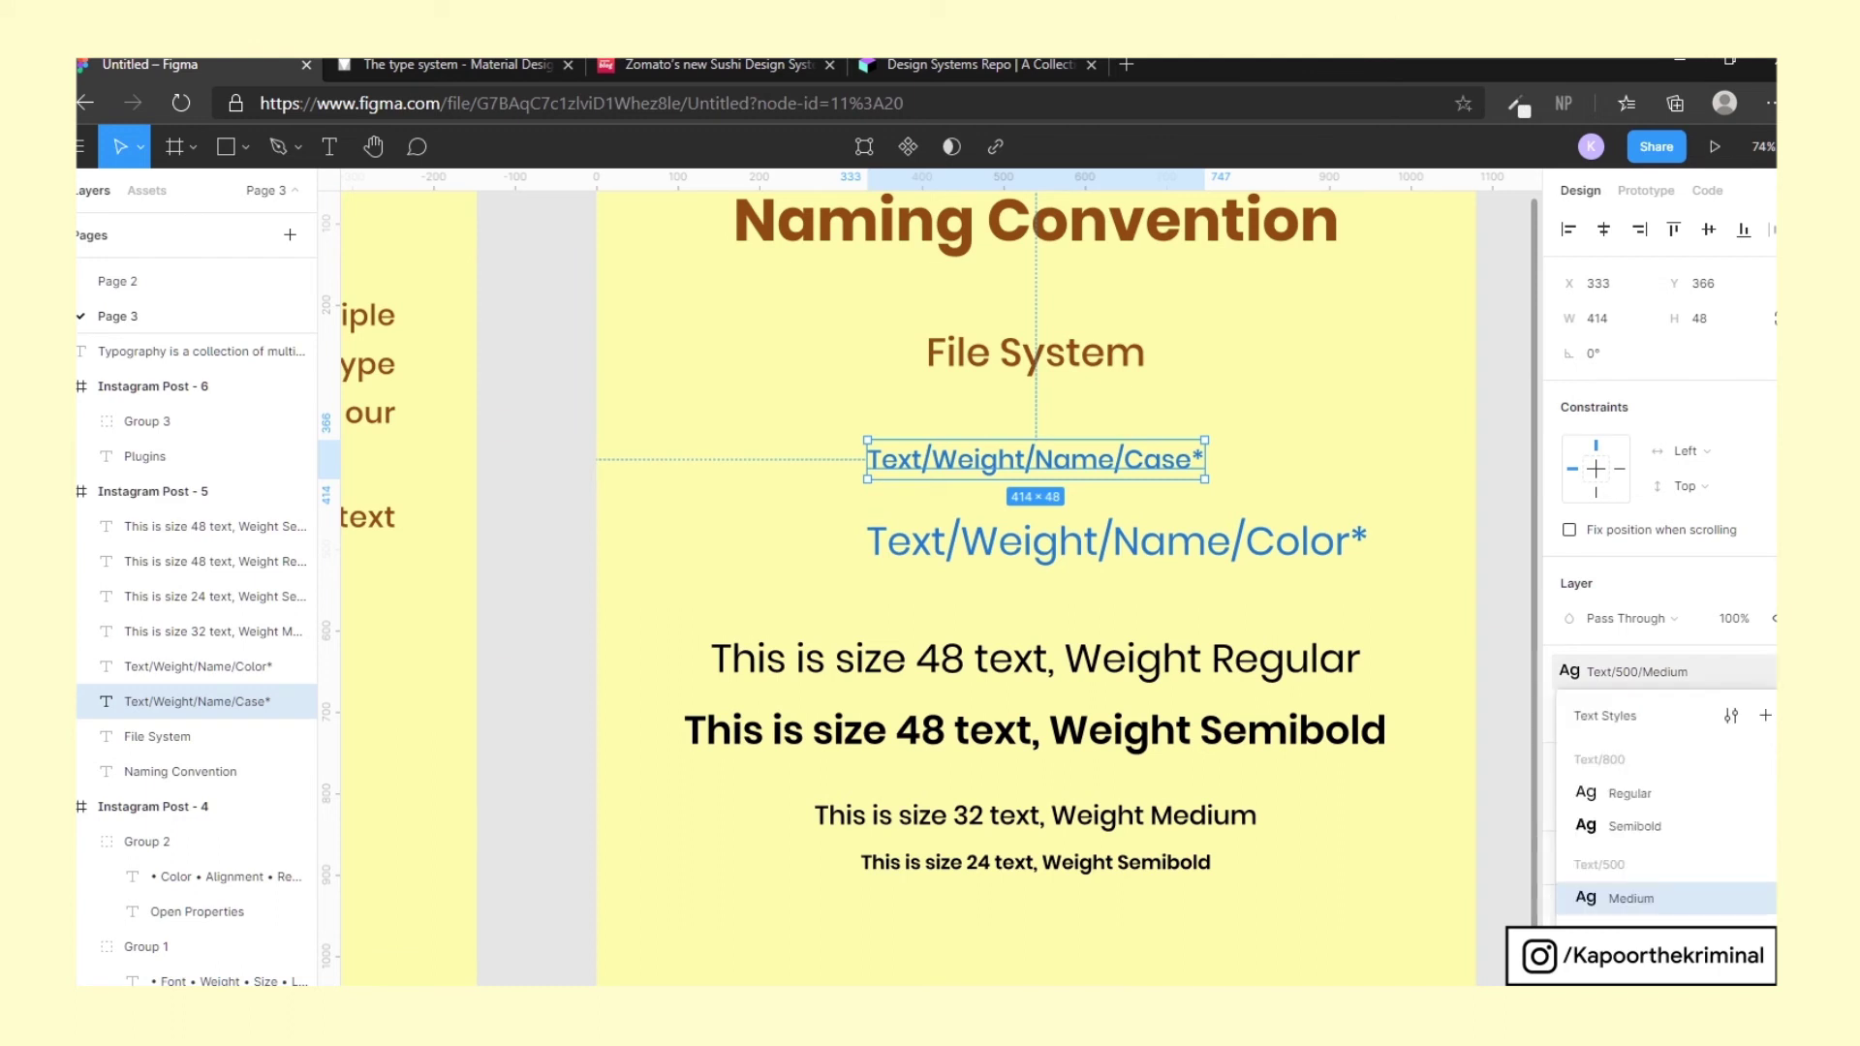
right_click(1640, 899)
left_click(1686, 916)
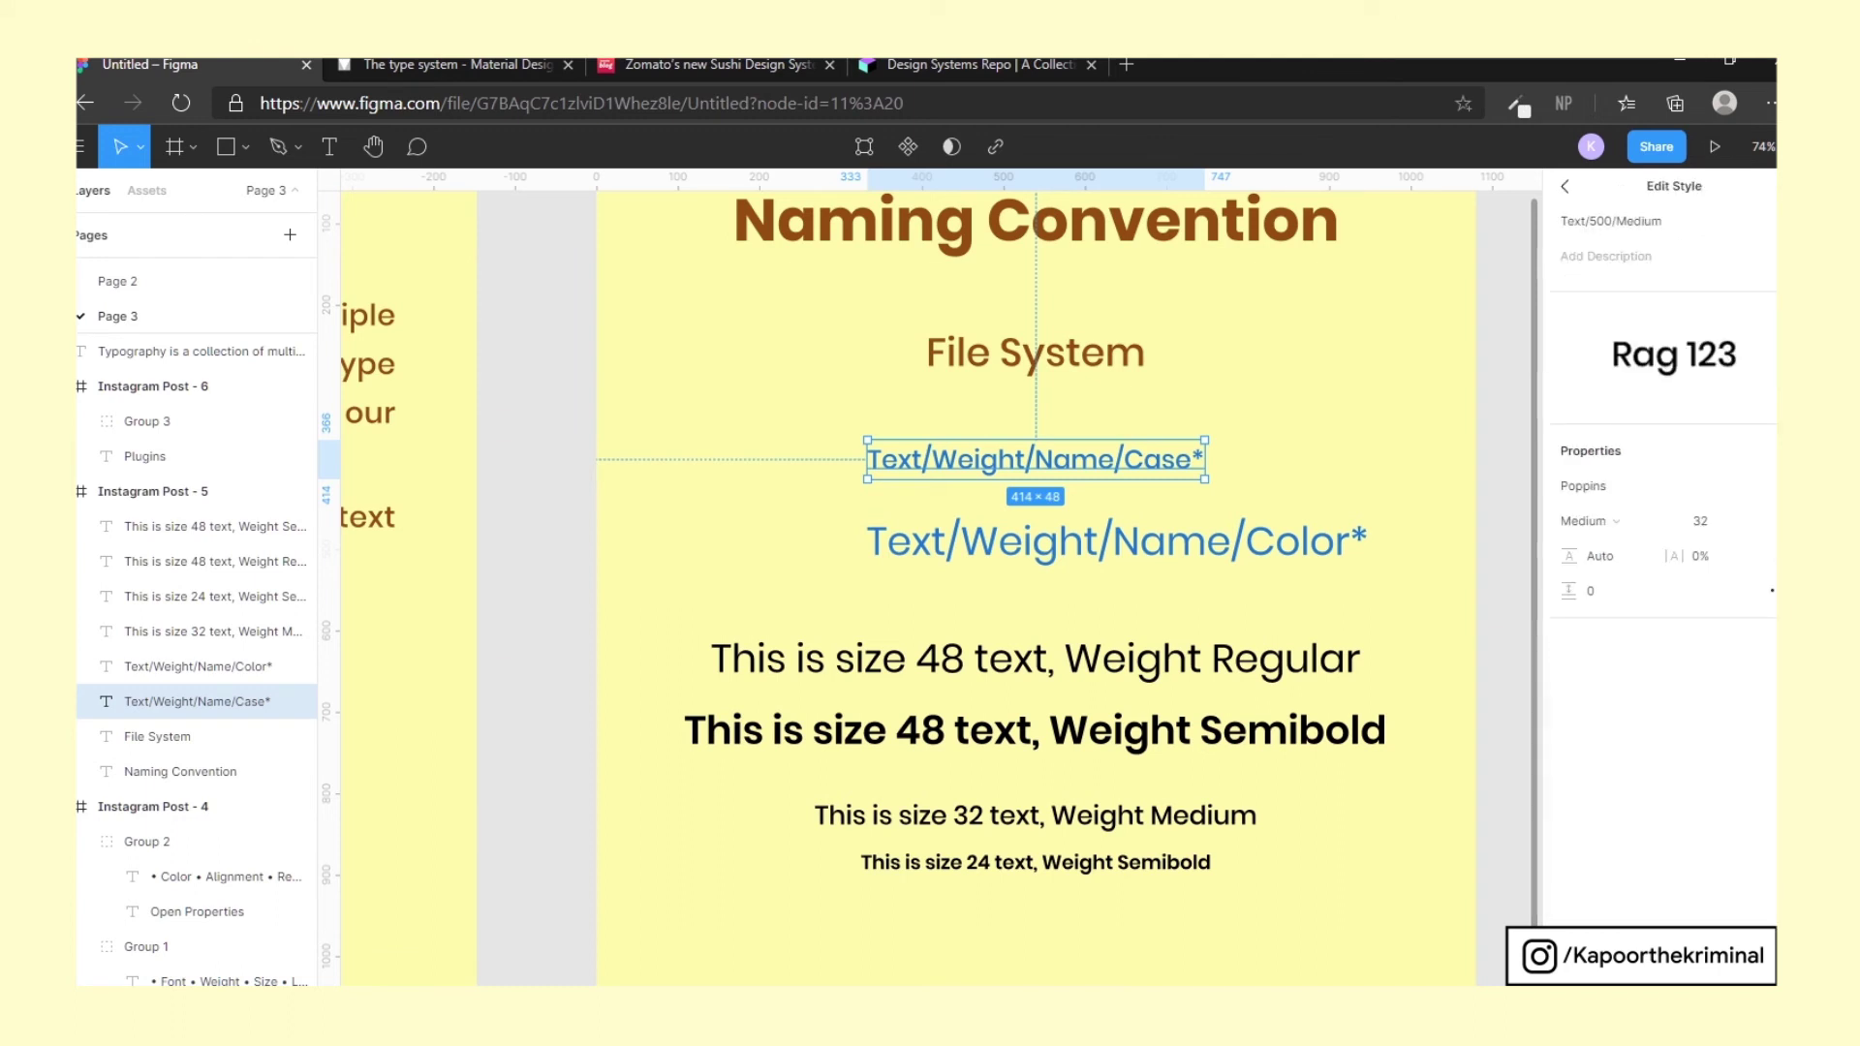
left_click(1714, 521)
key("Up")
key("Up")
key("Up")
key("Up")
key("Up")
key("Up")
key("Up")
key("Up")
key("Up")
key("Up")
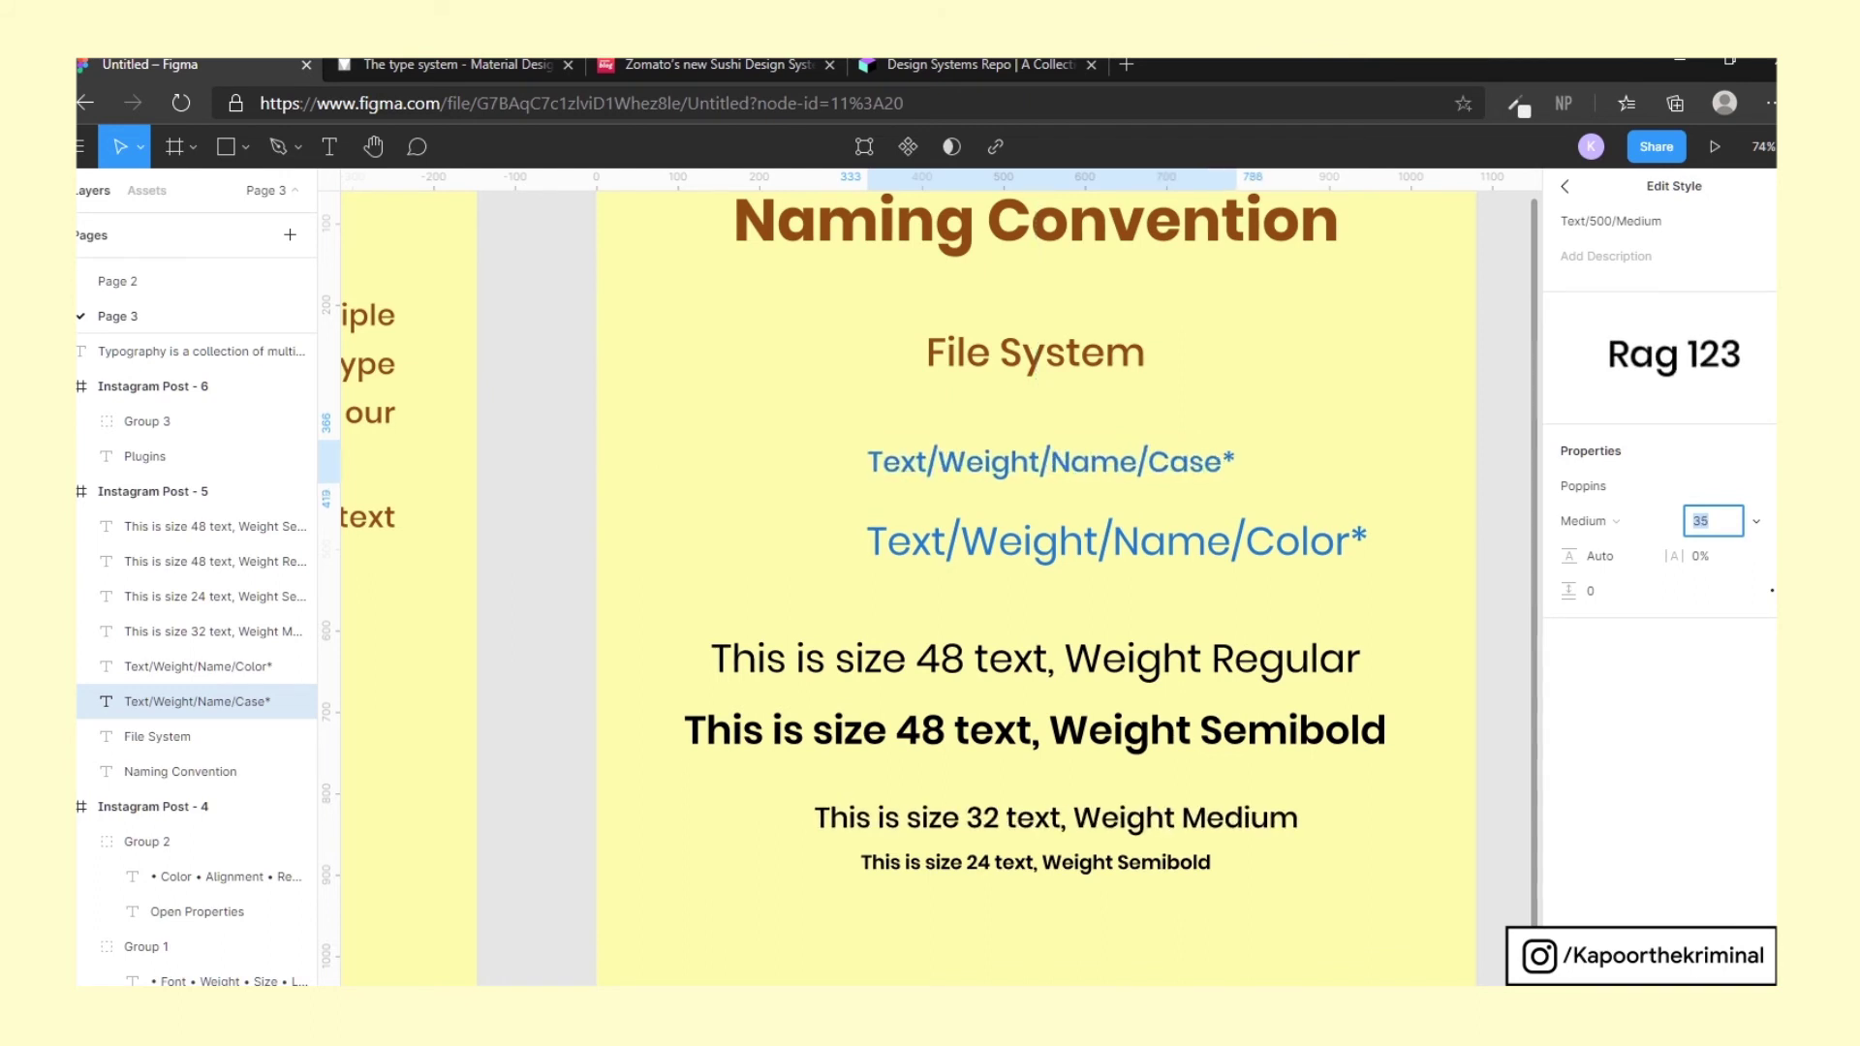
key("Down")
key("Down")
key("Down")
key("Down")
key("Down")
key("Down")
key("Down")
key("Down")
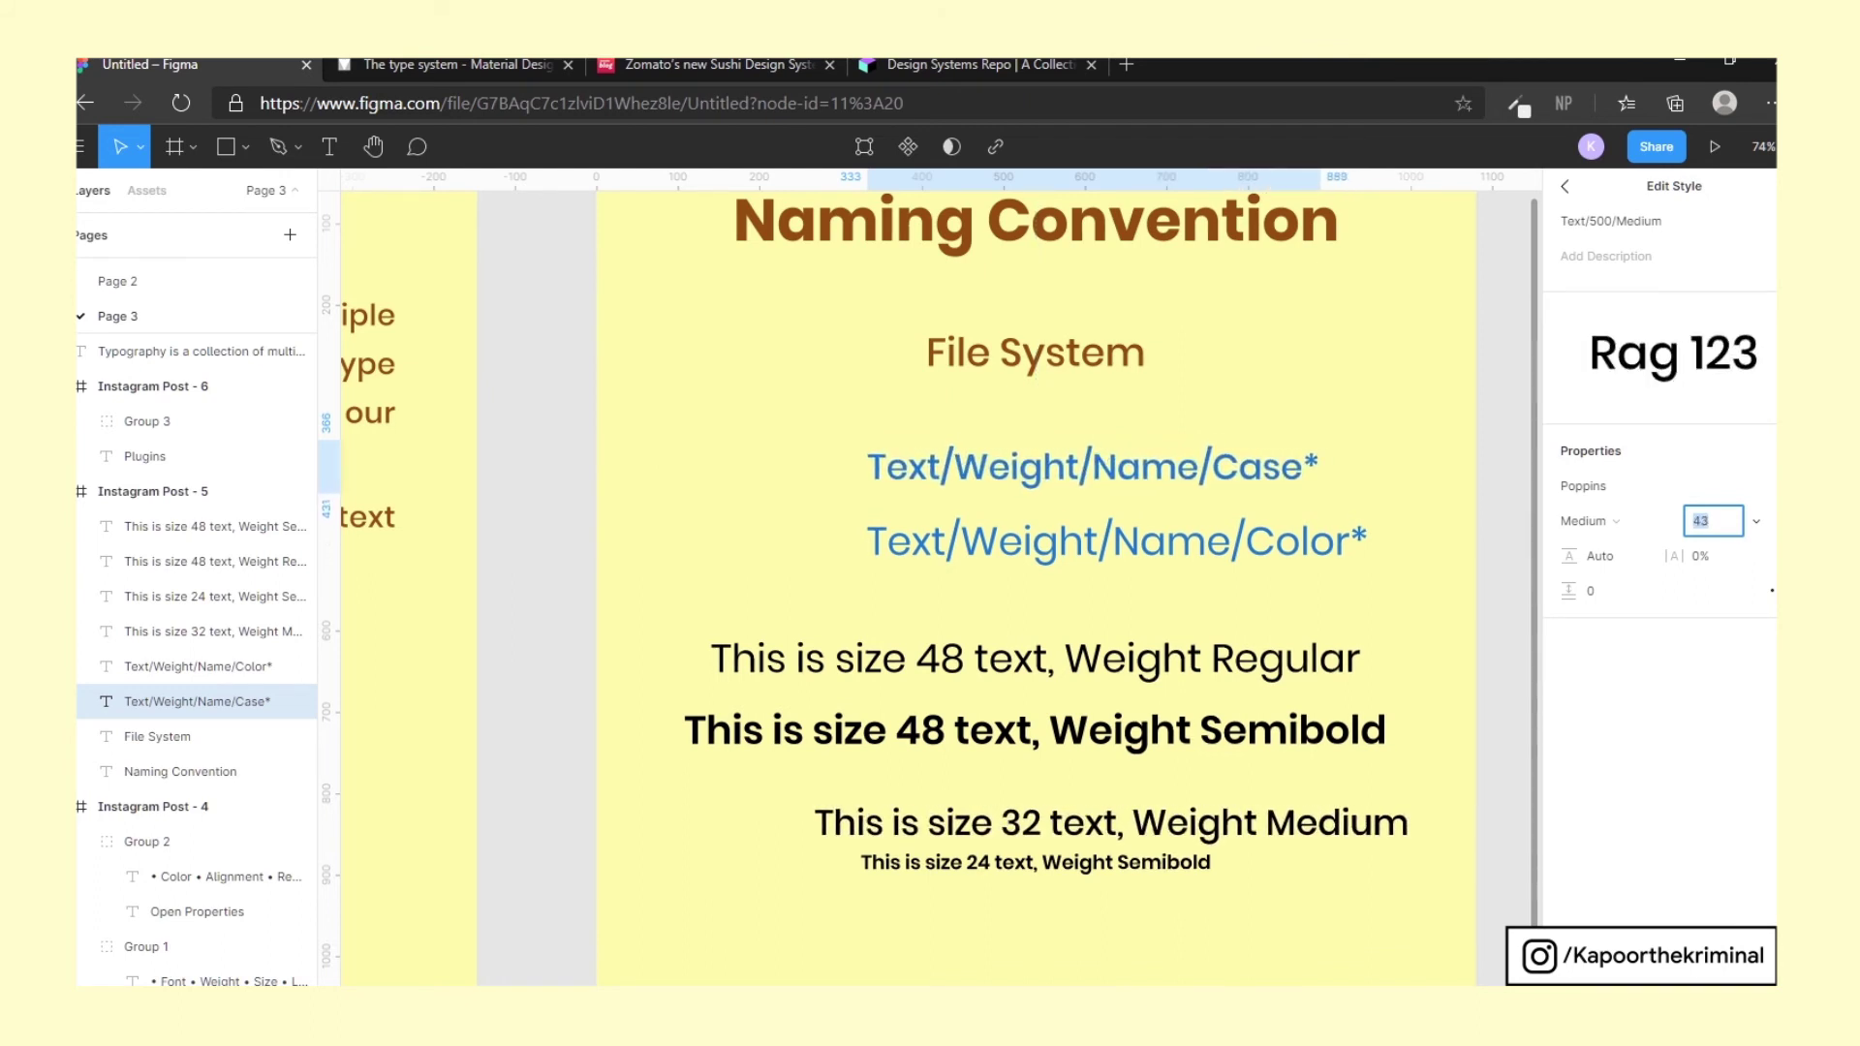
key("Down")
key("Down")
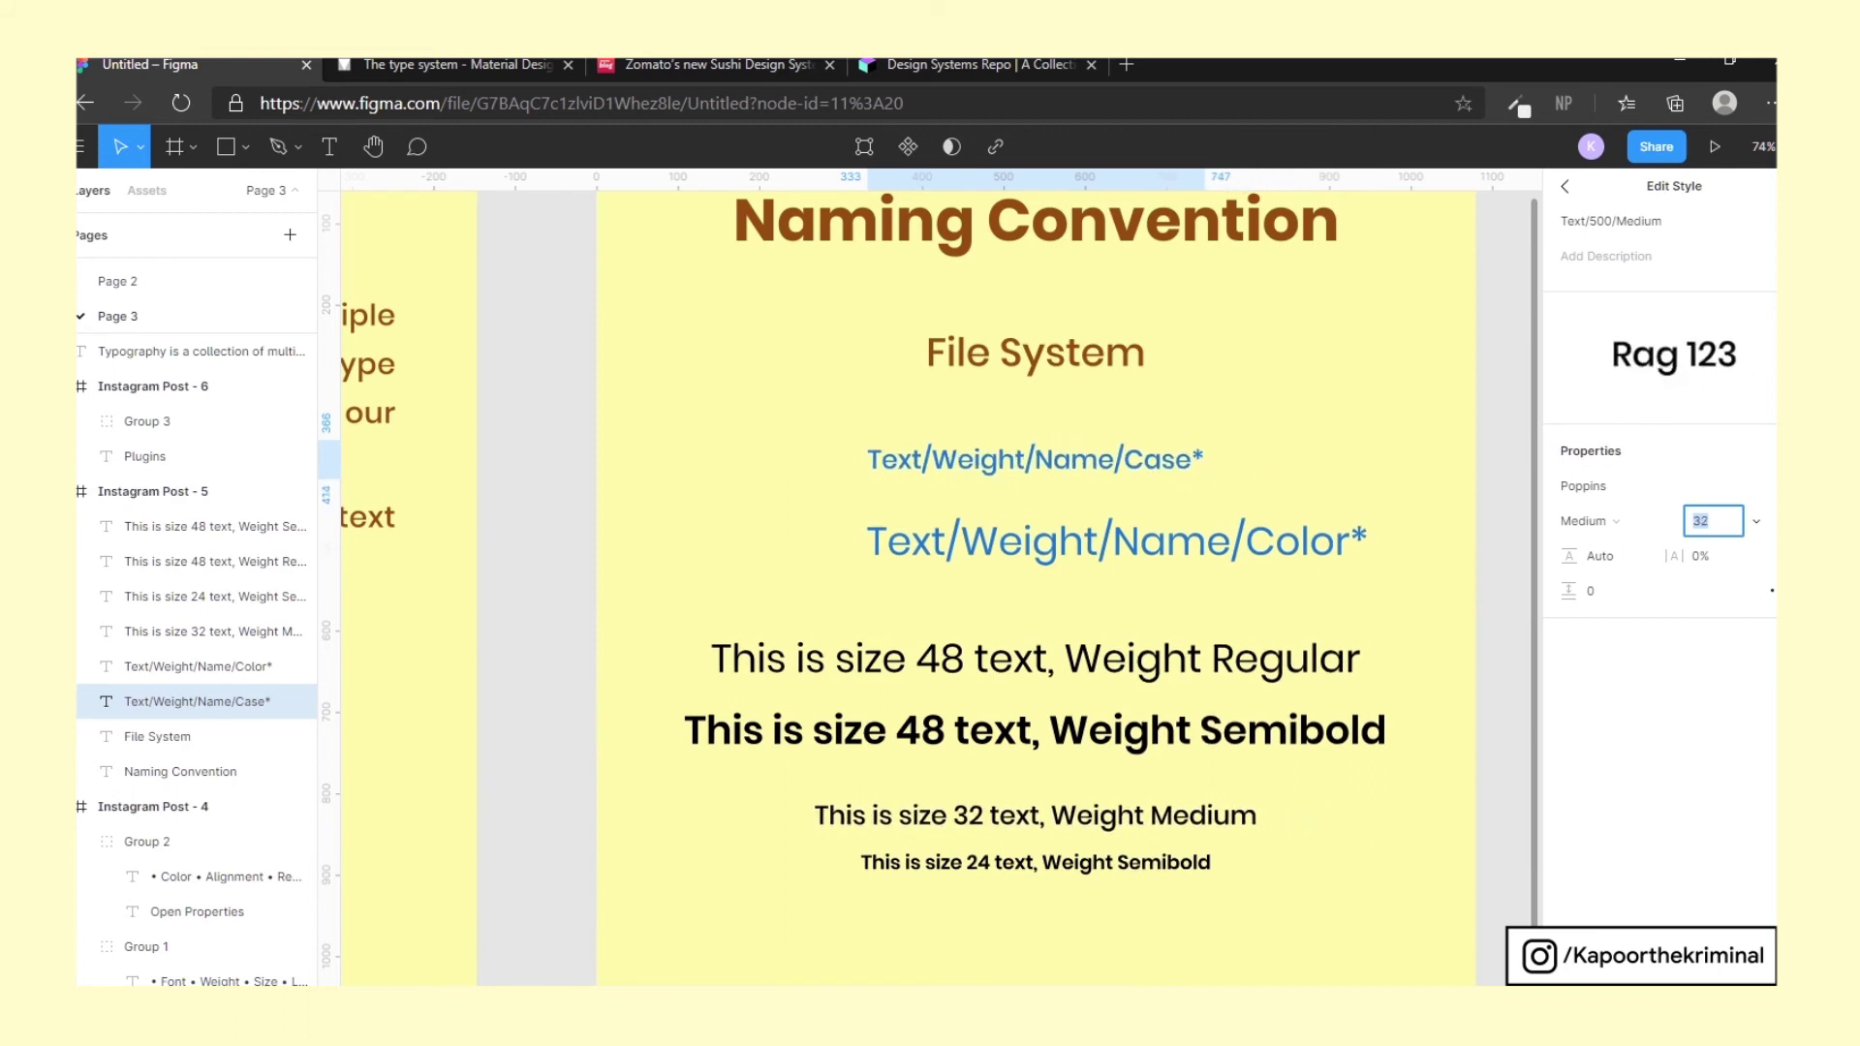
Detach the Text/500/Medium style from the Text/Weight/Name/Case* line and check the style on the "This is size 32 text, Weight Medium" line
left_click(1424, 592)
left_click(1115, 541)
left_click(1035, 460)
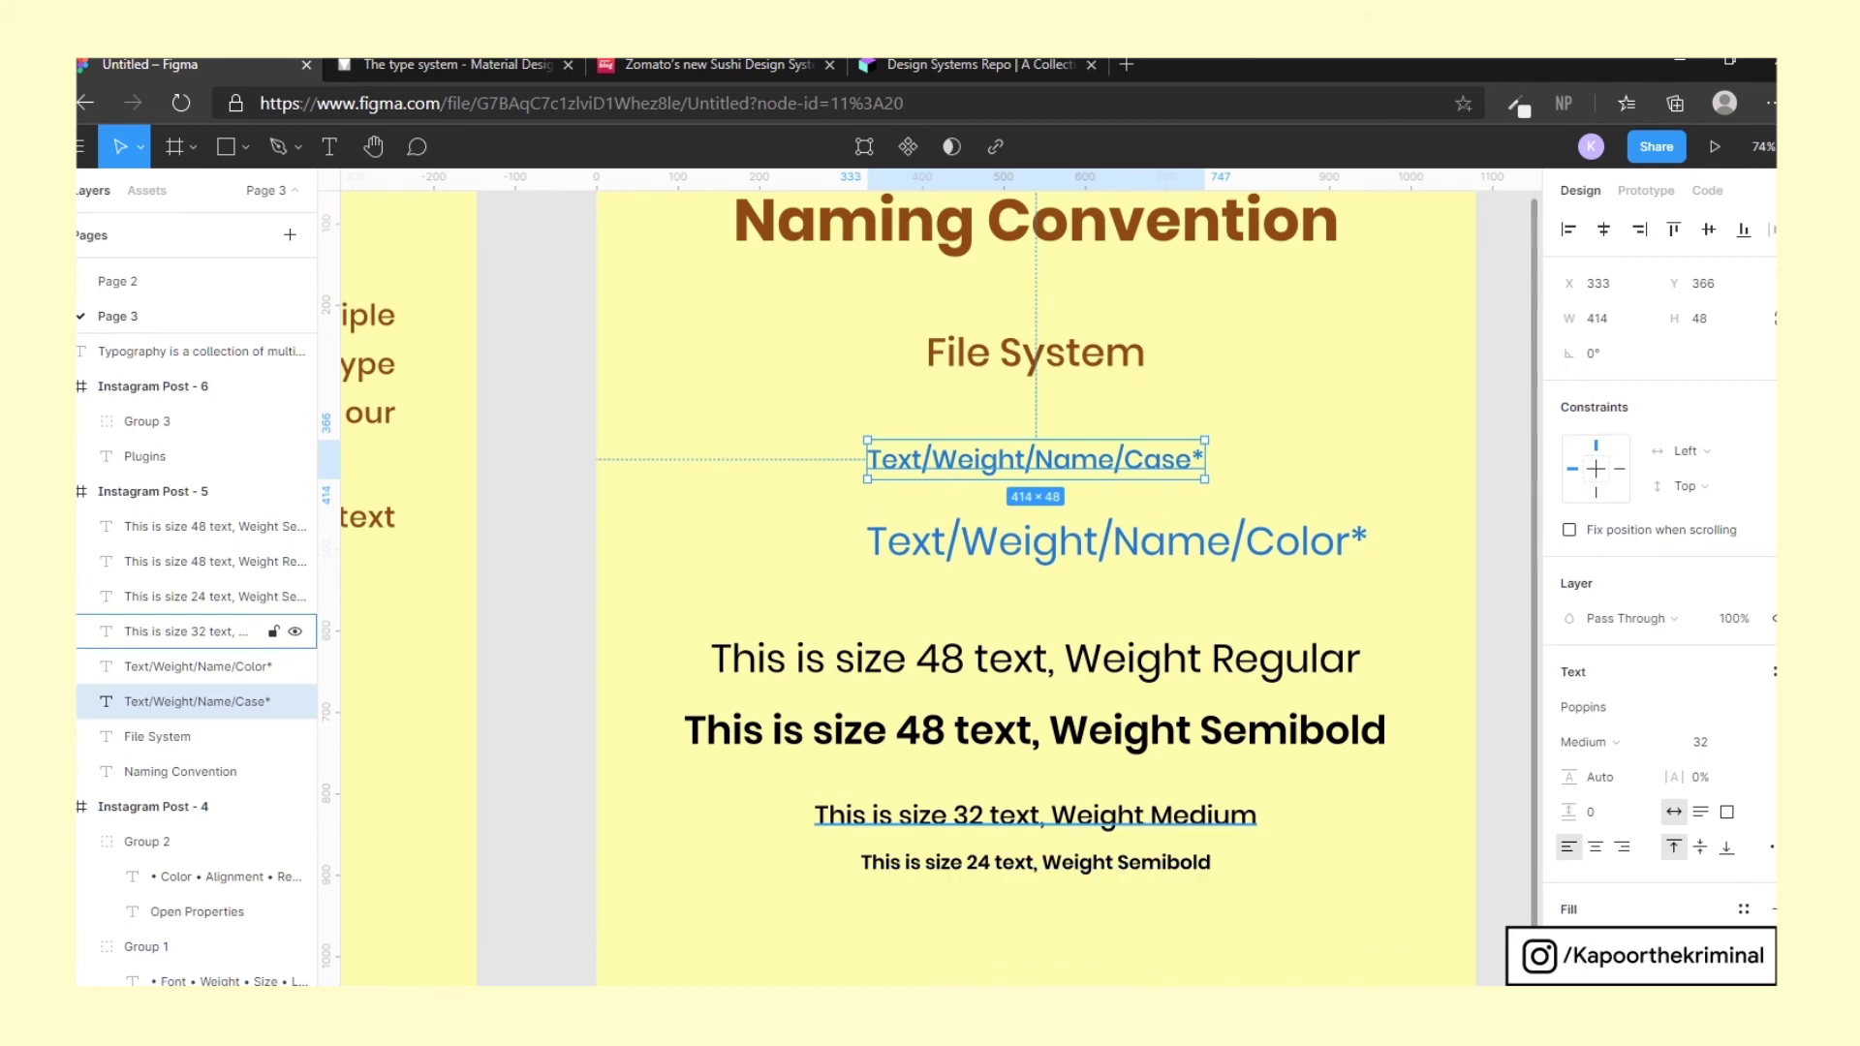
left_click(243, 633)
scroll(1289, 731, "down", 3, "ctrl")
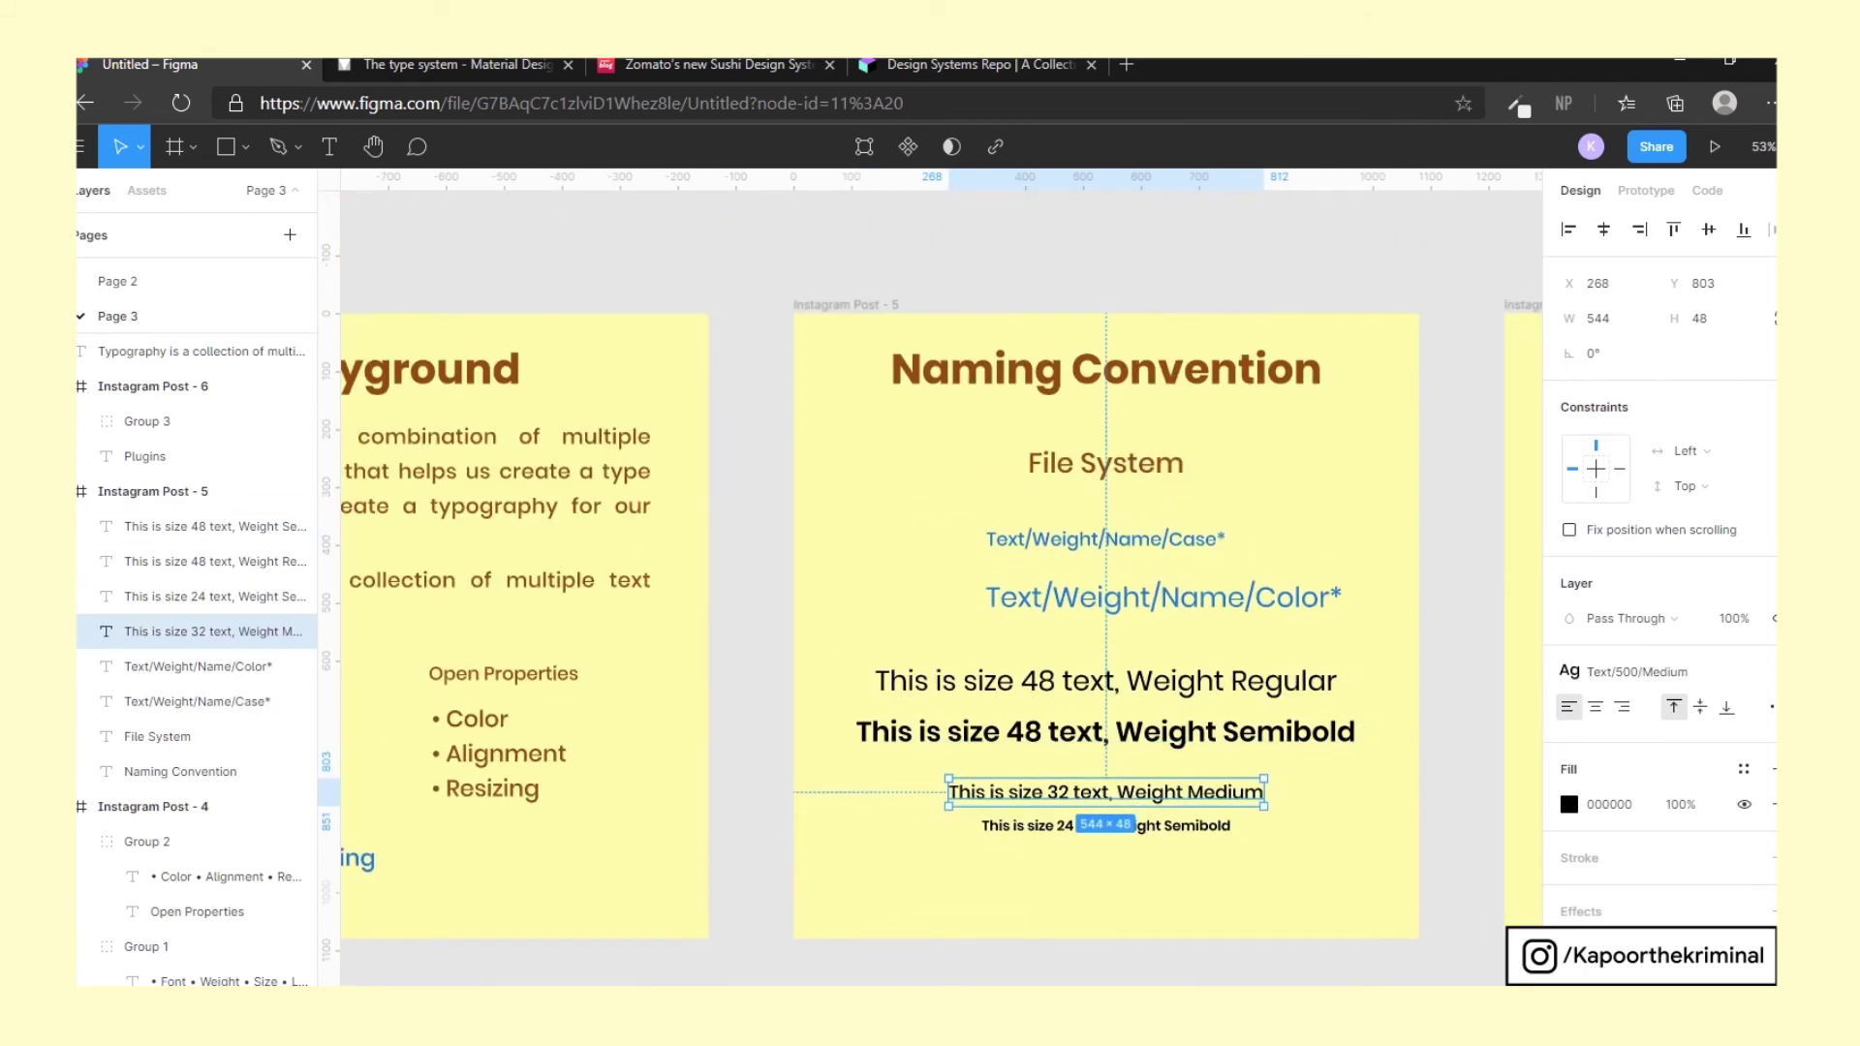
Edit the Text/500/Medium style by trying several larger and smaller font sizes, and set its size to 35
left_click(243, 702)
left_click(1774, 672)
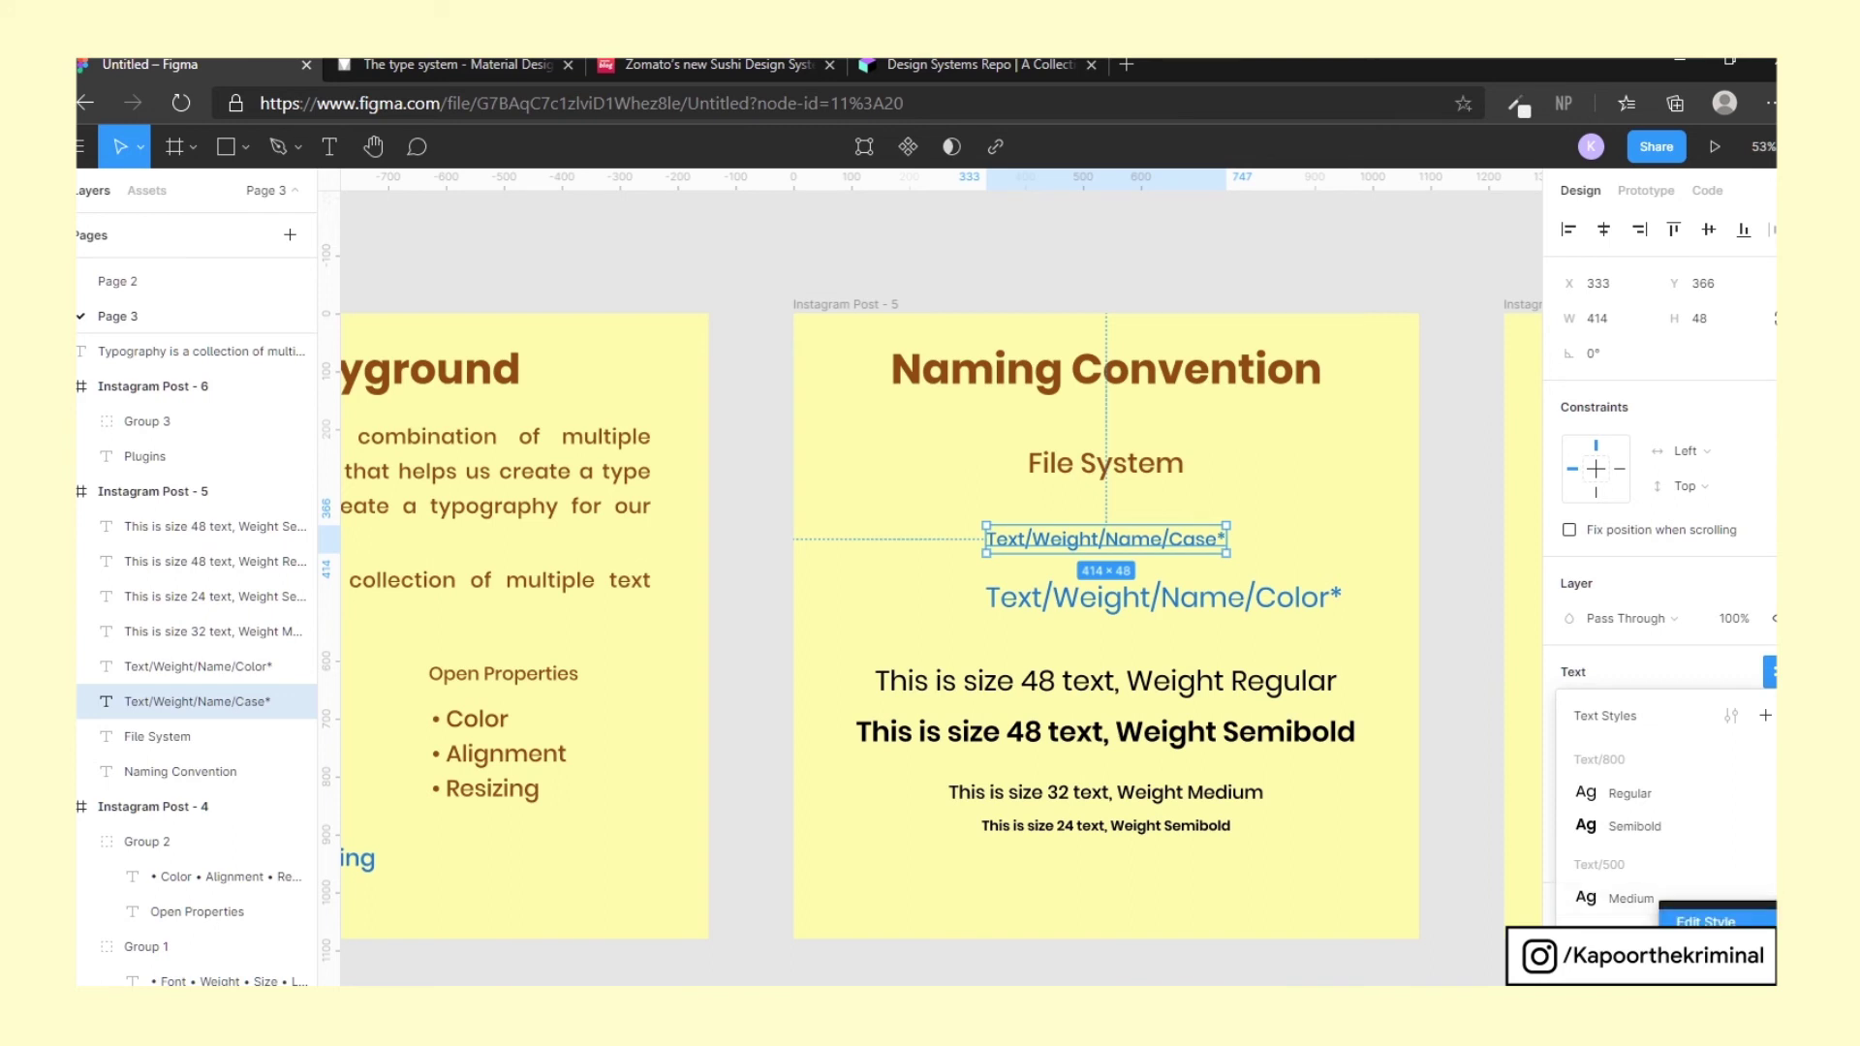
left_click(1705, 919)
left_click(1713, 520)
key("Up")
key("Up")
key("Up")
key("Up")
key("Up")
key("Up")
key("Up")
key("Down")
key("Down")
key("Down")
key("Down")
key("Down")
key("Down")
key("Down")
key("Down")
key("Down")
key("Down")
key("Up")
key("Up")
key("Up")
key("Up")
key("Up")
key("Up")
scroll(1094, 461, "up", 3)
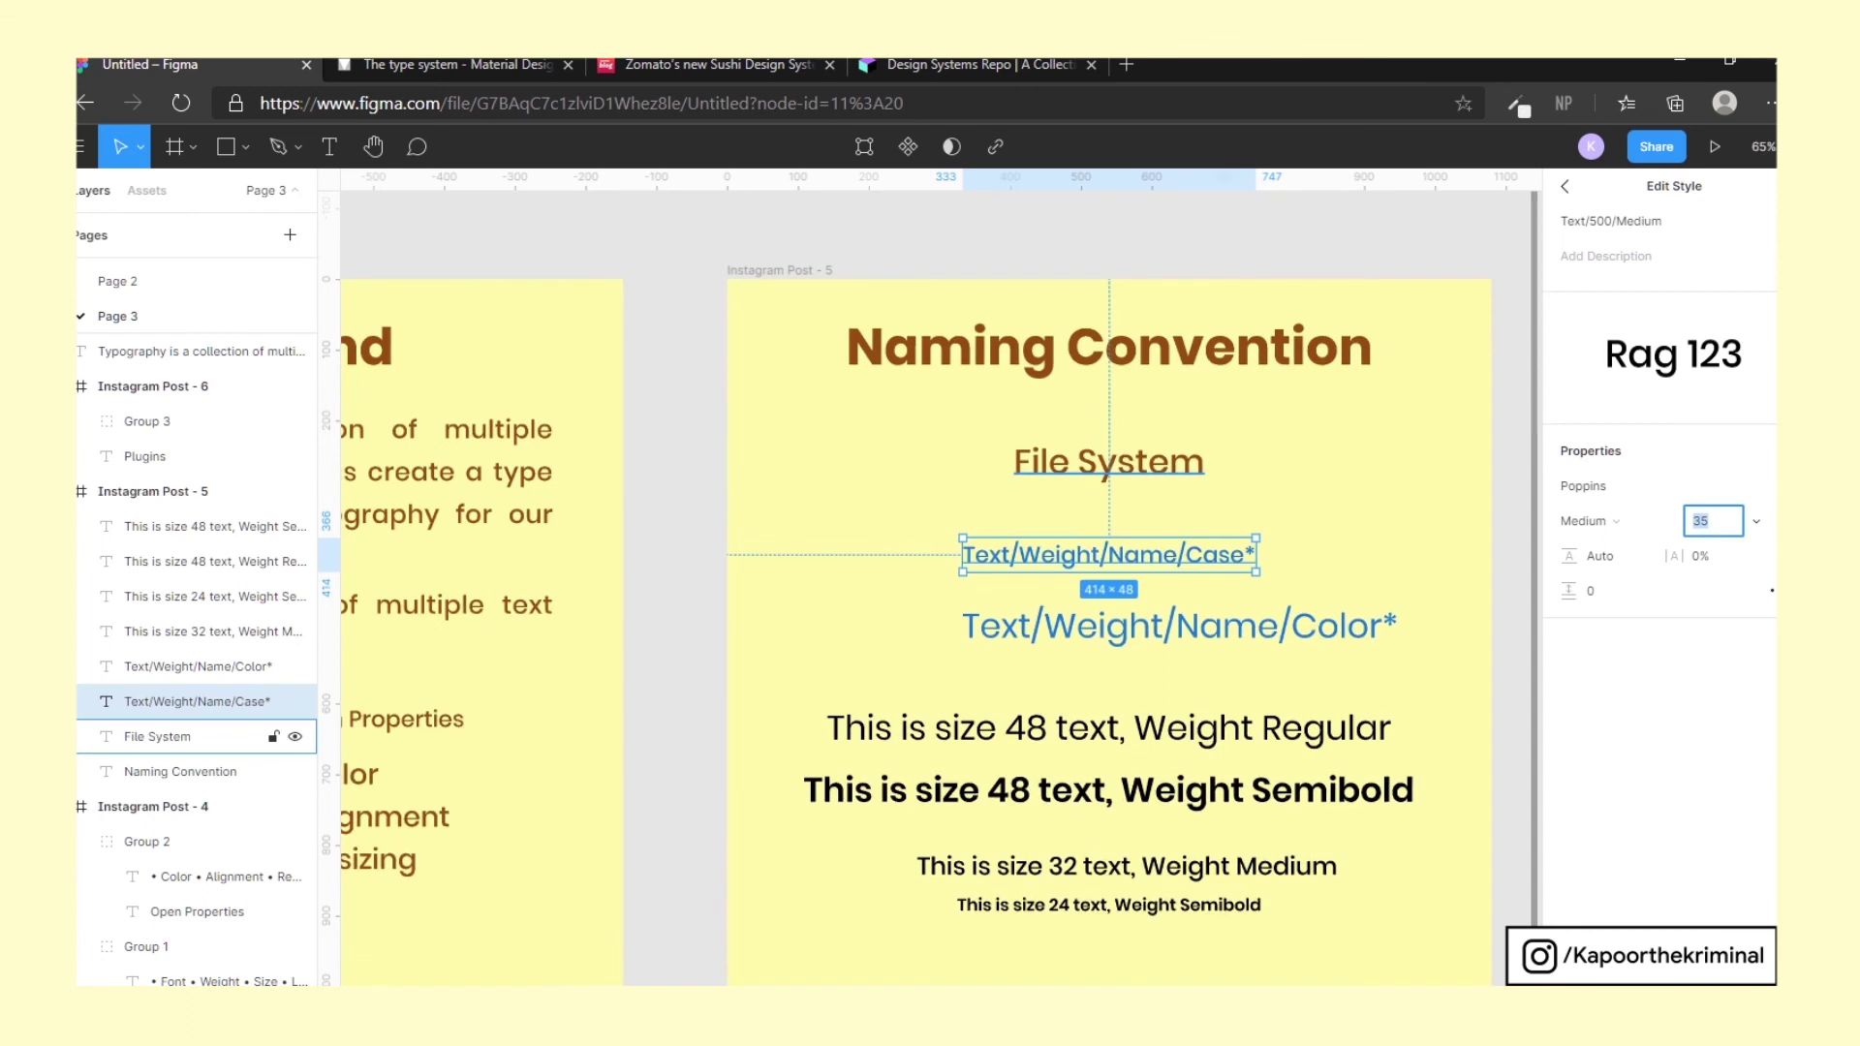
Apply the Text/800/Semibold style to the File System line
left_click(184, 736)
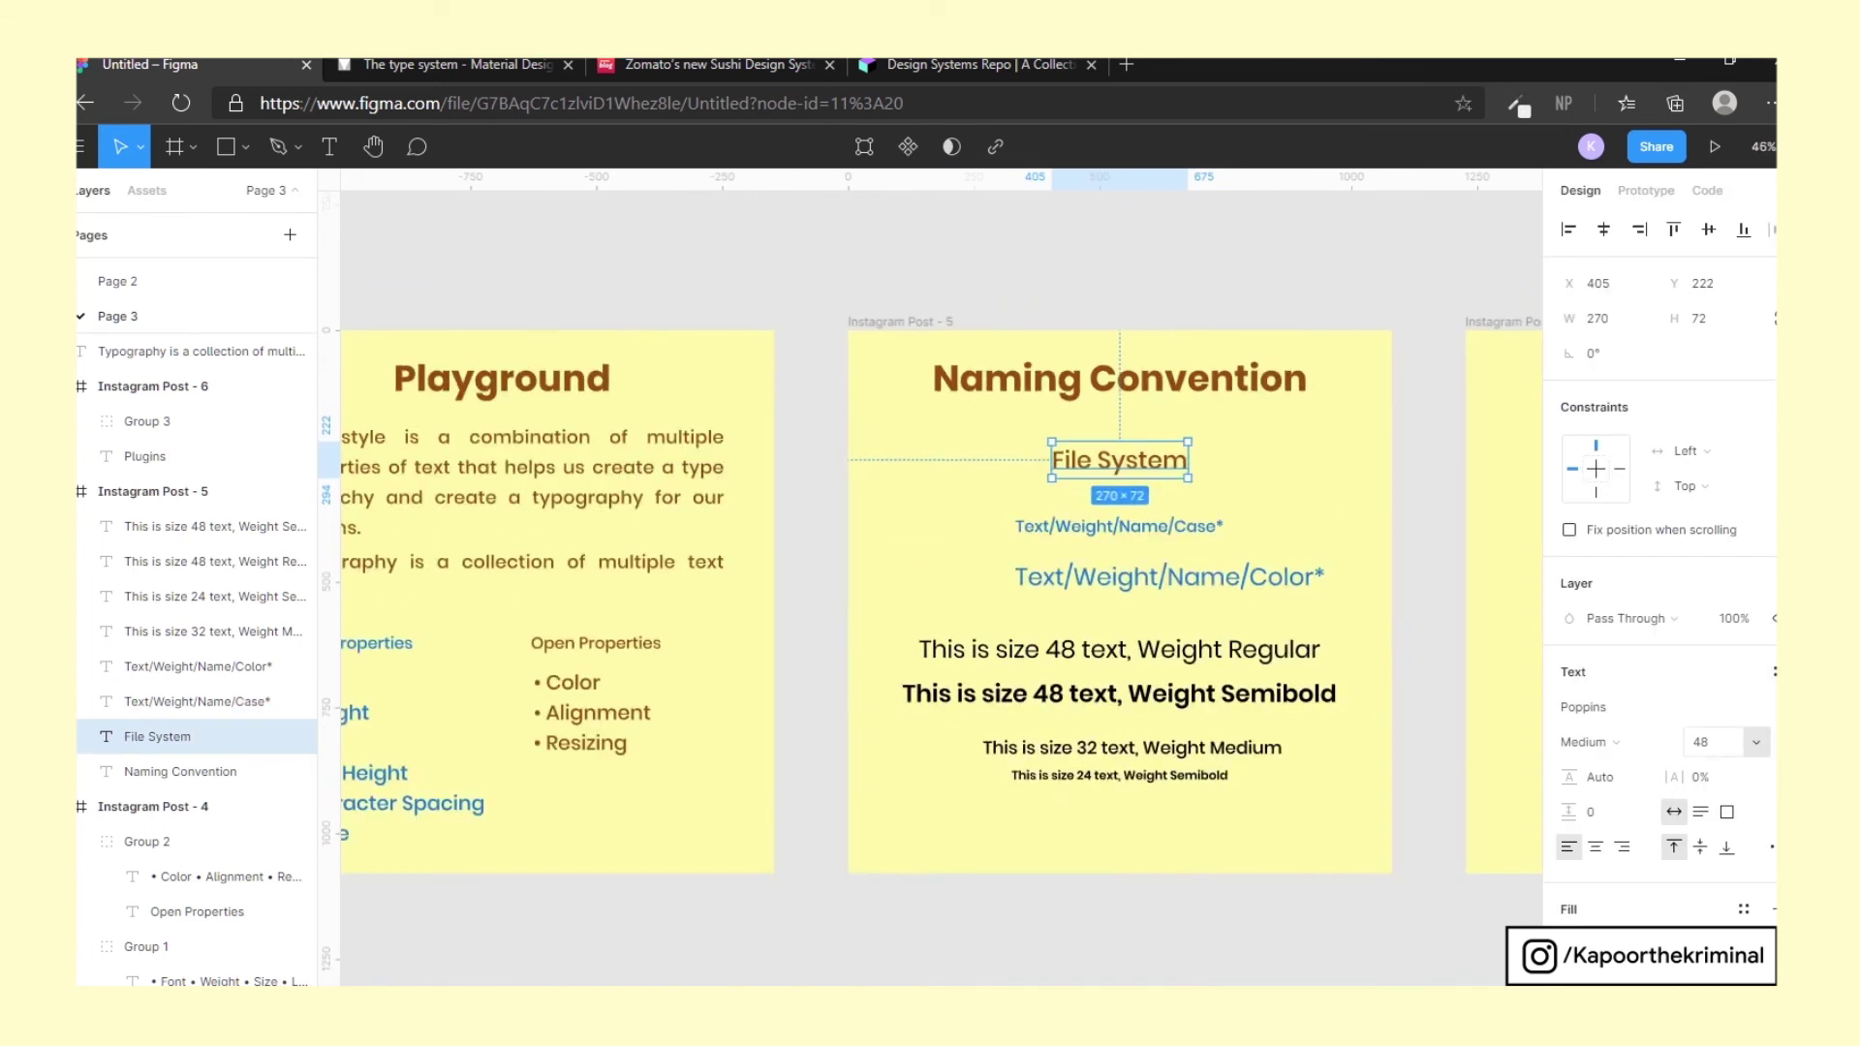
left_click(1775, 673)
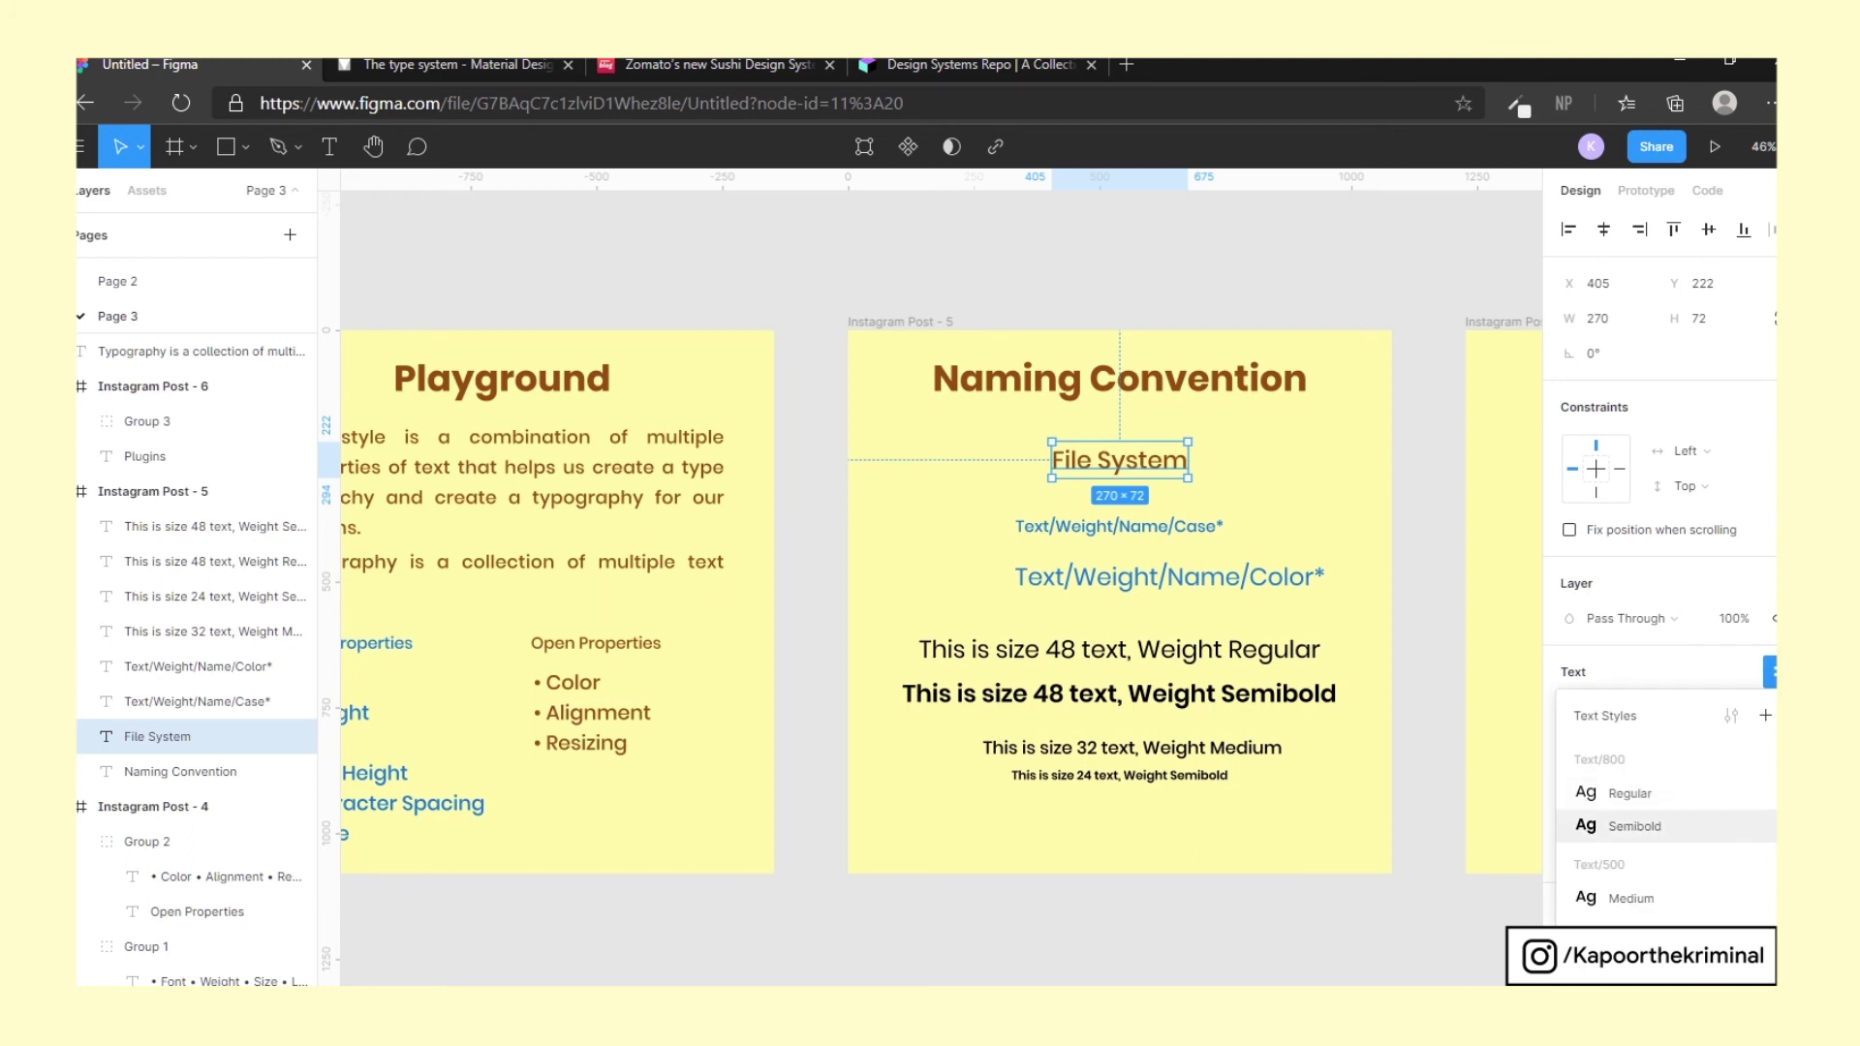
left_click(1634, 825)
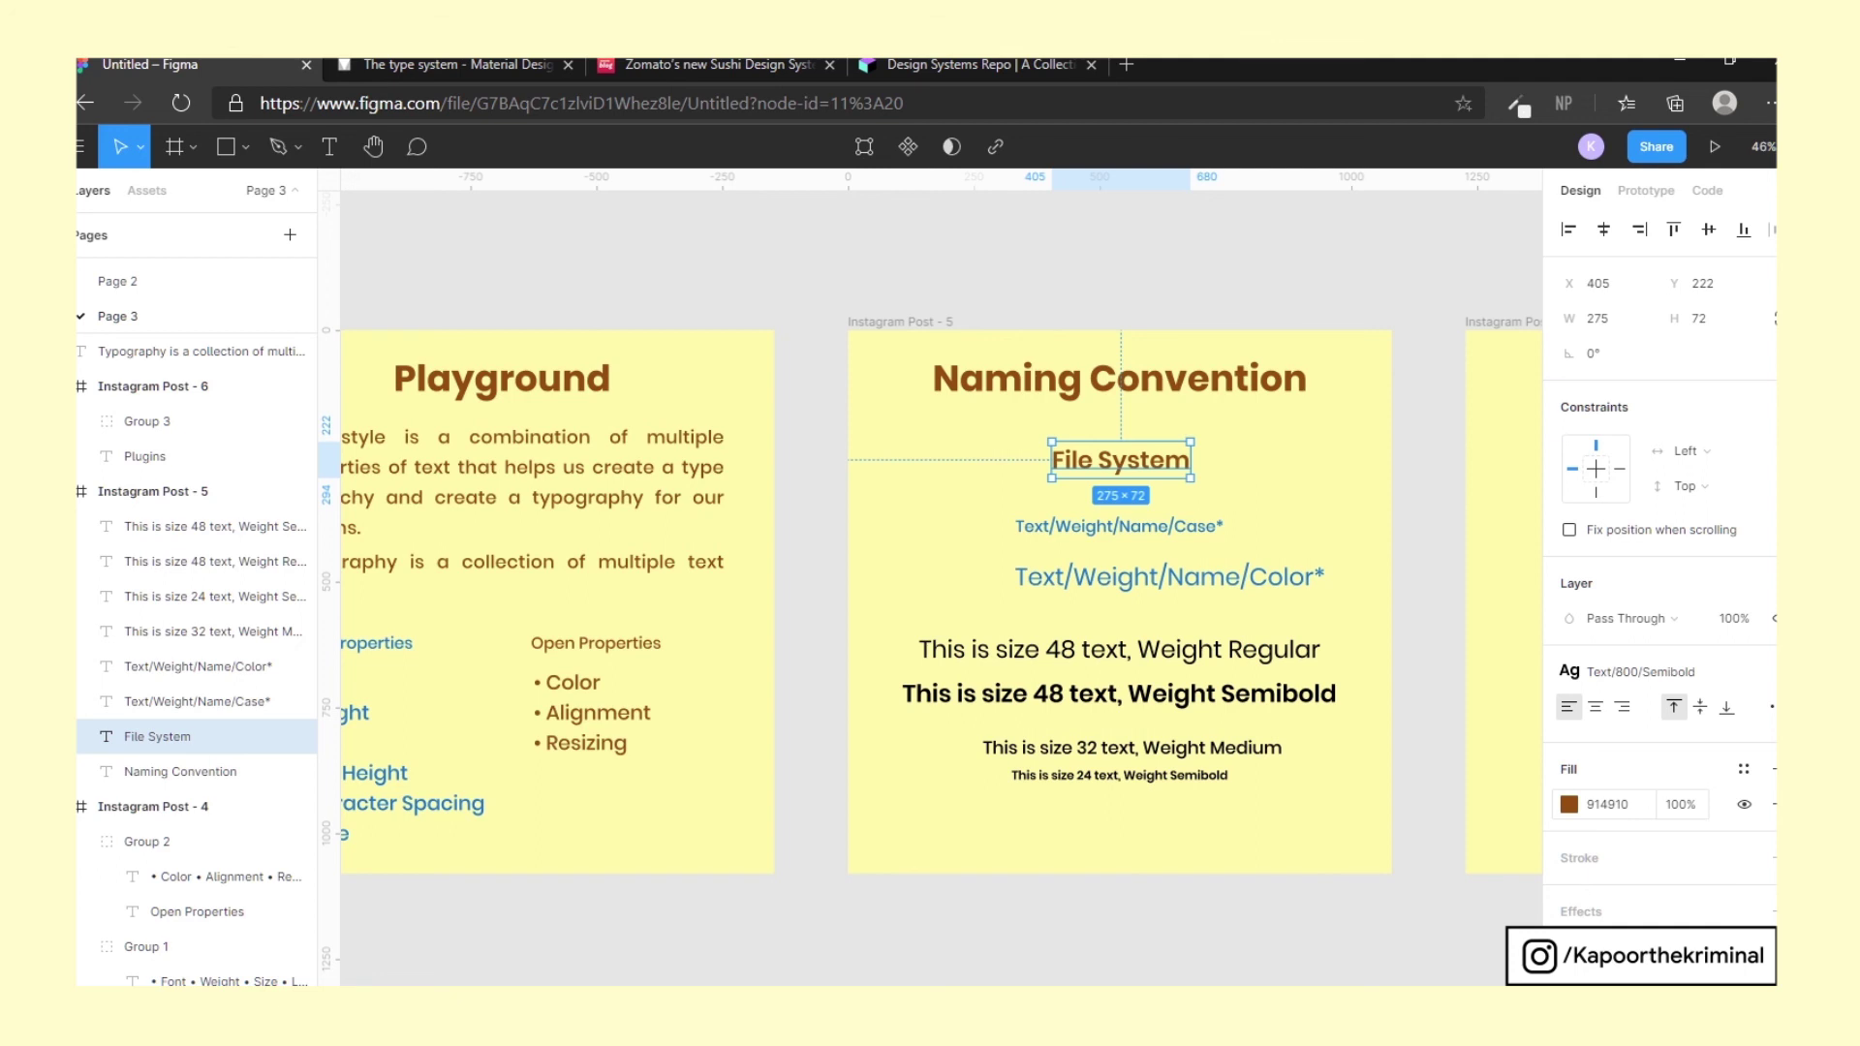
Set the File System text's fill colour to FF0000 and its alignment to centre
left_click(1567, 803)
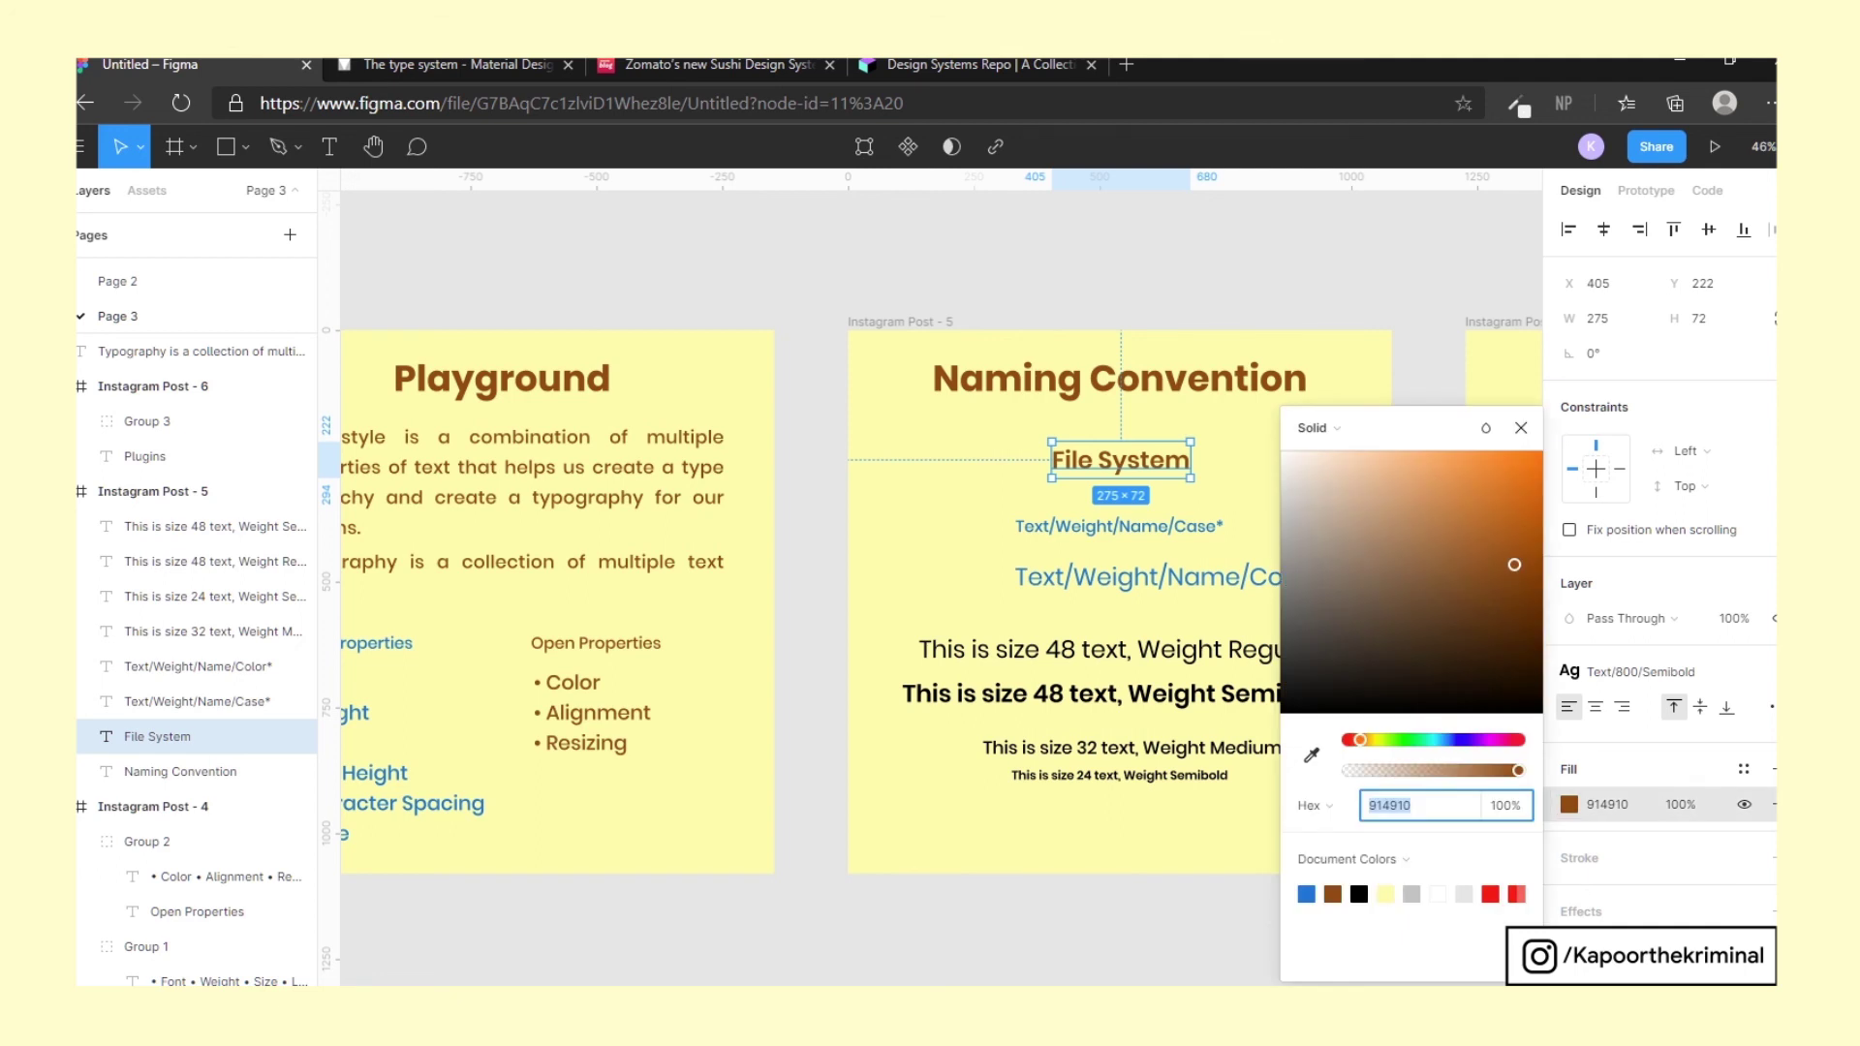
type("FF0000")
key("Return")
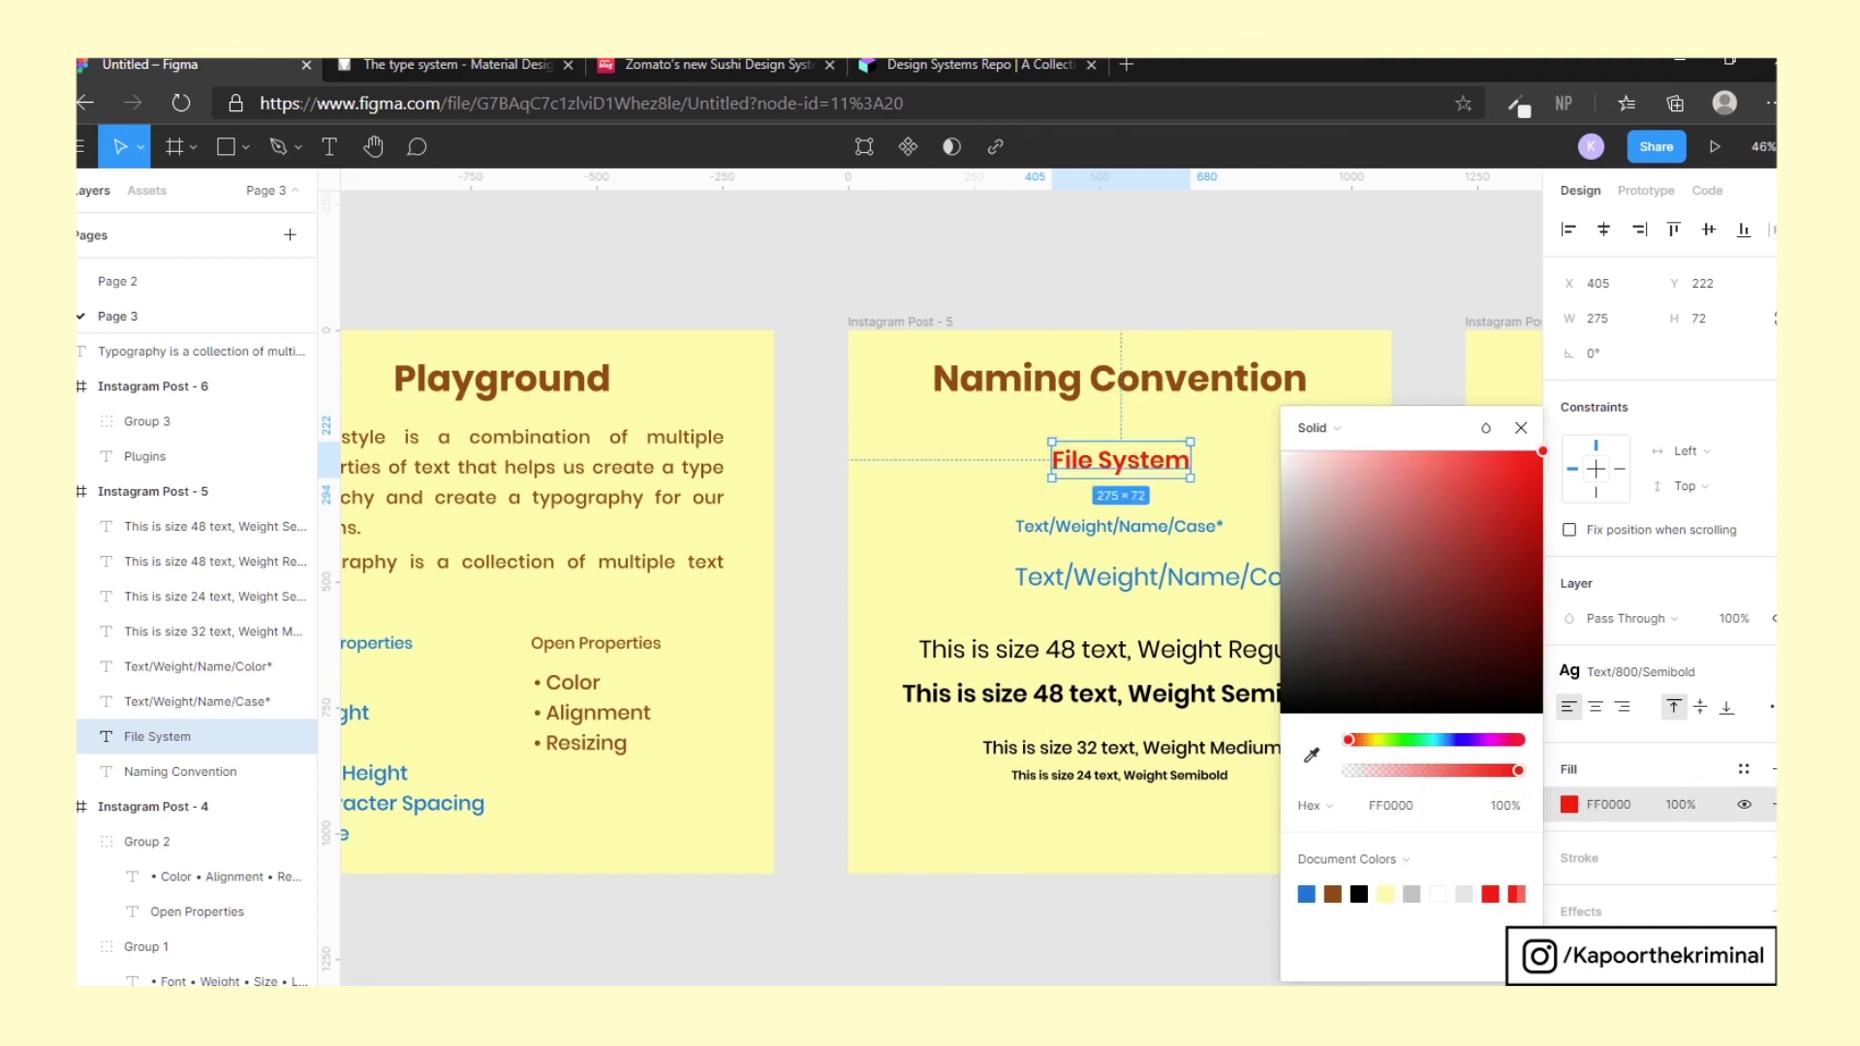
key("Escape")
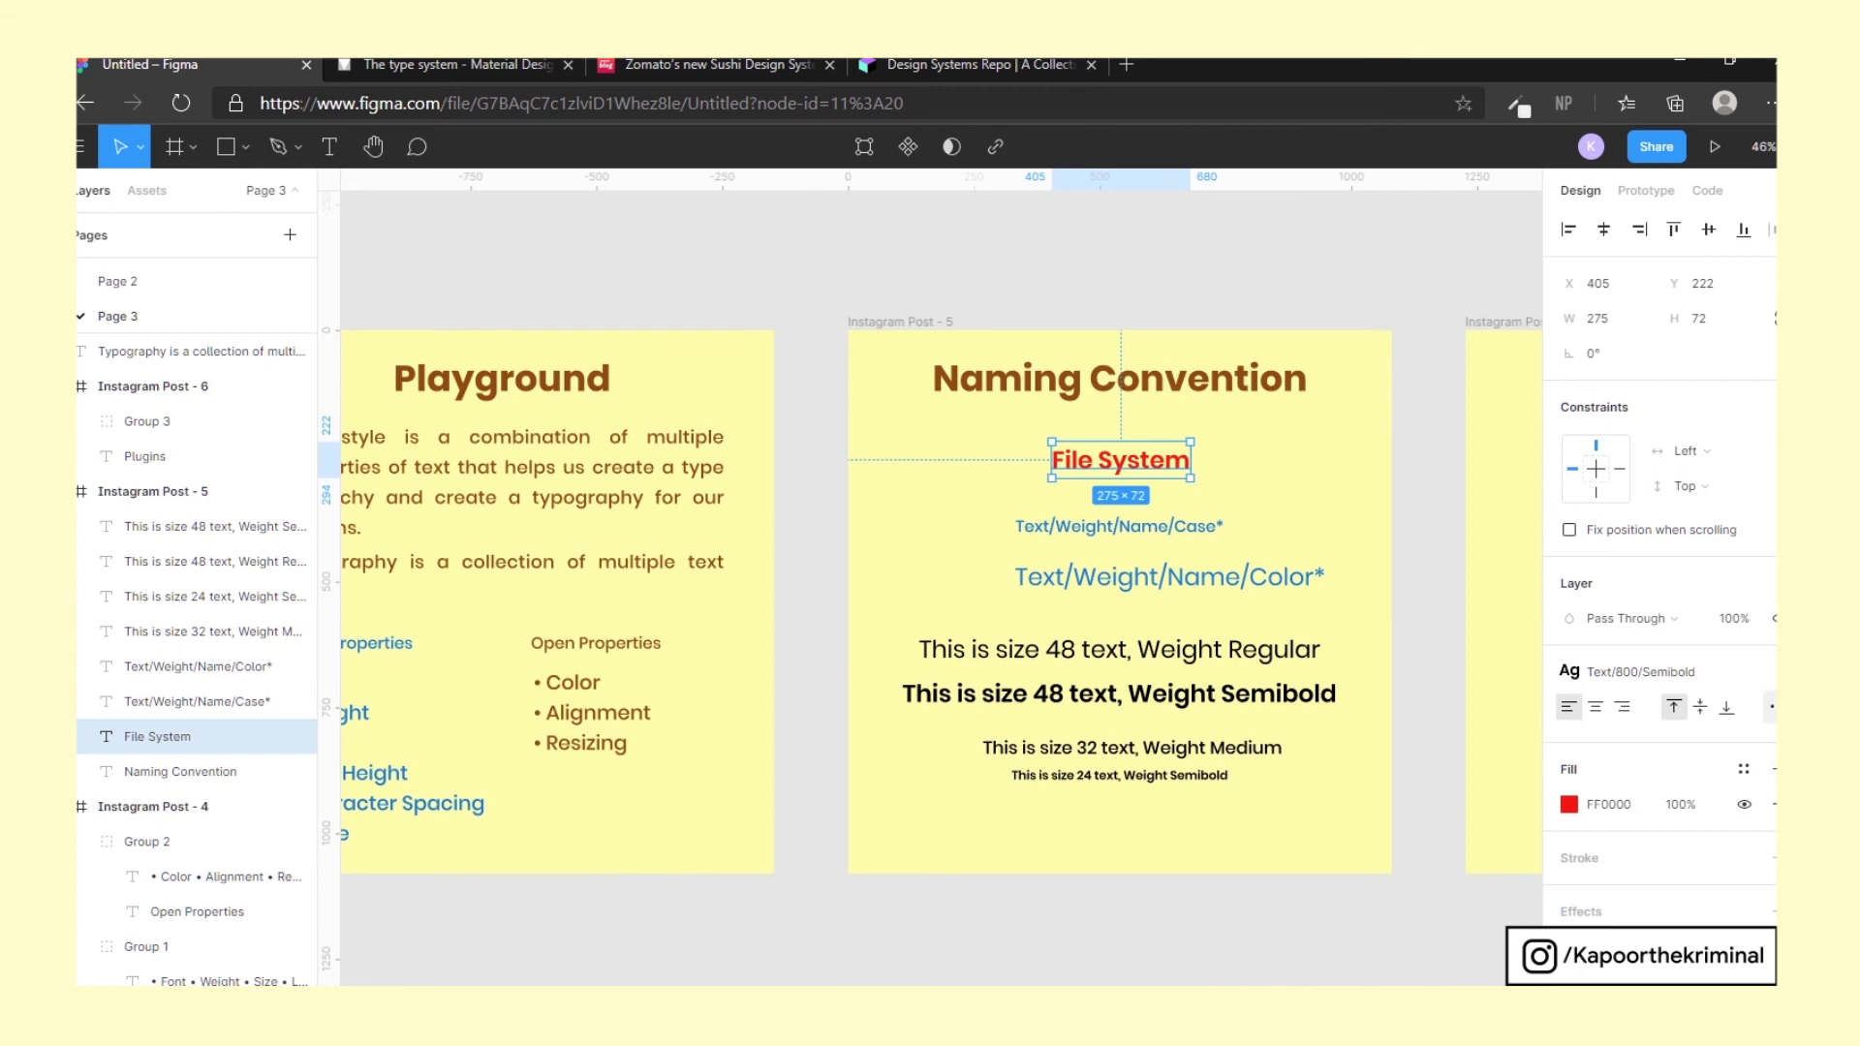
left_click(1771, 706)
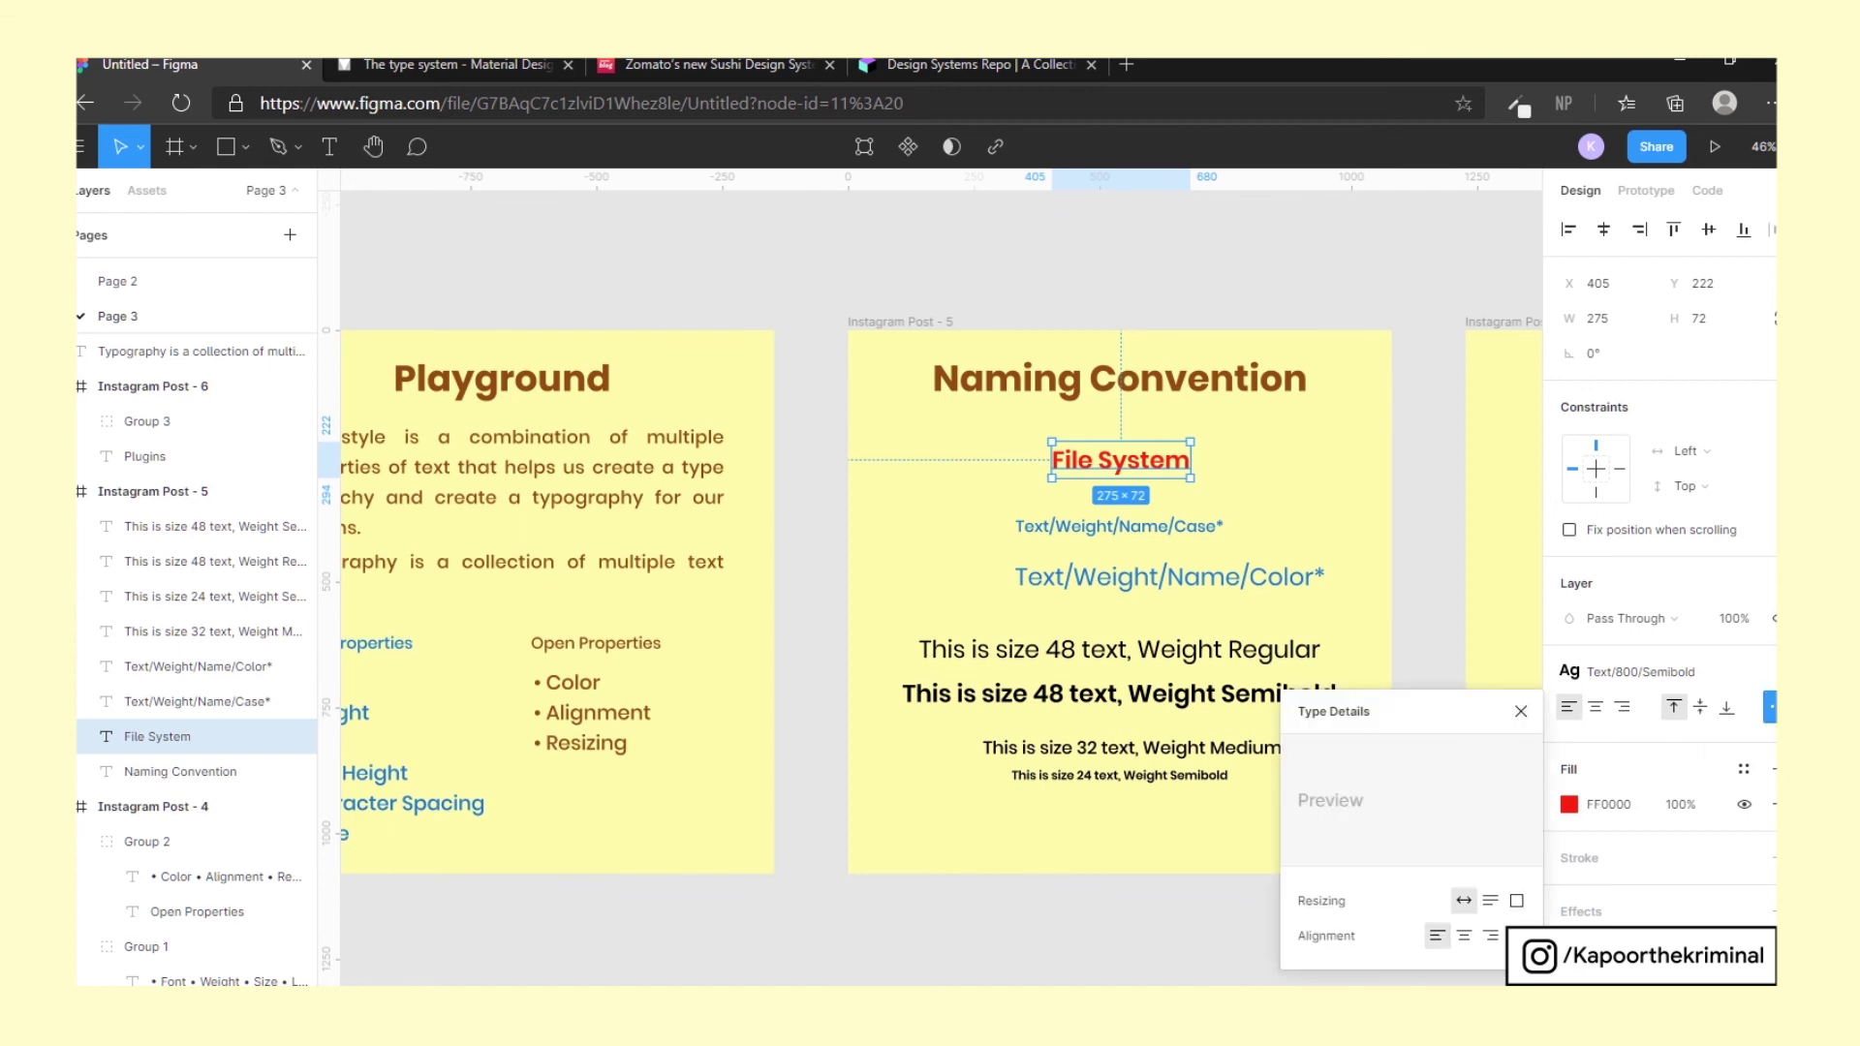
left_click(1463, 936)
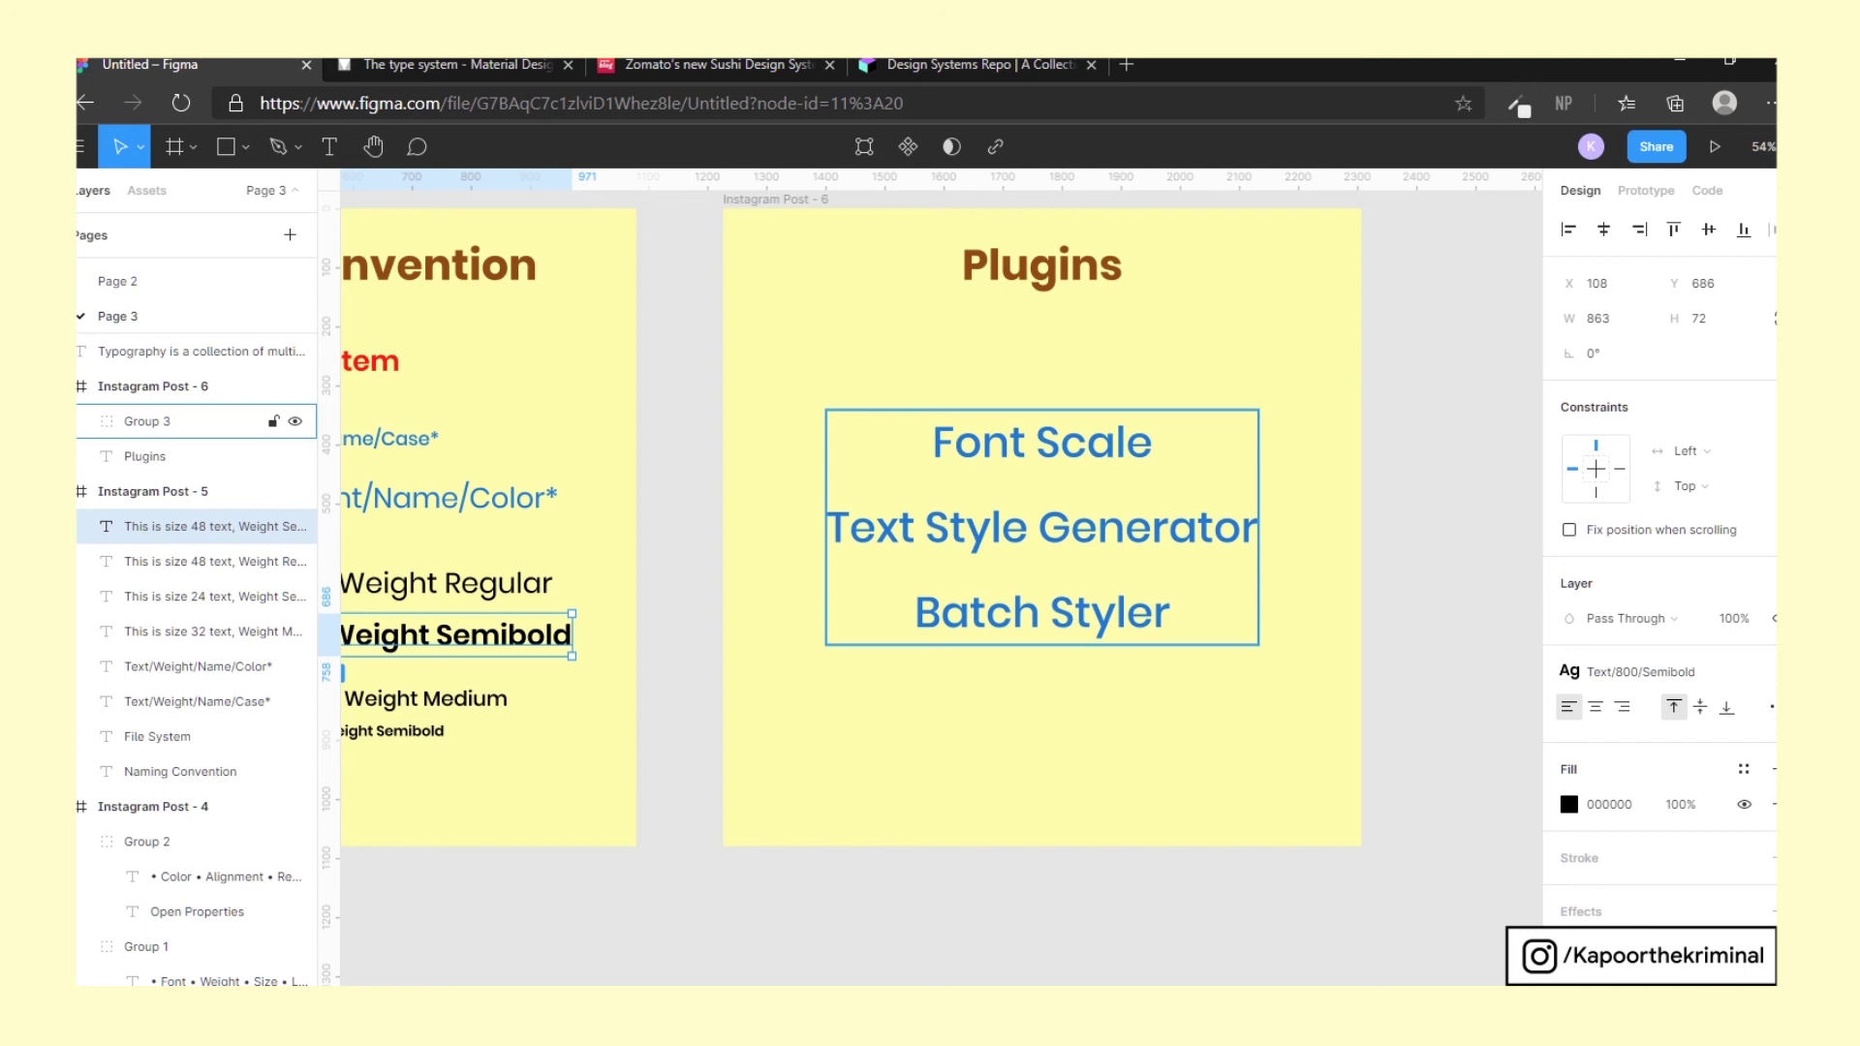
Select the group of plugin names in the Plugins frame
left_click(146, 419)
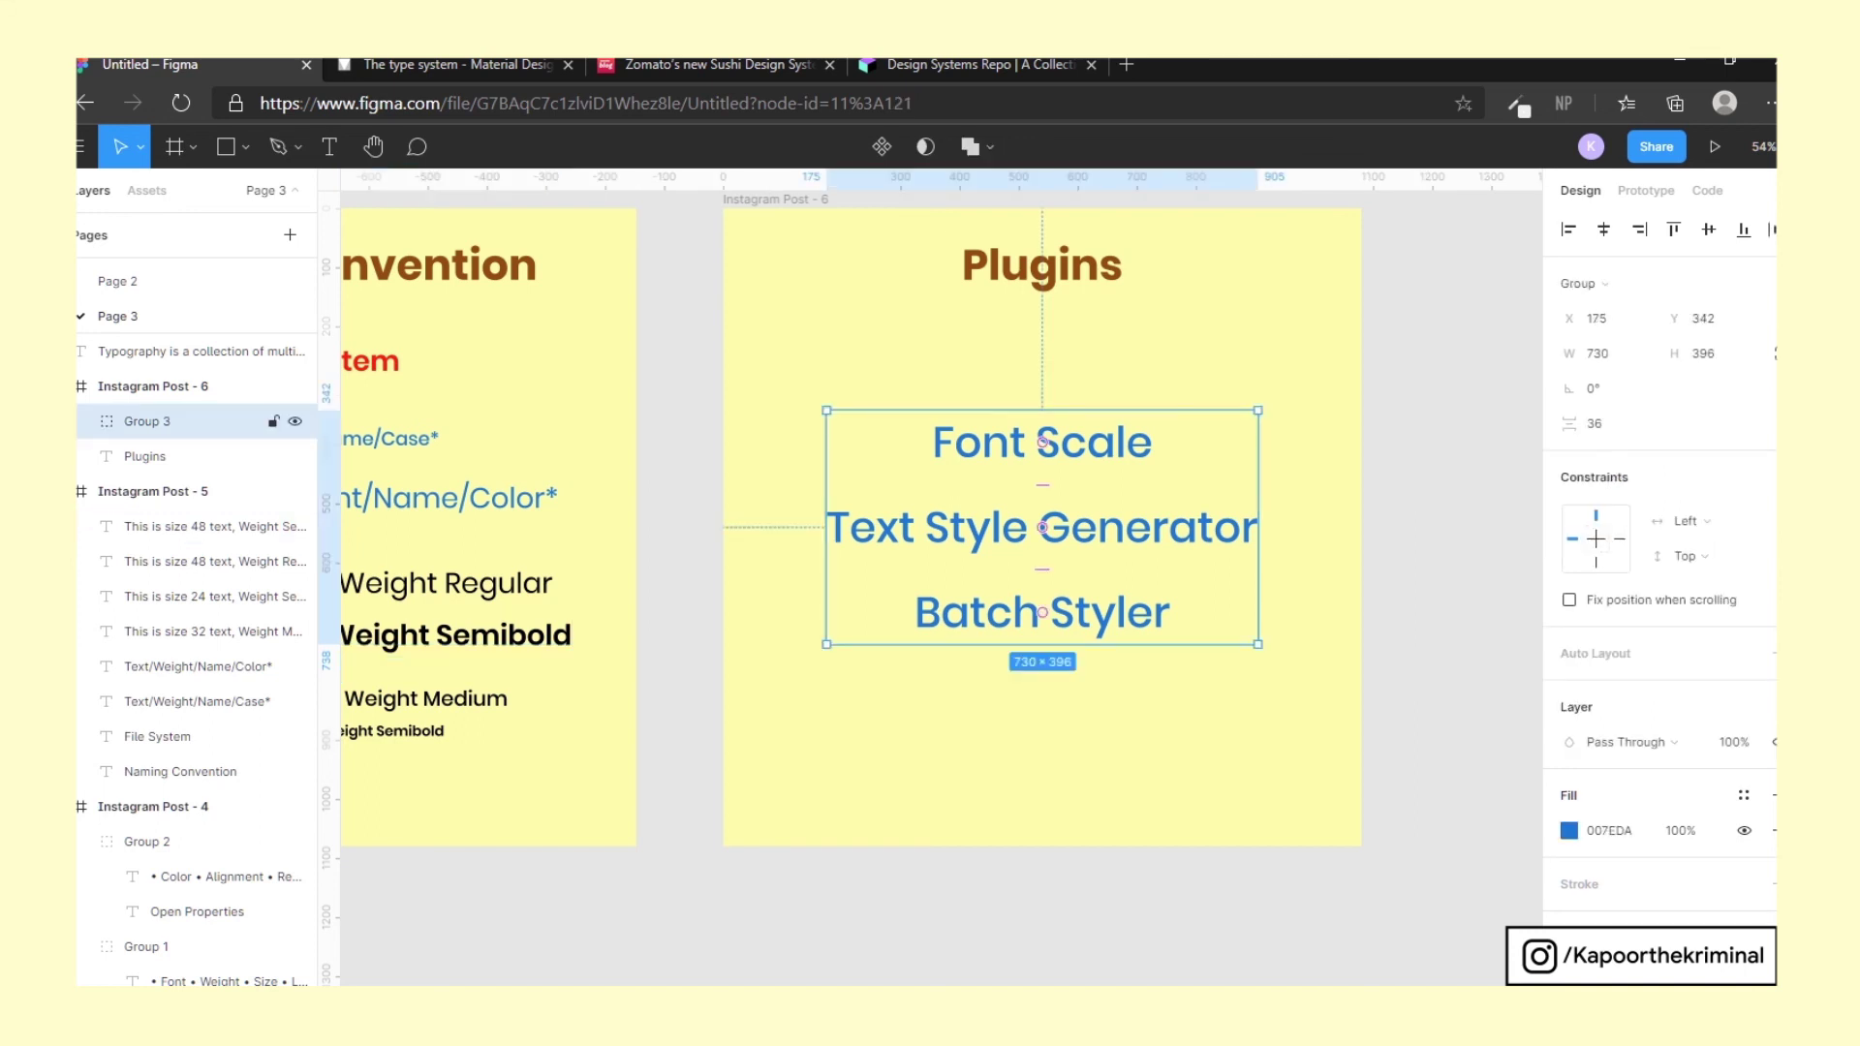